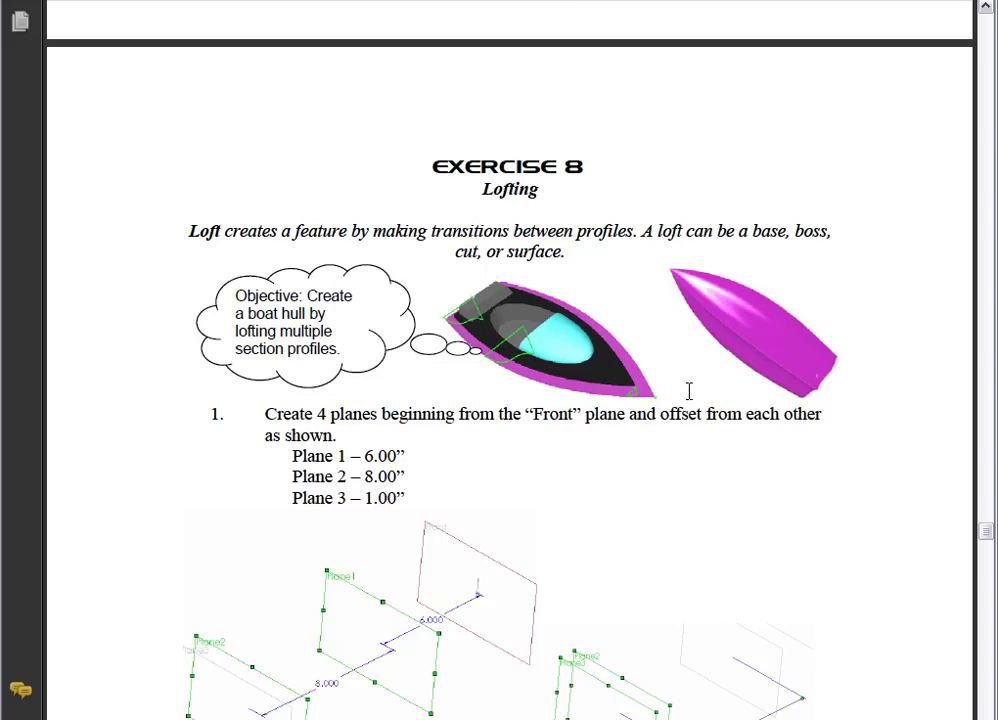
# Step: Scroll the PDF to the 6.000, 8.000 and 1.000 plane offset diagrams and step 2's spline instruction
pyautogui.scroll(-1, 688, 391)
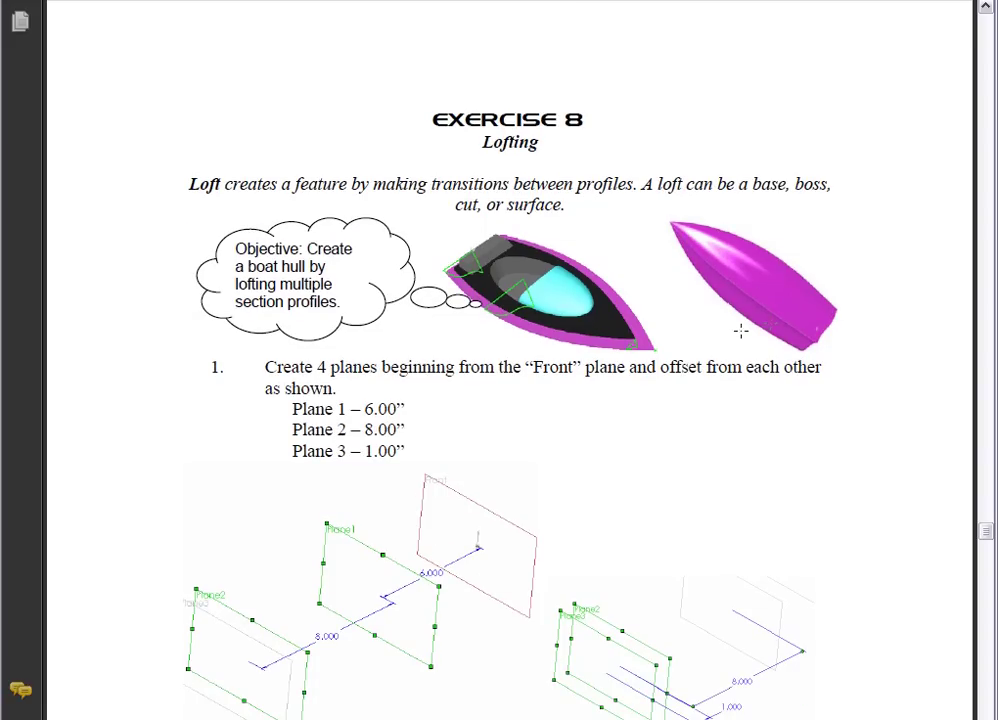
pyautogui.scroll(-3, 740, 335)
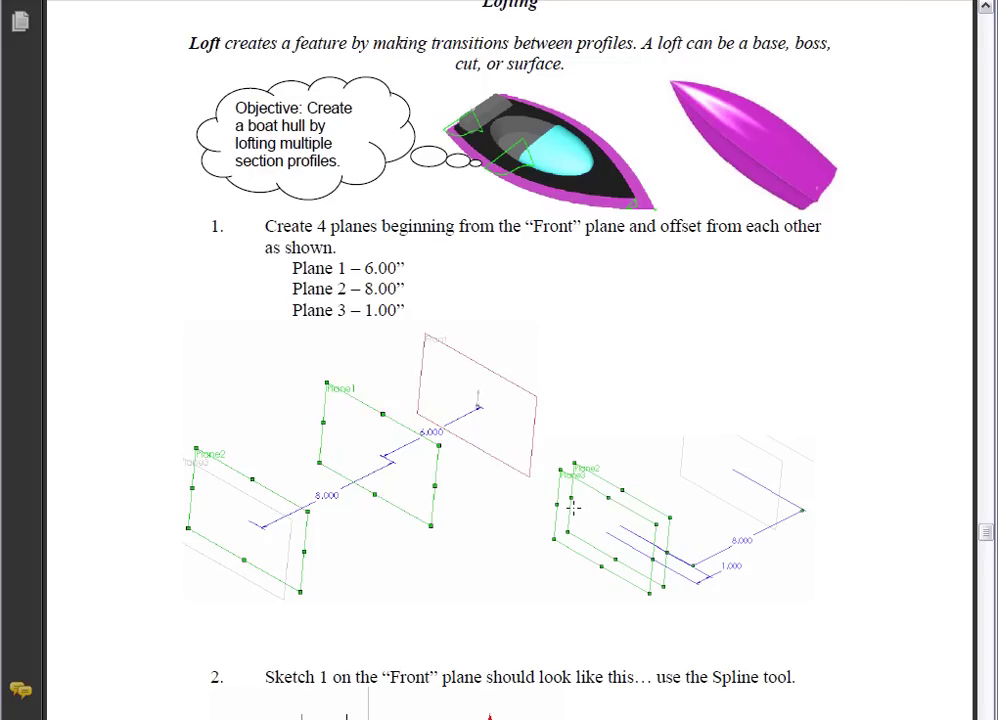
# Step: Leave the full-screen tutorial, minimize the folder window, and create a new blank Part document
pyautogui.hotkey('alt', 'F4')
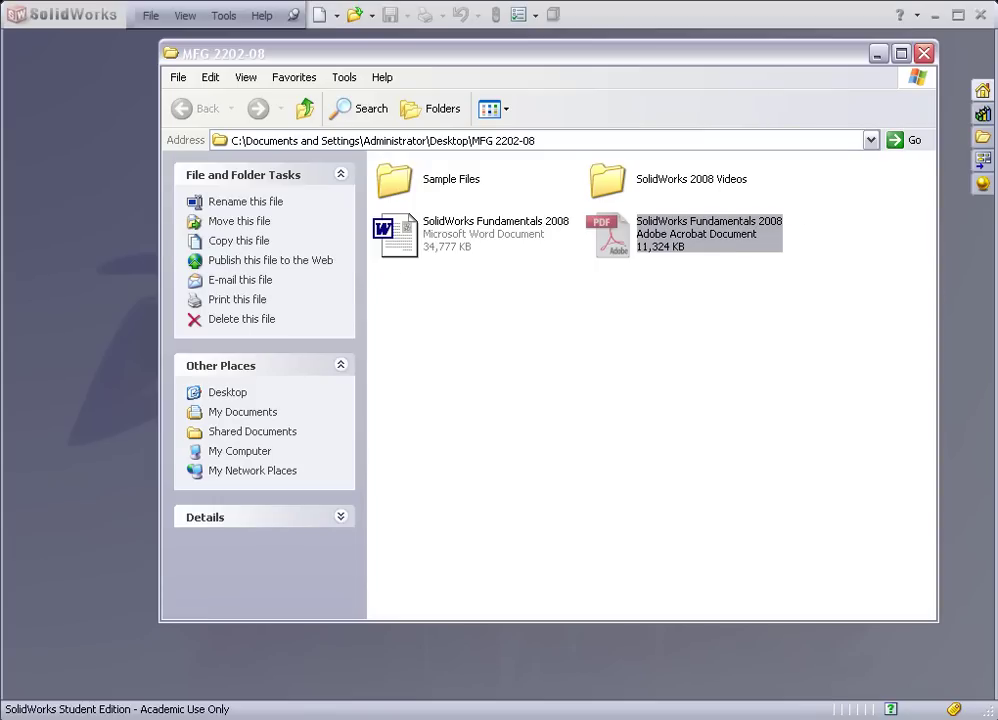
pyautogui.click(877, 53)
pyautogui.click(148, 17)
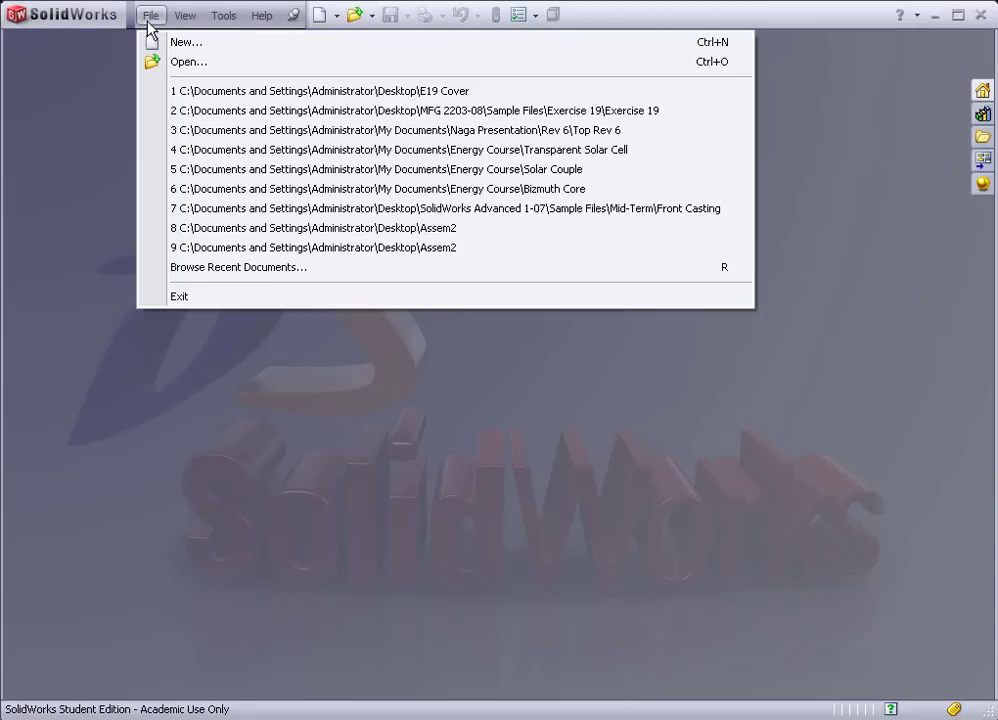
pyautogui.click(152, 41)
pyautogui.click(417, 234)
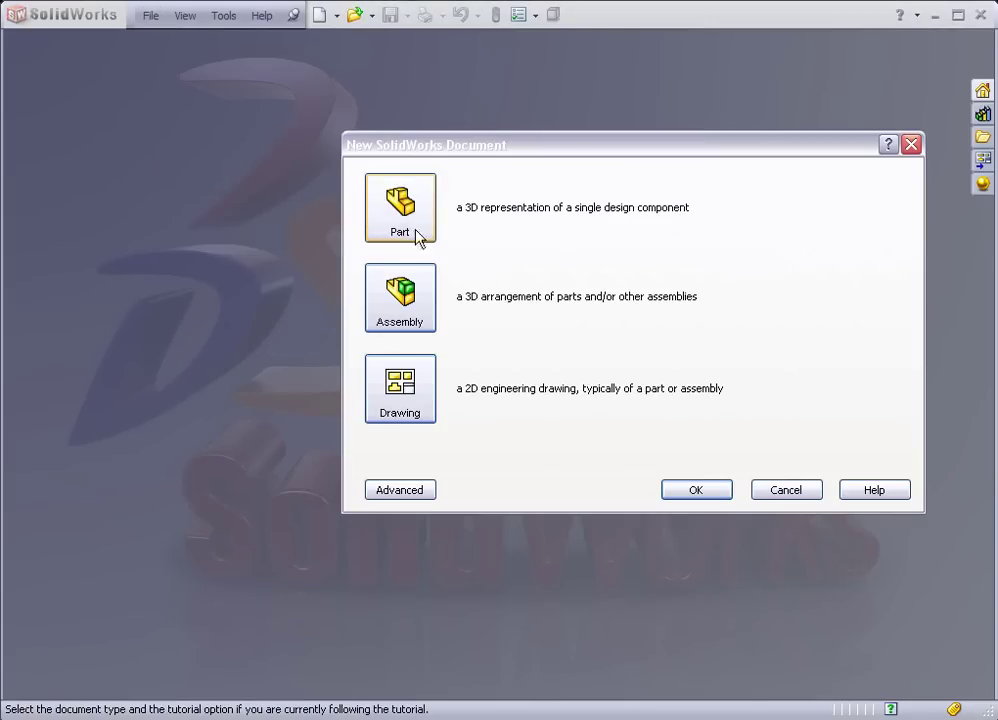
pyautogui.click(694, 492)
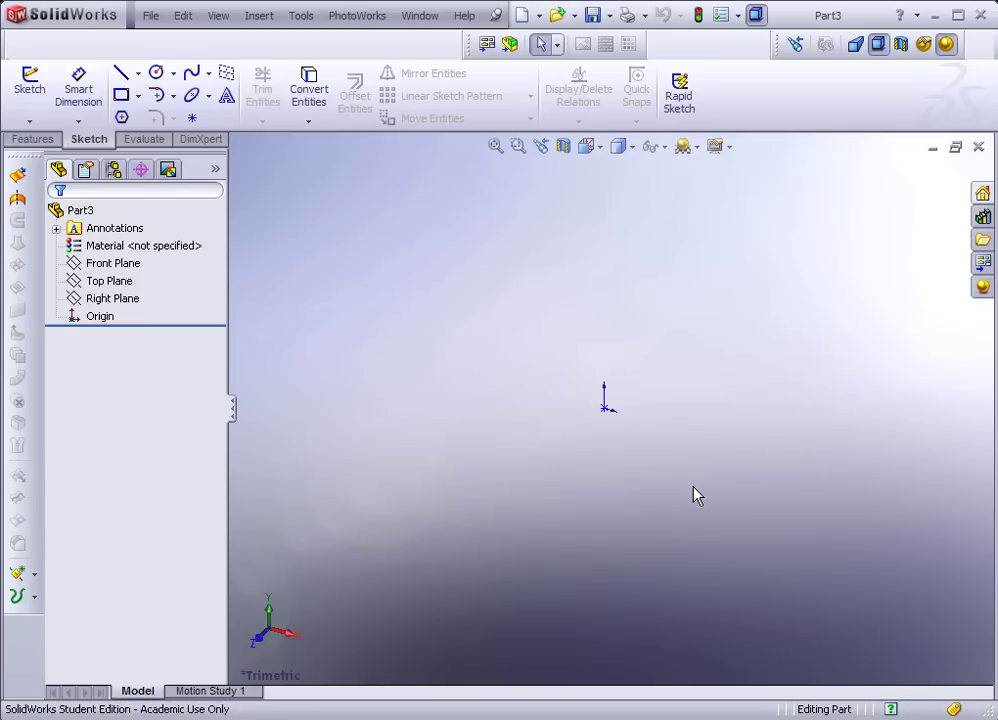
# Step: Show the Front Plane in Part3's graphics area and select it again
pyautogui.click(113, 265)
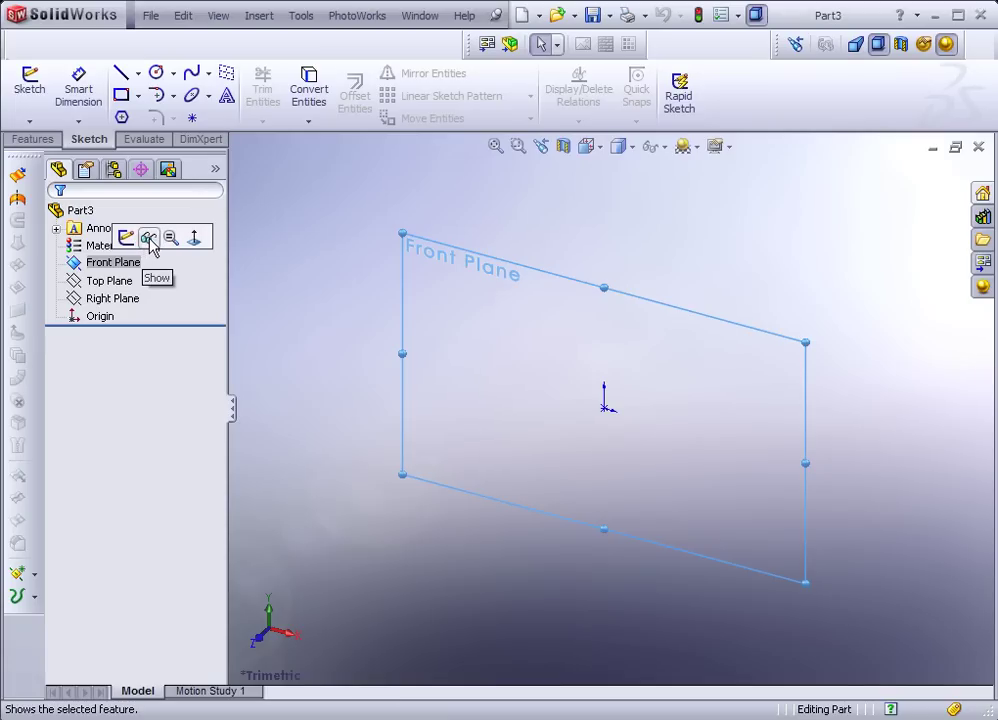
pyautogui.click(149, 241)
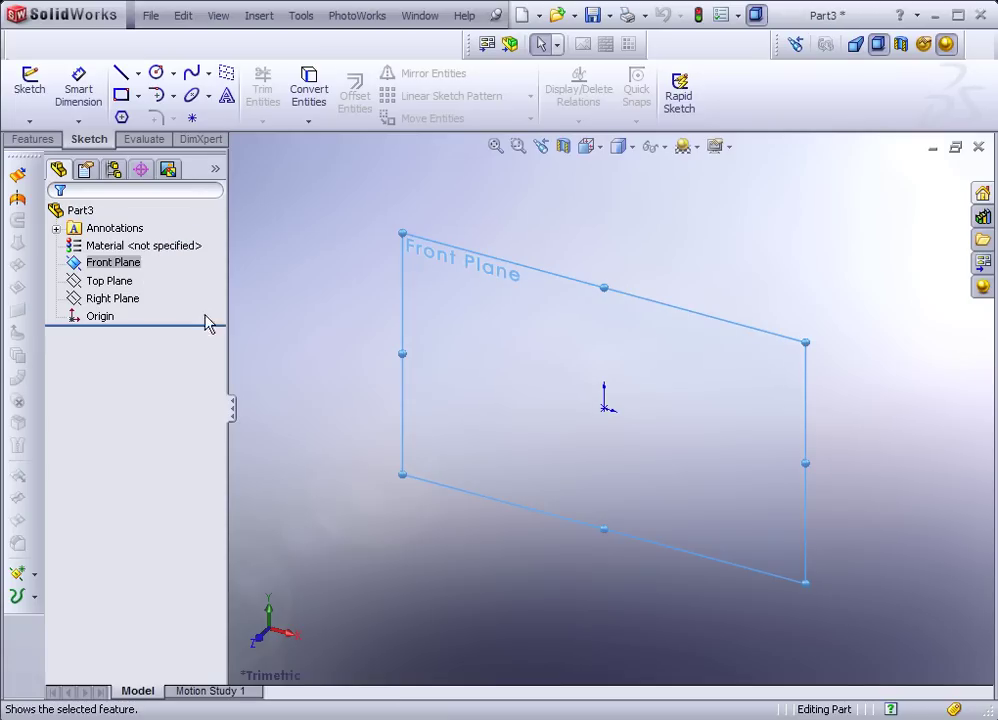
pyautogui.click(341, 358)
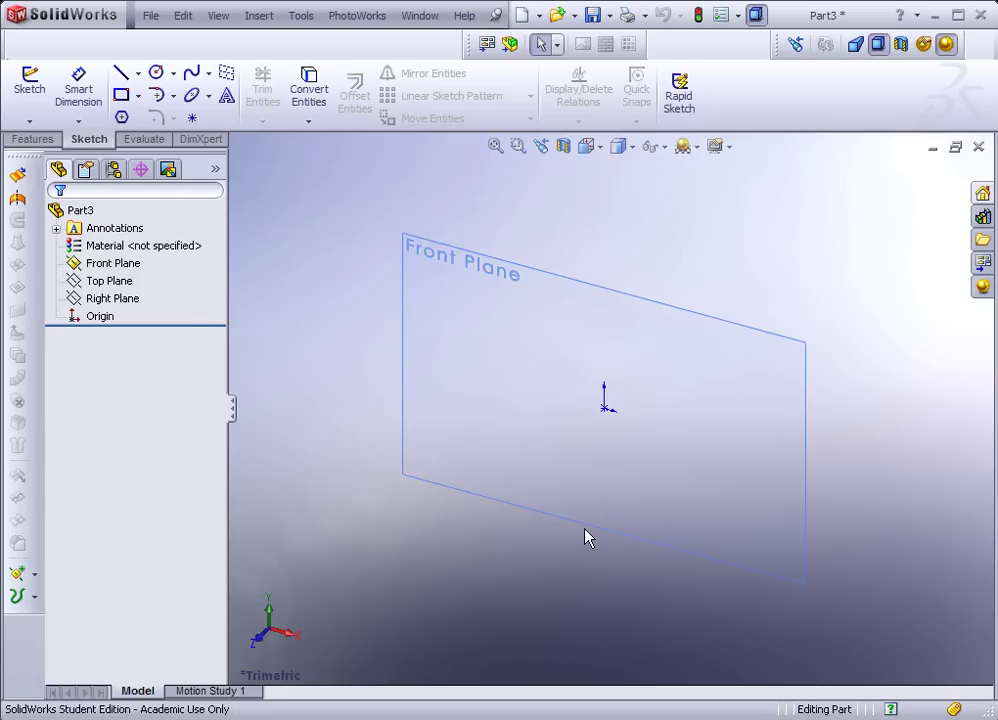
pyautogui.scroll(5, 587, 536)
pyautogui.scroll(-3, 566, 584)
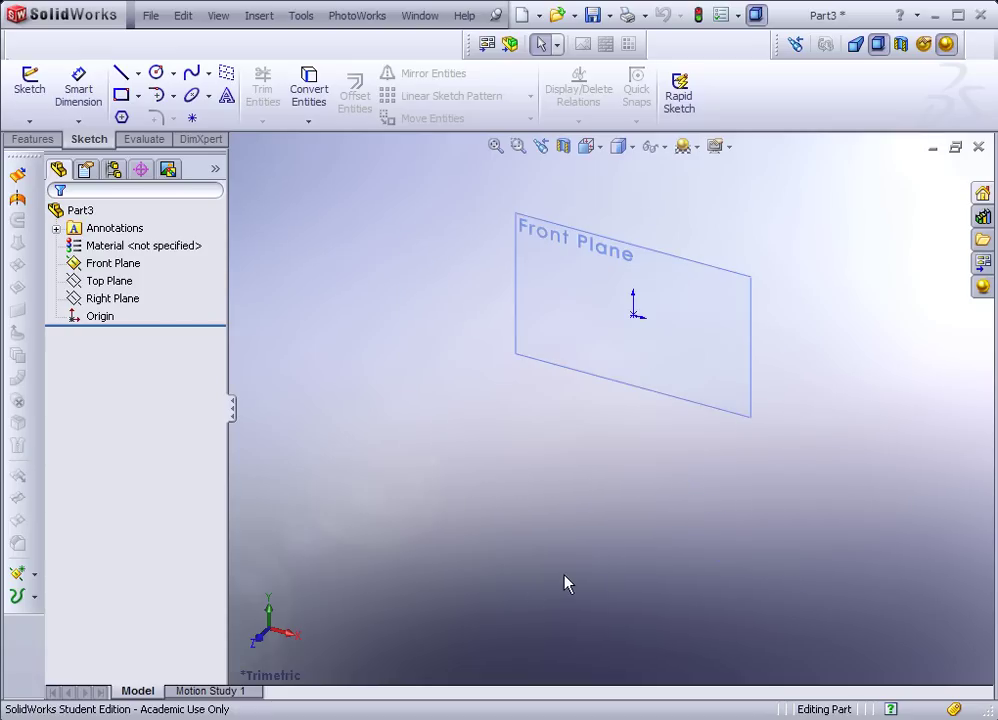
pyautogui.click(731, 320)
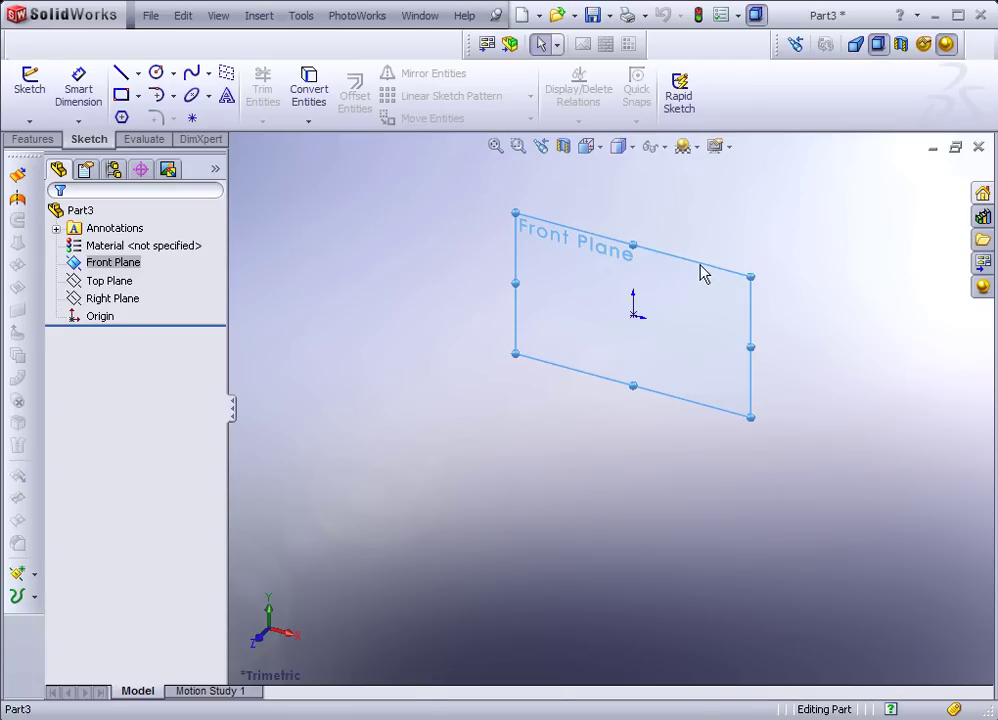
# Step: Create Plane1 as a reference plane offset 6 in from the Front Plane
pyautogui.keyDown('ctrl'); pyautogui.moveTo(697, 270); pyautogui.dragTo(572, 357); pyautogui.keyUp('ctrl')
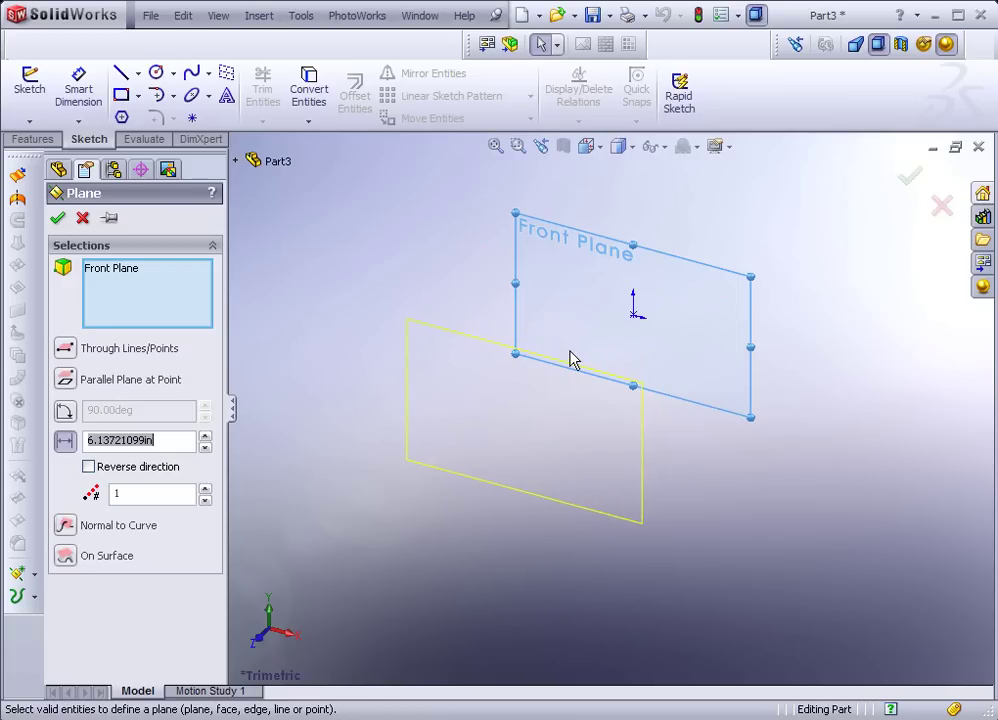
pyautogui.keyDown('ctrl'); pyautogui.moveTo(571, 359); pyautogui.dragTo(546, 384); pyautogui.keyUp('ctrl')
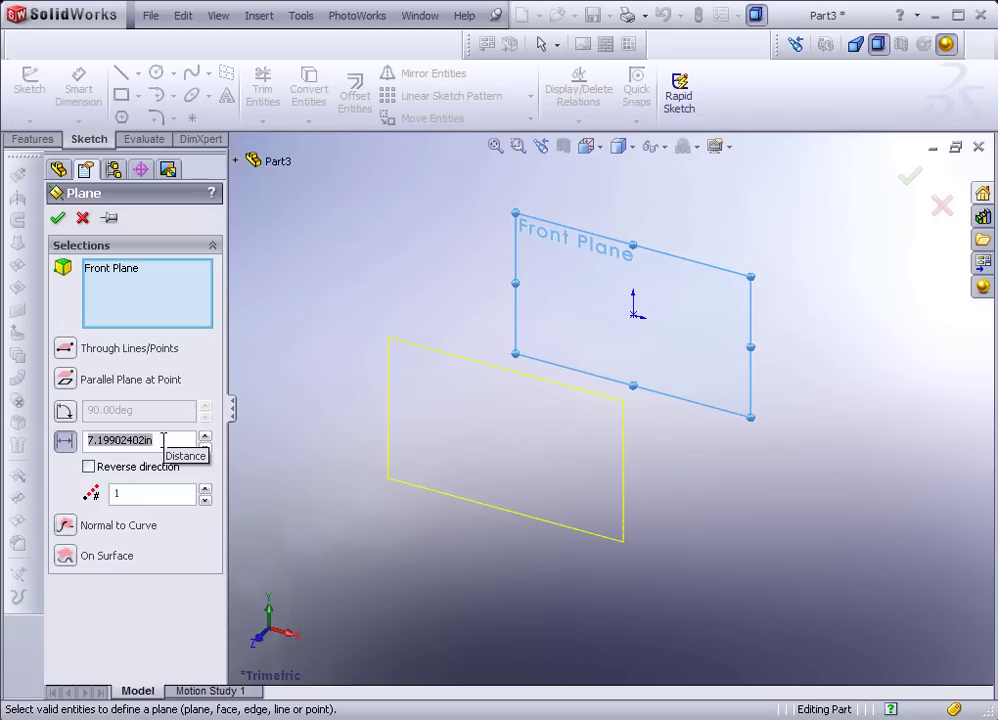
pyautogui.write('6')
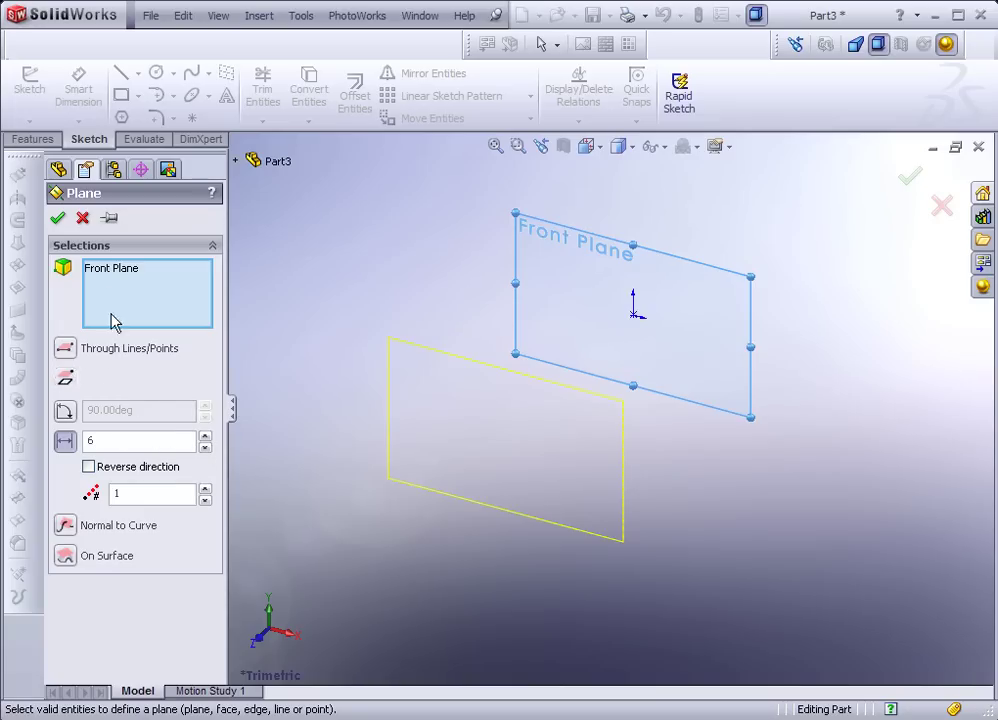
pyautogui.press('Return')
pyautogui.click(58, 219)
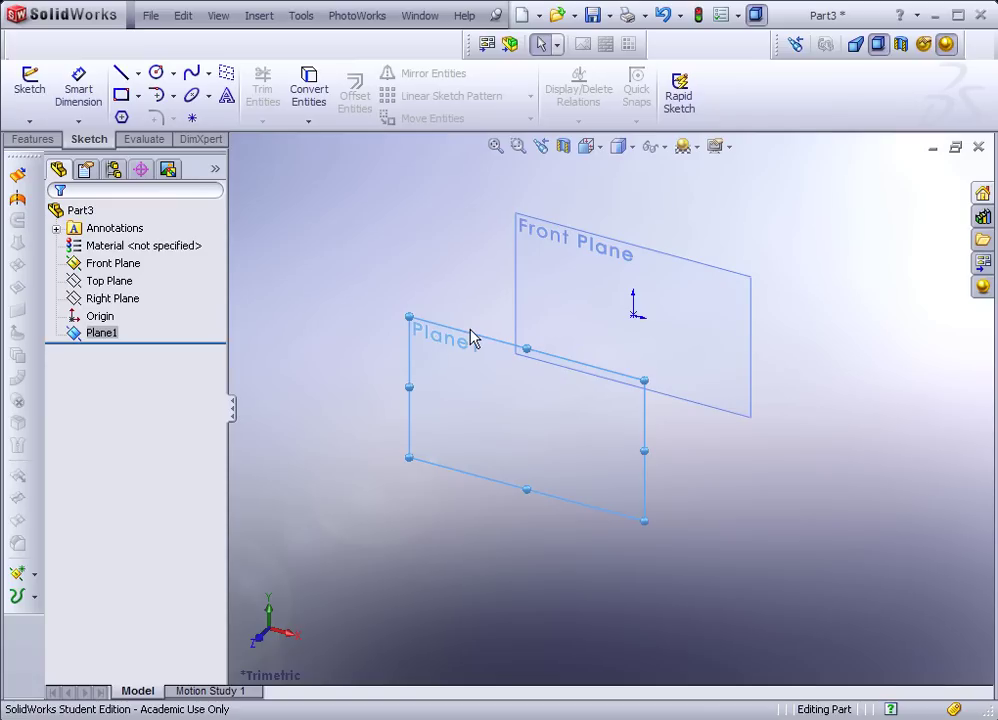
pyautogui.doubleClick(466, 341)
pyautogui.moveTo(620, 398); pyautogui.dragTo(575, 437, button='middle')
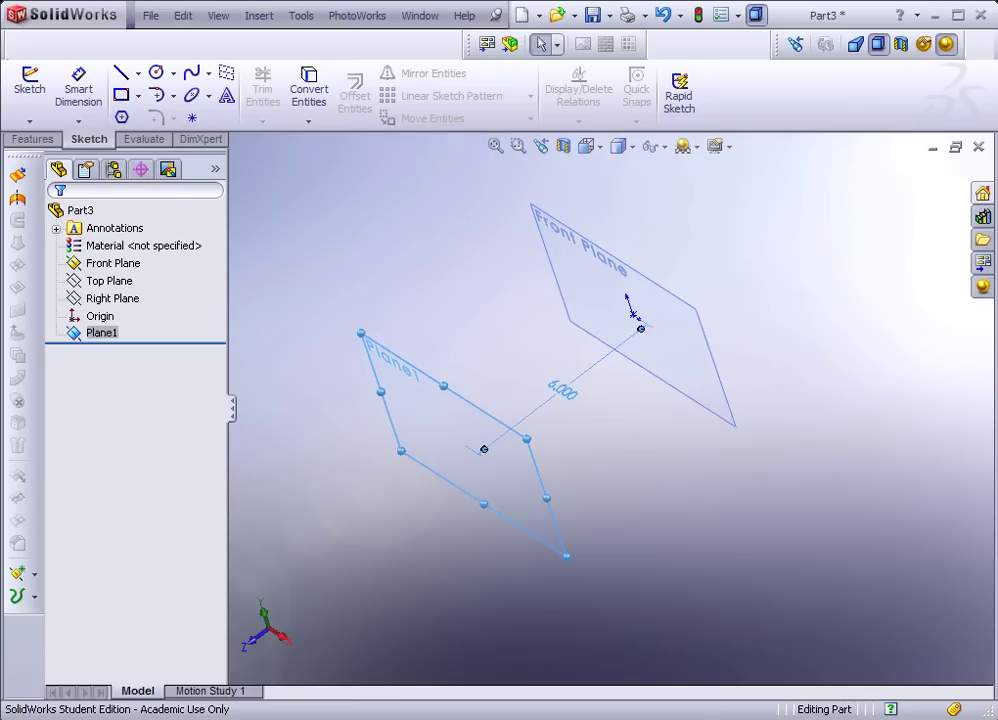
pyautogui.doubleClick(563, 392)
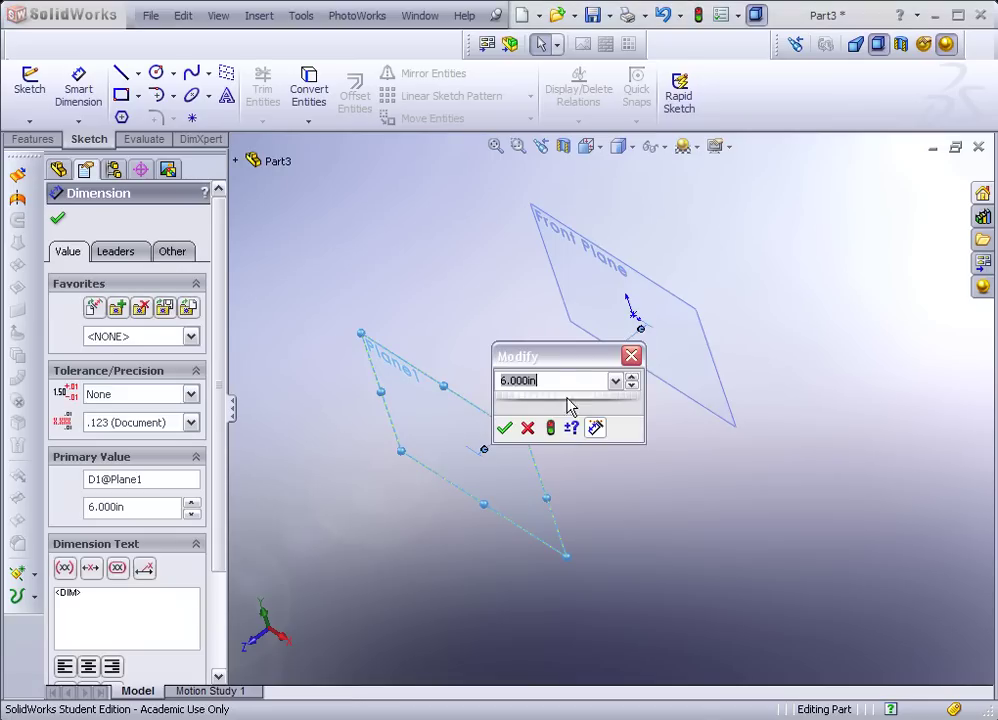
pyautogui.click(510, 433)
pyautogui.click(588, 496)
pyautogui.moveTo(588, 494); pyautogui.dragTo(610, 476, button='middle')
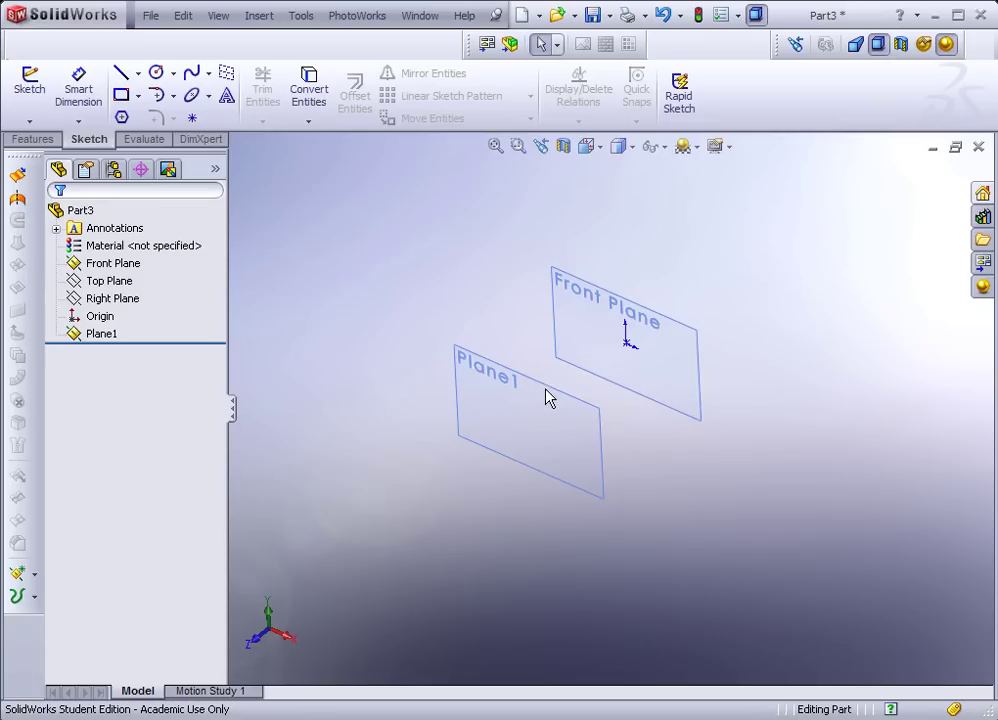
# Step: Create Plane2 offset 8 in from Plane1
pyautogui.keyDown('ctrl'); pyautogui.moveTo(549, 396); pyautogui.dragTo(481, 434); pyautogui.keyUp('ctrl')
pyautogui.write('8')
pyautogui.press('Return')
pyautogui.click(57, 217)
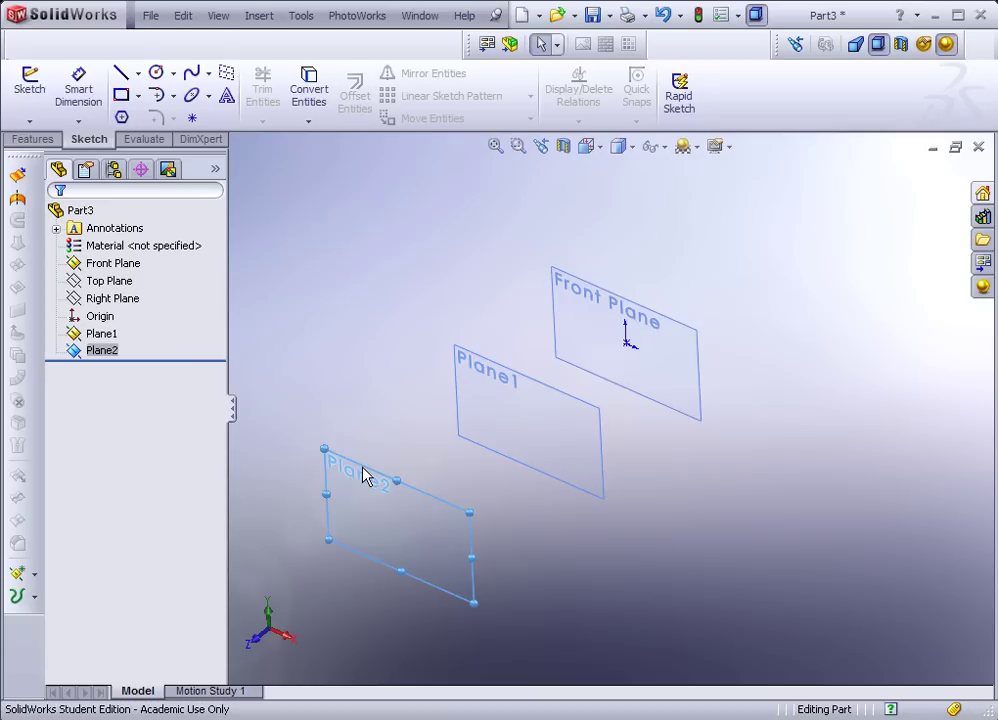
# Step: Create Plane3 offset 1 in from Plane2, then start Sketch1 on the Front Plane
pyautogui.keyDown('ctrl'); pyautogui.moveTo(363, 477); pyautogui.dragTo(320, 492); pyautogui.keyUp('ctrl')
pyautogui.write('1')
pyautogui.press('Return')
pyautogui.press('Return')
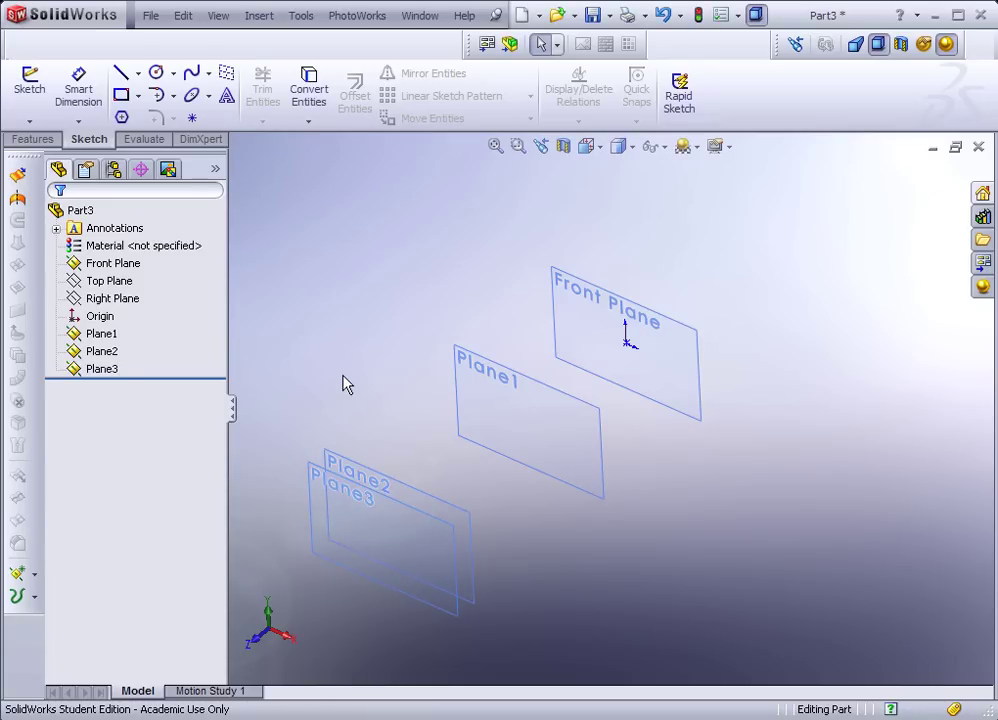
pyautogui.click(626, 312)
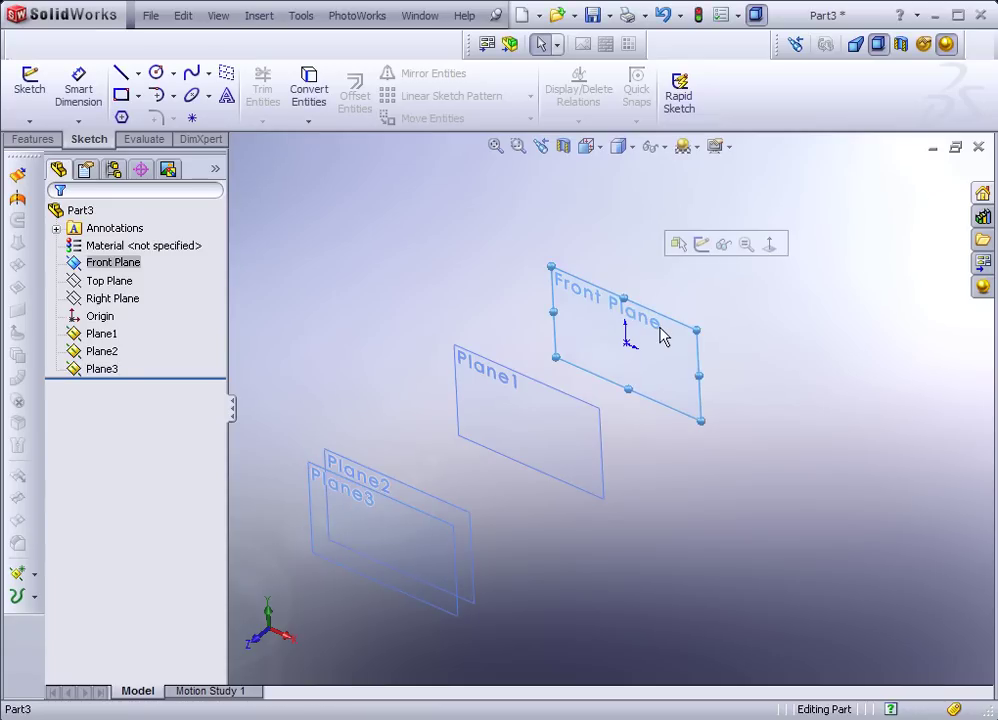
pyautogui.click(699, 245)
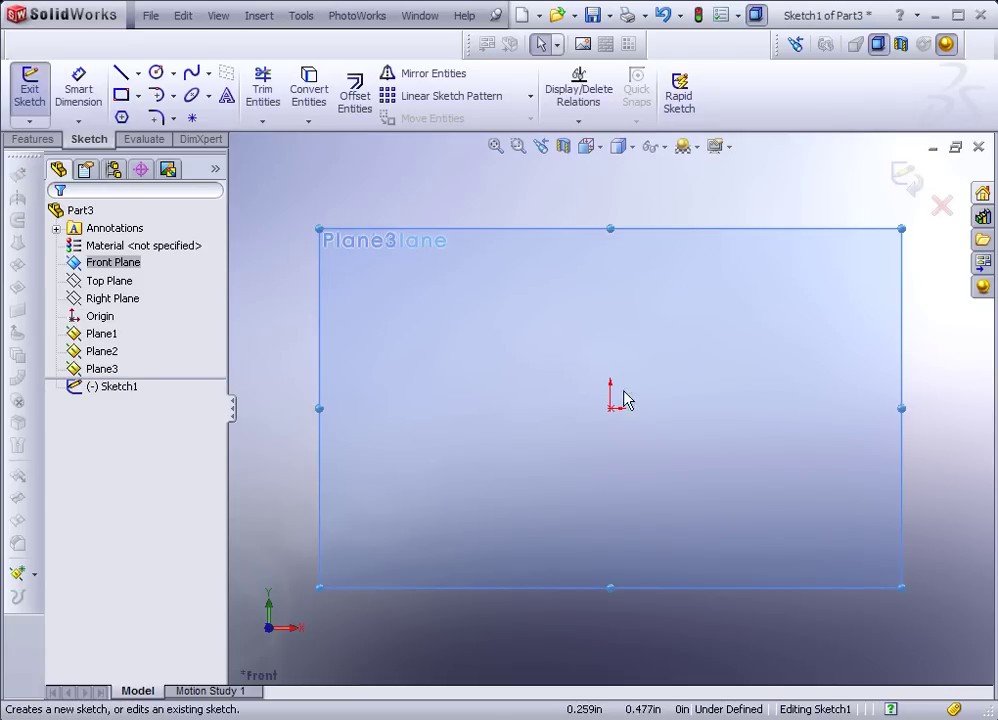
pyautogui.hotkey('alt', 'Tab')
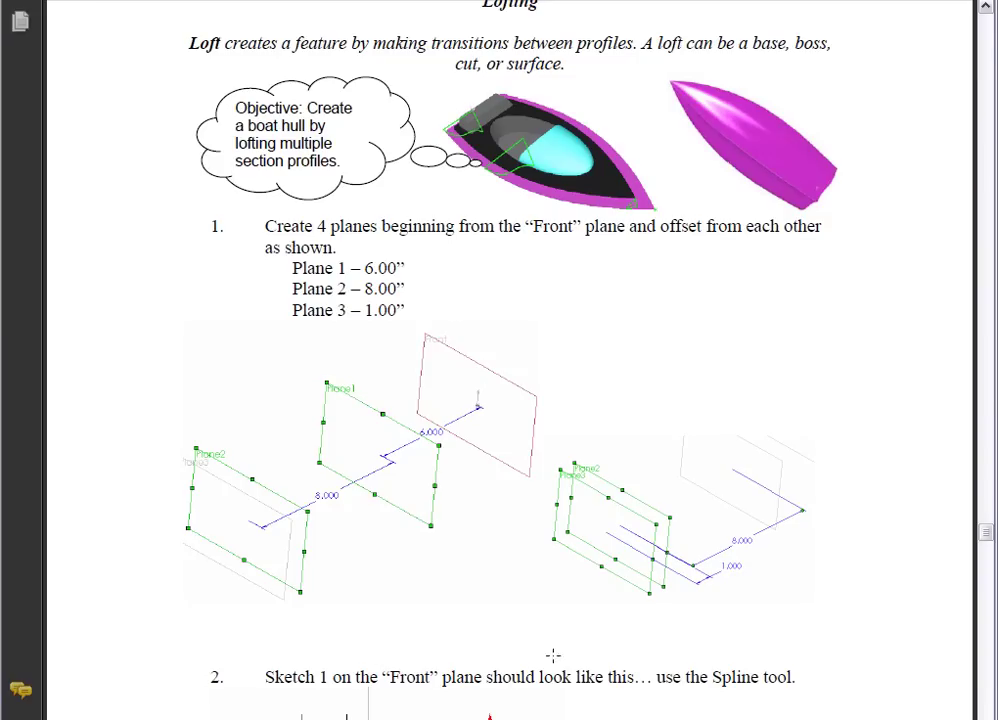
# Step: Scroll the PDF to step 2's Sketch 1 spline profile, 2.000 tall and 2.500 wide
pyautogui.scroll(-5, 540, 520)
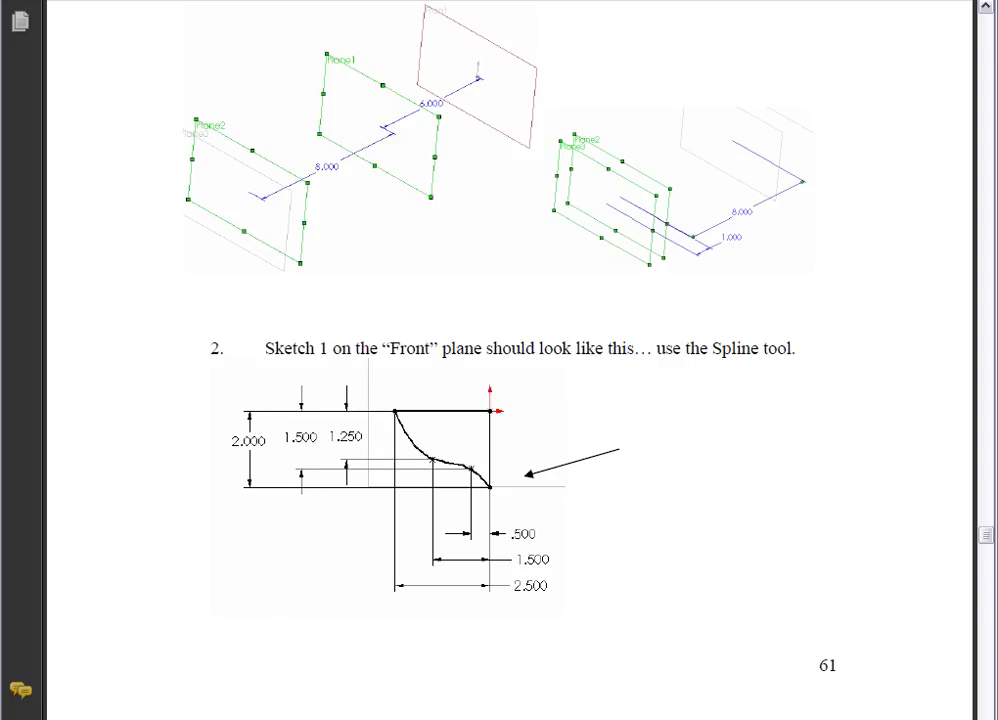
# Step: In Sketch1, draw a horizontal line left from the origin and a vertical line down from it
pyautogui.hotkey('alt', 'Tab')
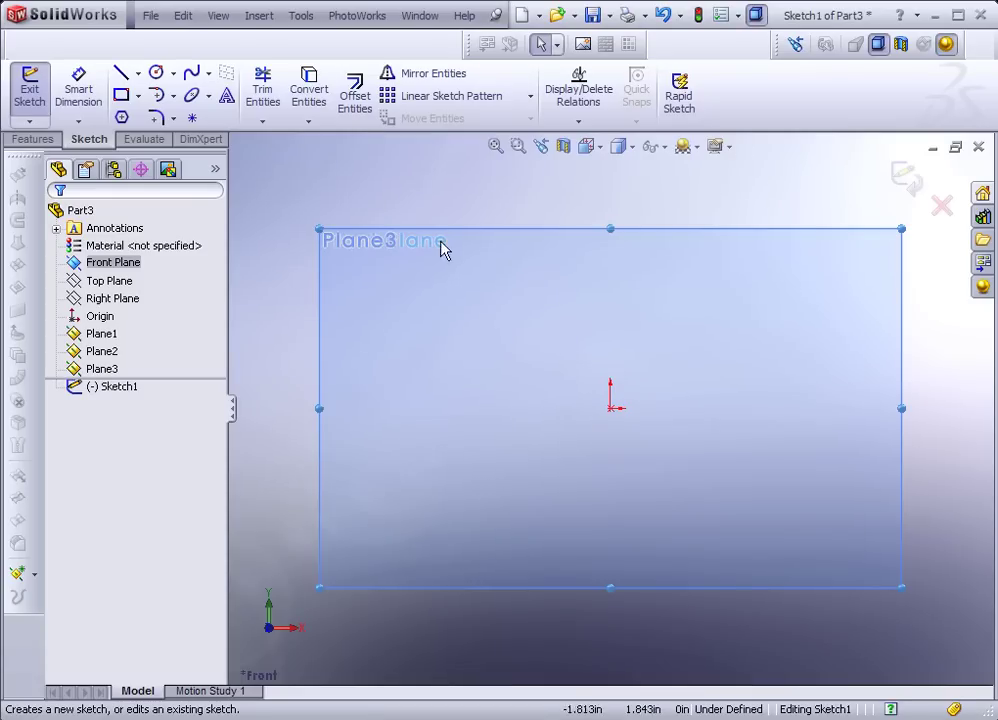
pyautogui.click(121, 73)
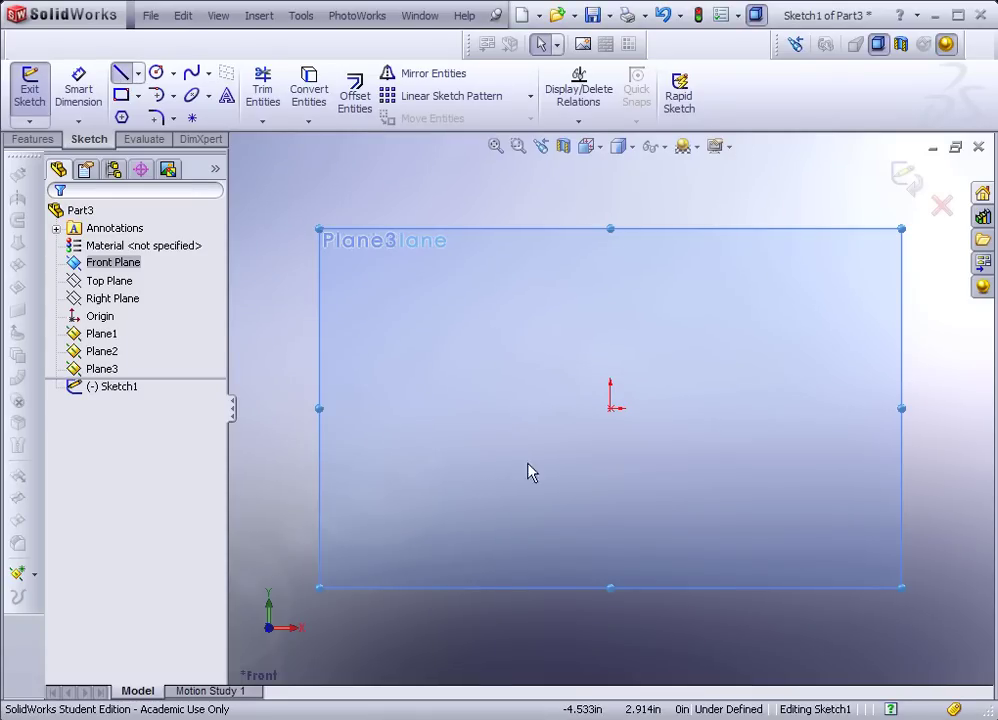
pyautogui.click(611, 408)
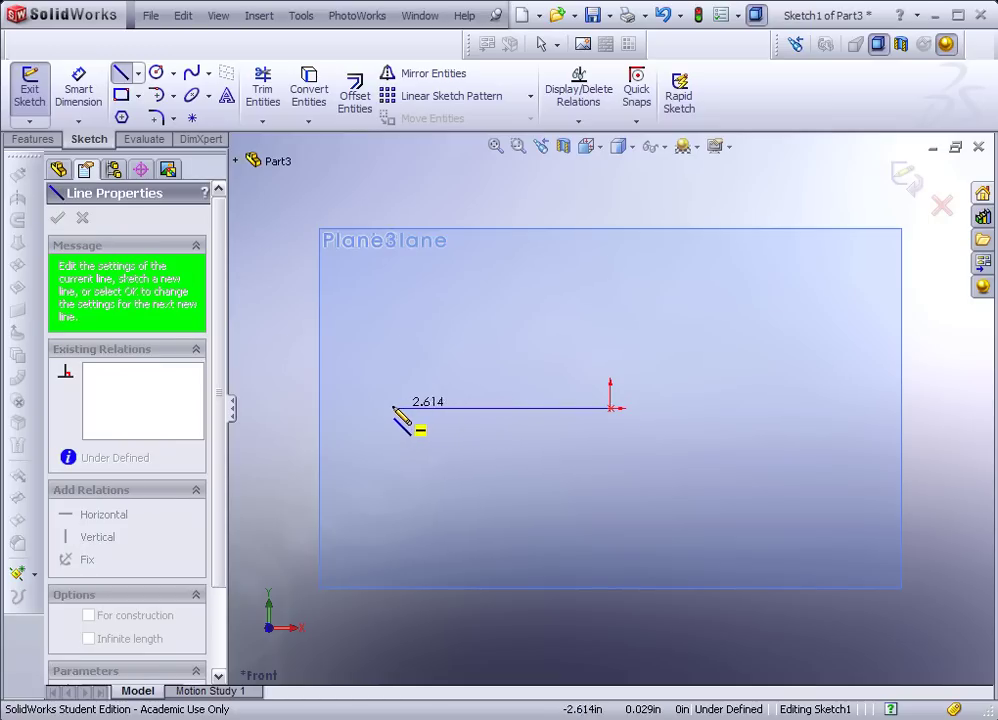
pyautogui.click(394, 408)
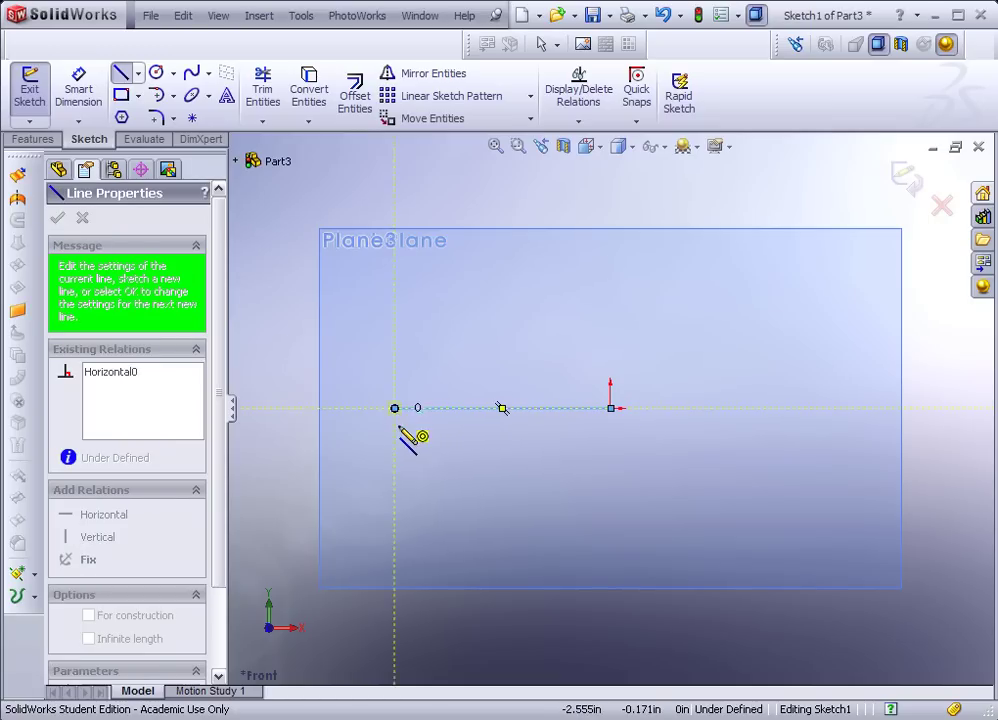
pyautogui.press('Escape')
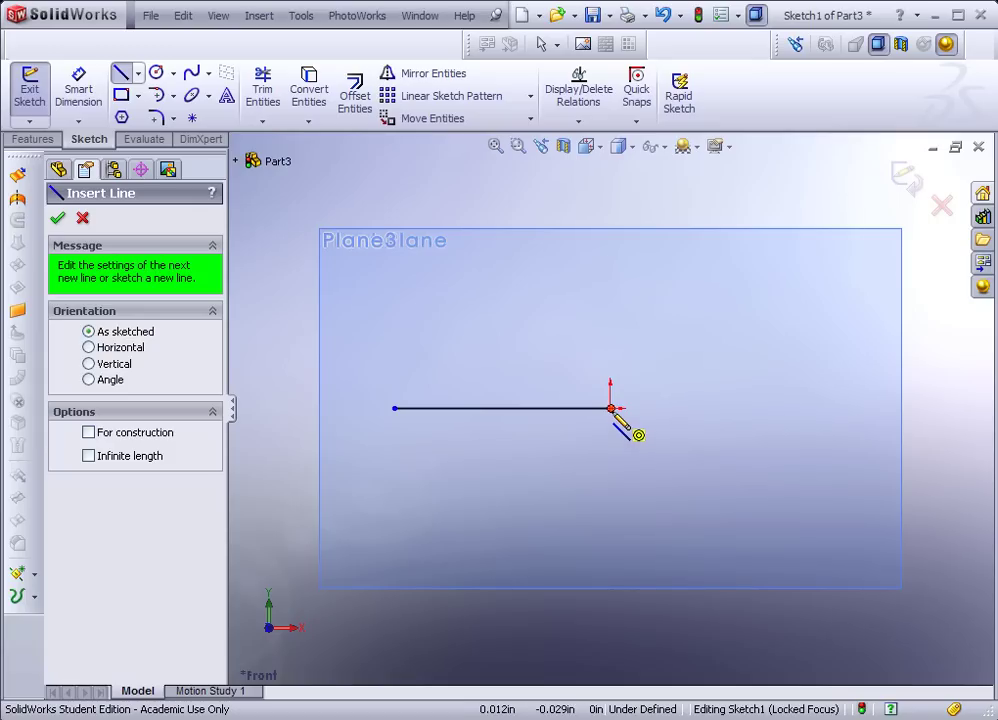
pyautogui.click(611, 408)
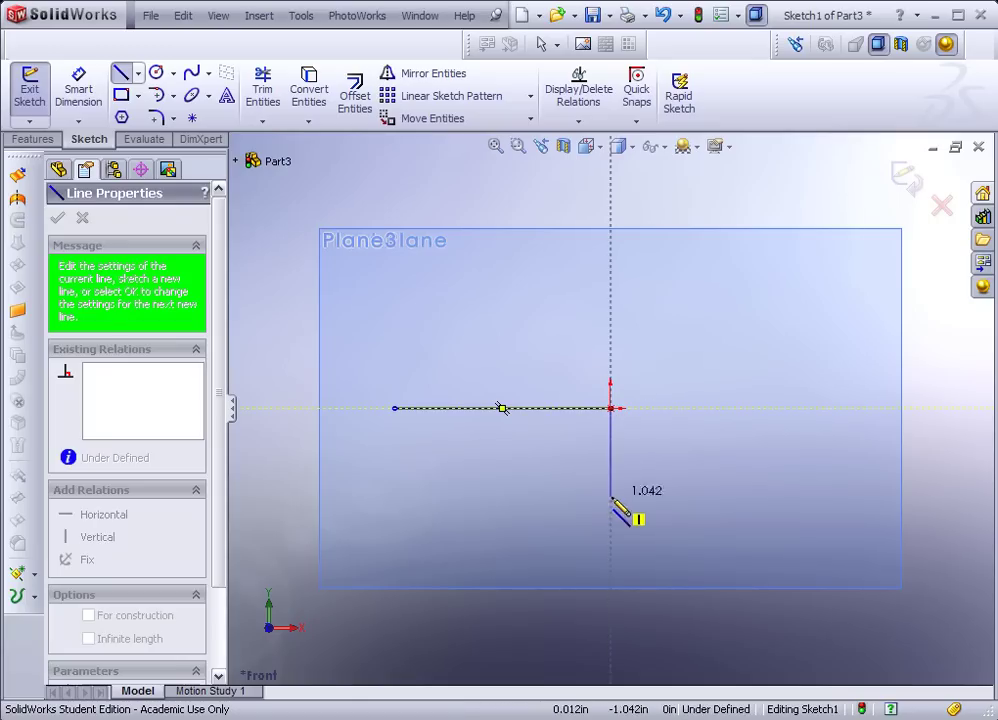
pyautogui.click(611, 578)
pyautogui.press('Escape')
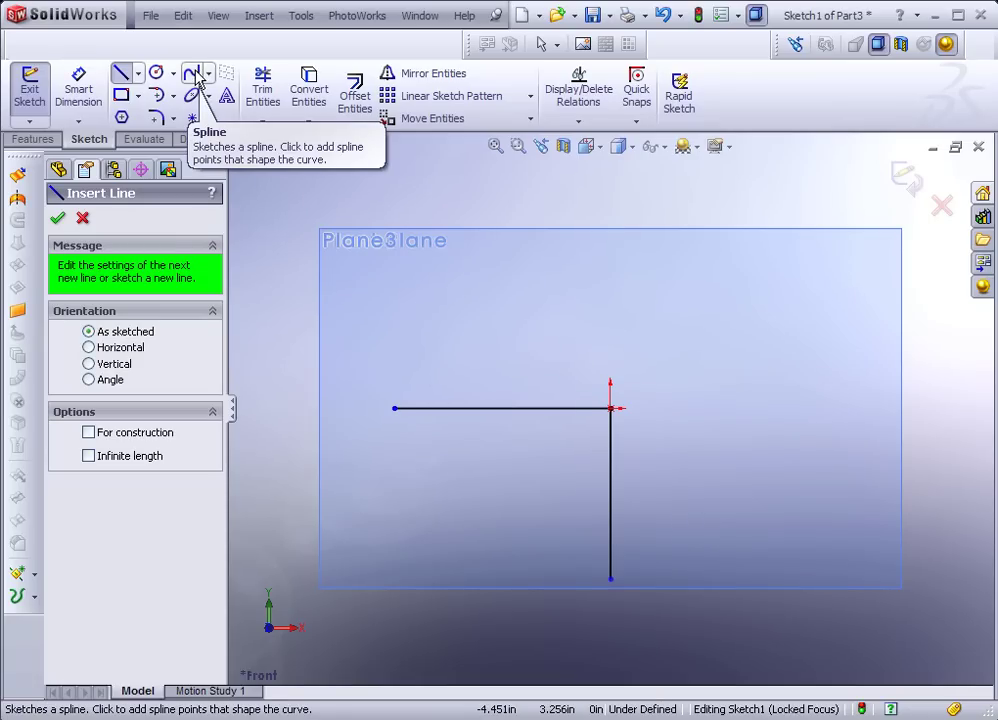
# Step: Draw a spline from the top line's left end through two points to the vertical line's bottom
pyautogui.click(197, 78)
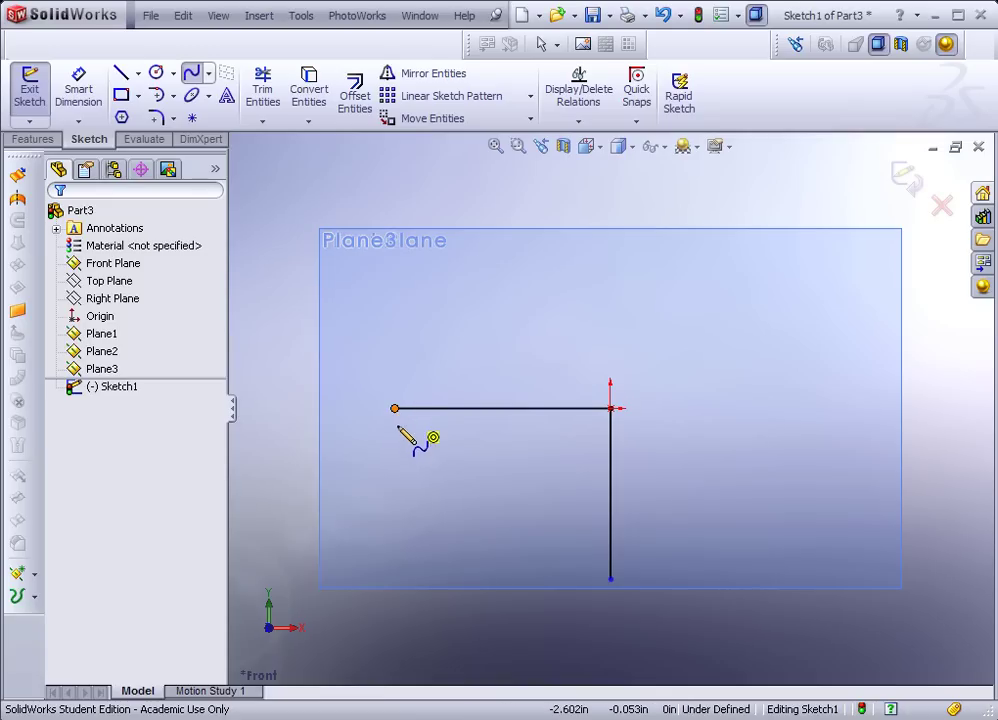
pyautogui.click(396, 410)
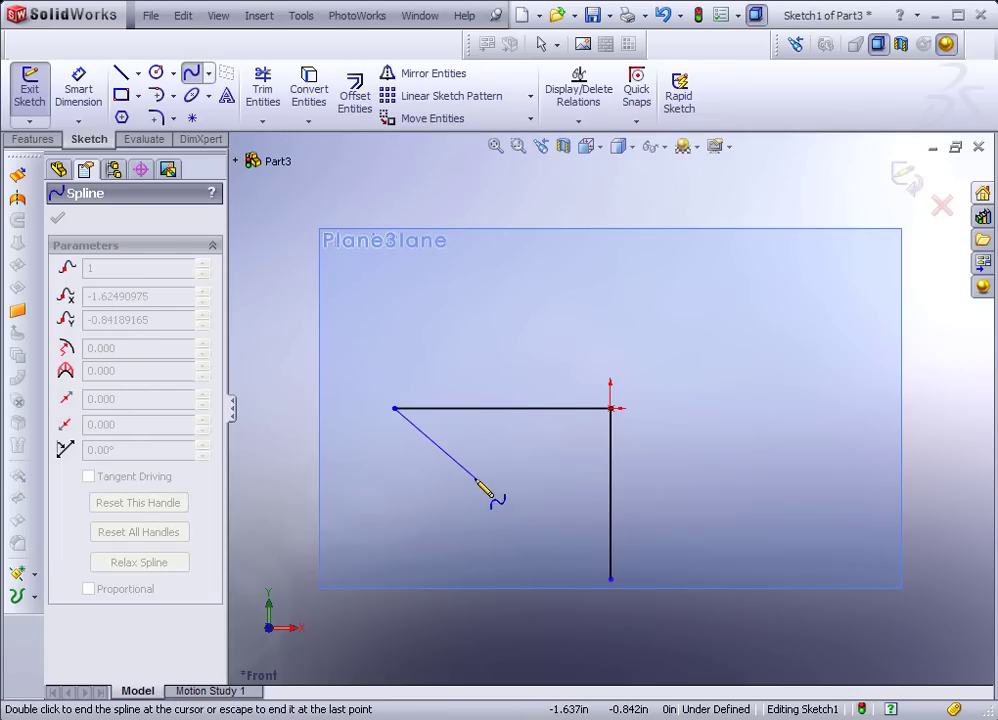
pyautogui.click(476, 479)
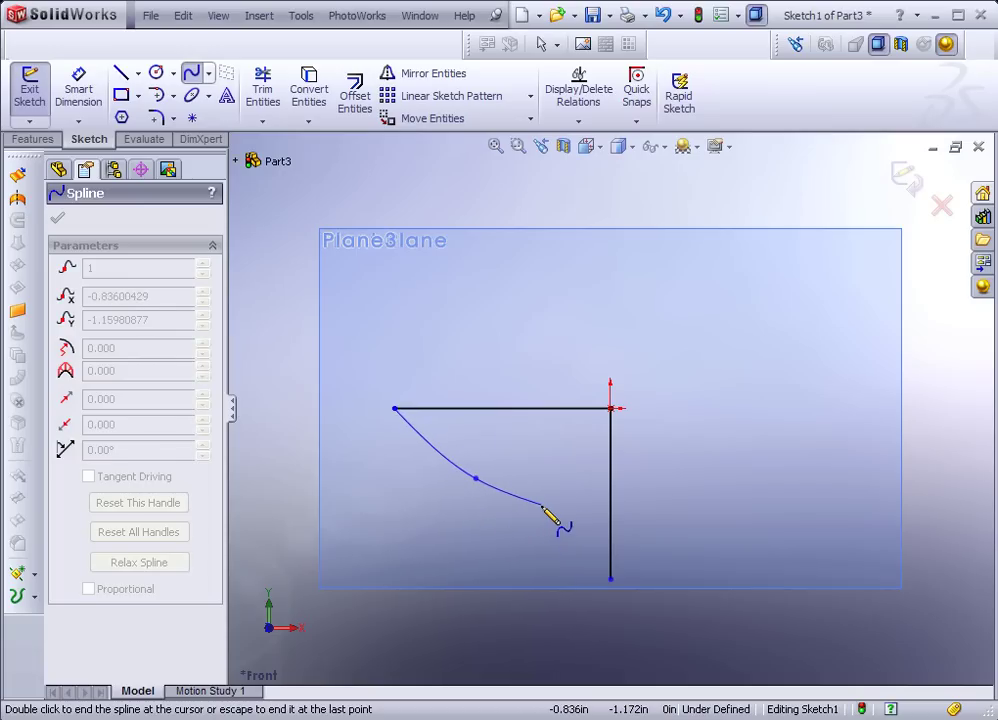
pyautogui.click(541, 505)
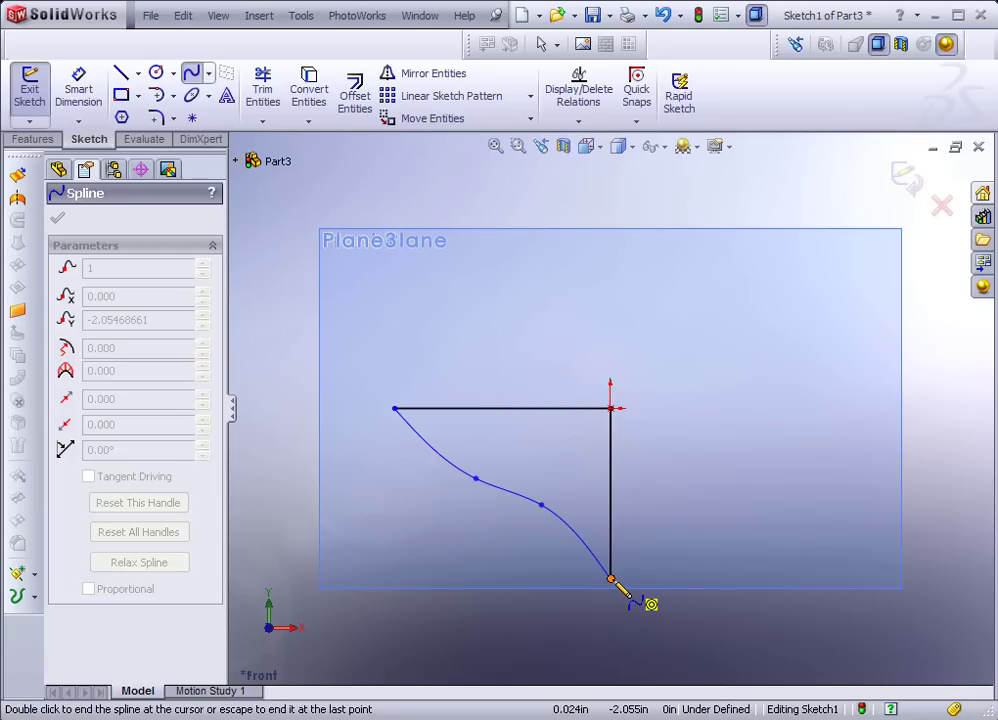
pyautogui.doubleClick(612, 580)
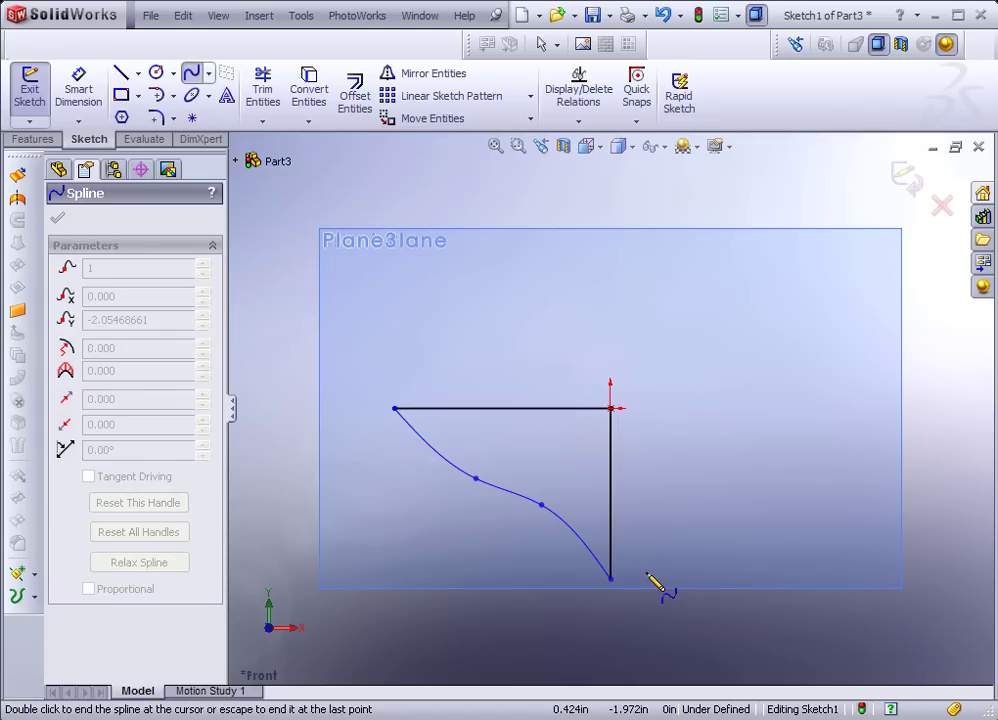
pyautogui.press('Escape')
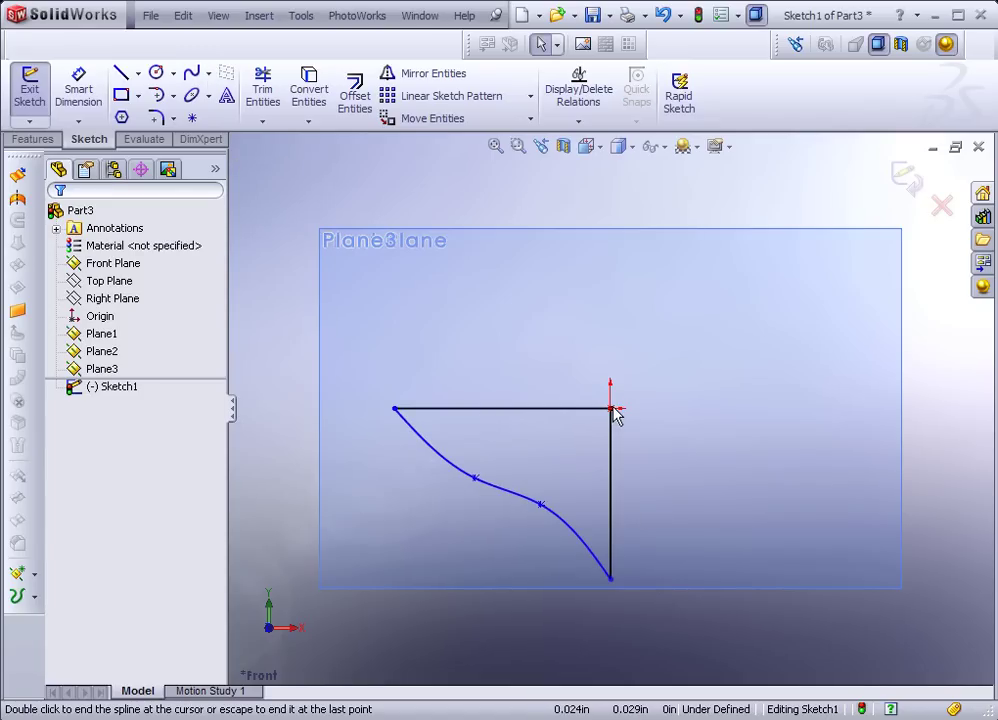
# Step: Dimension the top line to 2.500 and the vertical line to 2.000
pyautogui.click(78, 88)
pyautogui.click(526, 408)
pyautogui.click(527, 329)
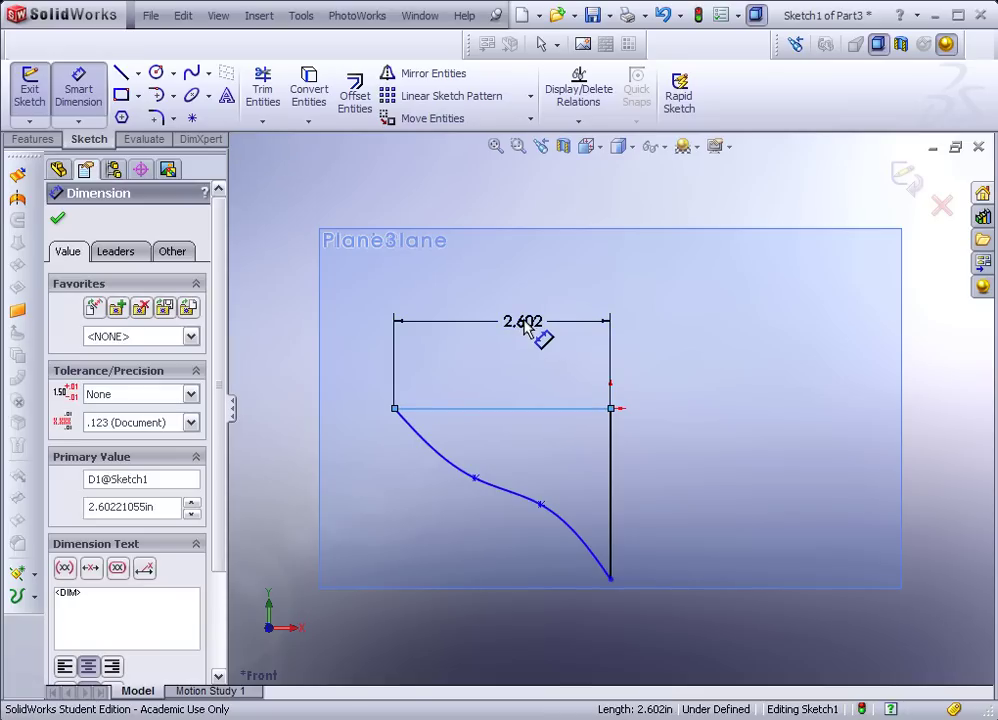
pyautogui.write('2.5')
pyautogui.click(459, 356)
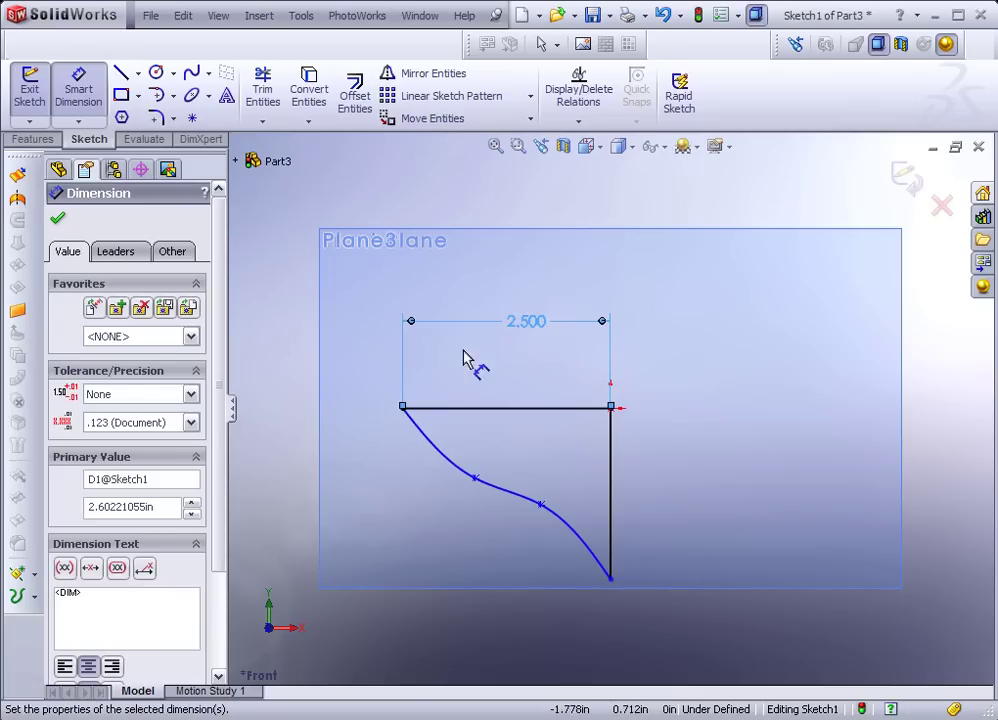
pyautogui.click(611, 492)
pyautogui.click(668, 485)
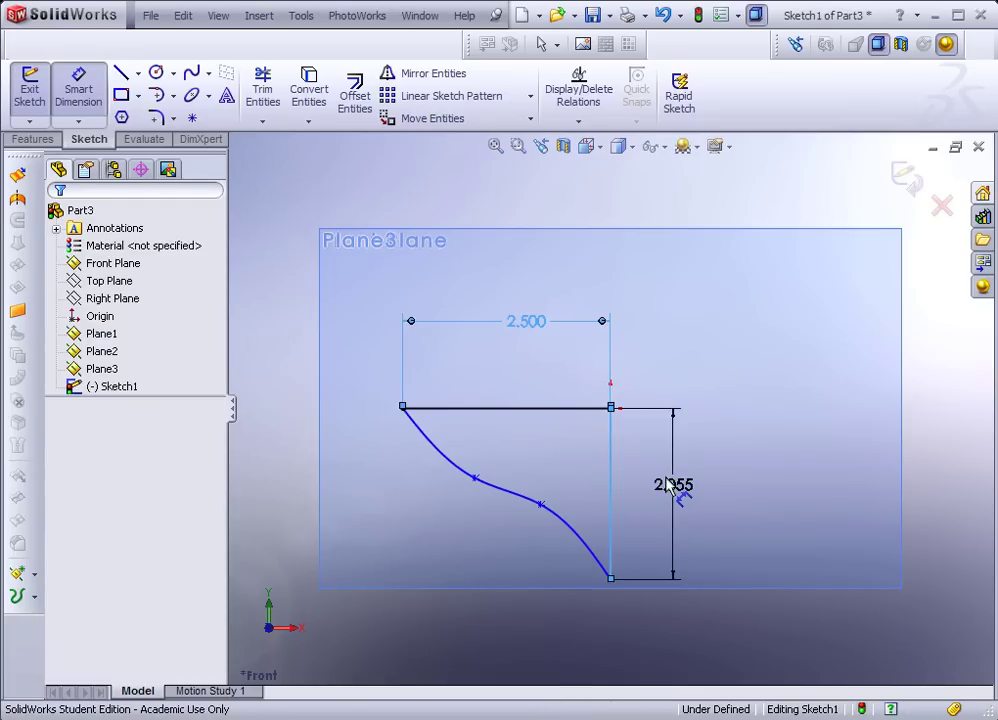
pyautogui.write('2')
pyautogui.click(606, 517)
# Step: Dimension the two spline points 1.250 and 1.500 below the top line
pyautogui.hotkey('alt', 'Tab')
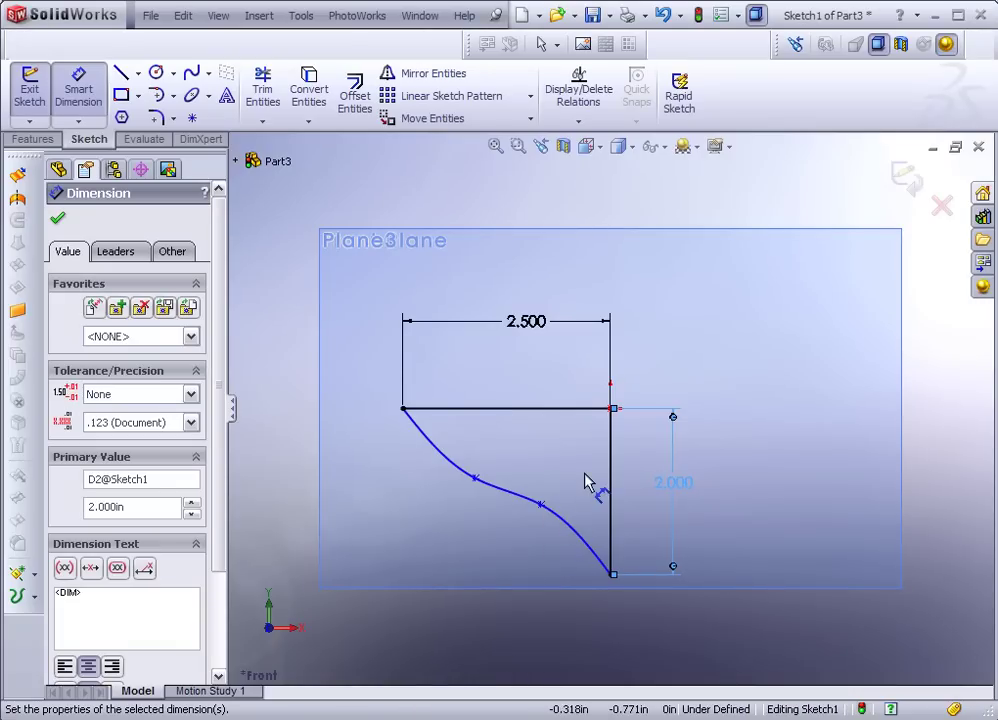
pyautogui.click(578, 409)
pyautogui.click(476, 479)
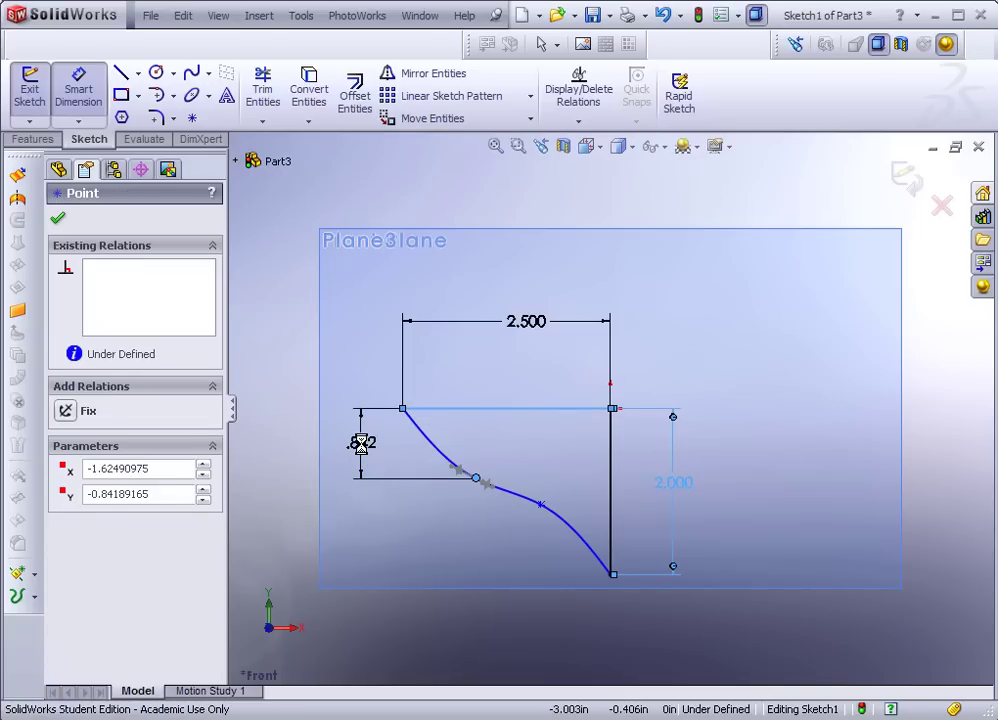
pyautogui.click(362, 452)
pyautogui.write('1.25')
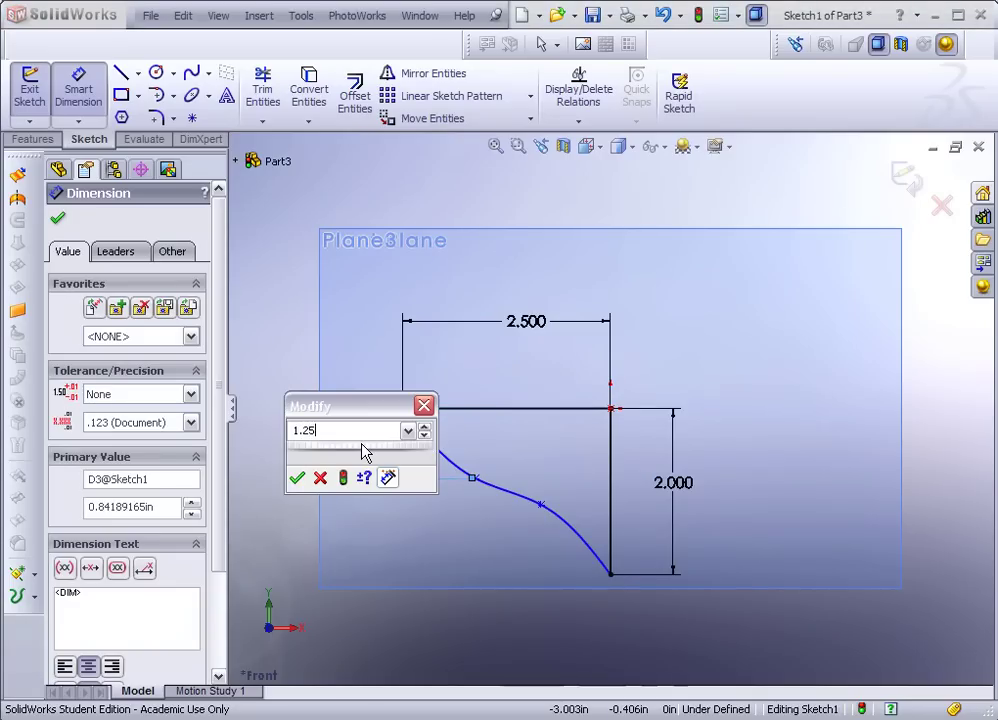
pyautogui.press('Return')
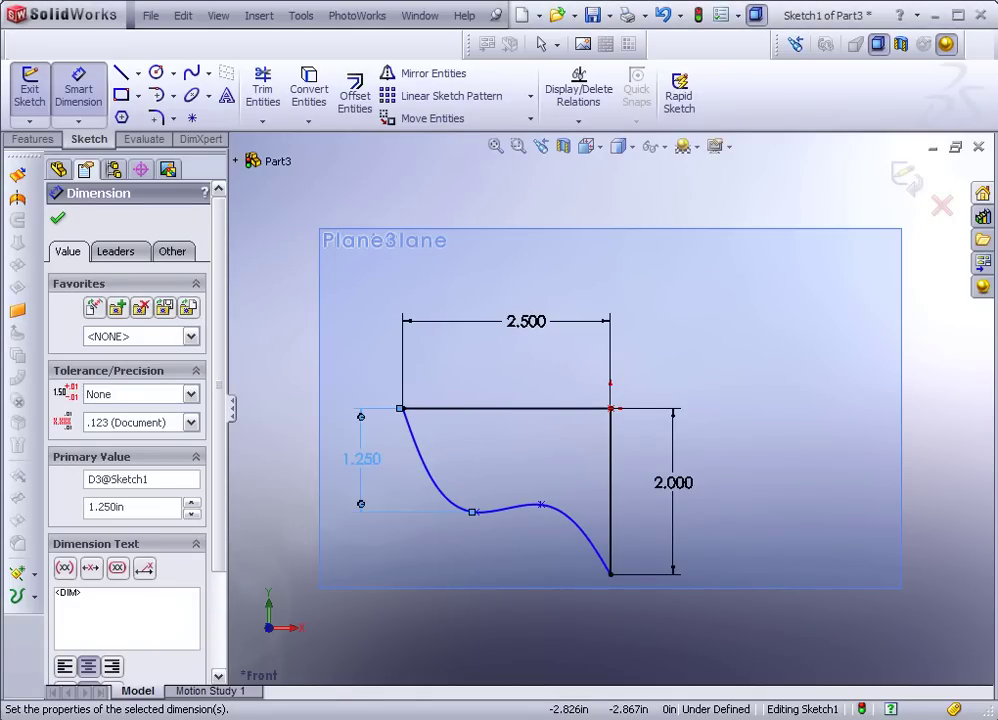
pyautogui.hotkey('alt', 'Tab')
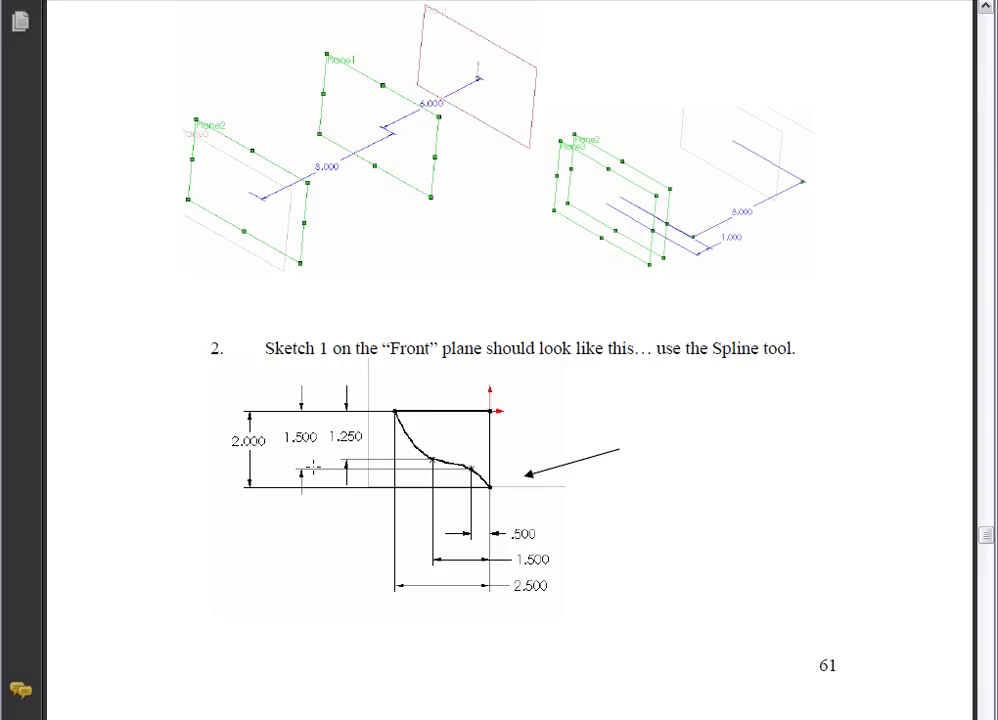
pyautogui.hotkey('alt', 'Tab')
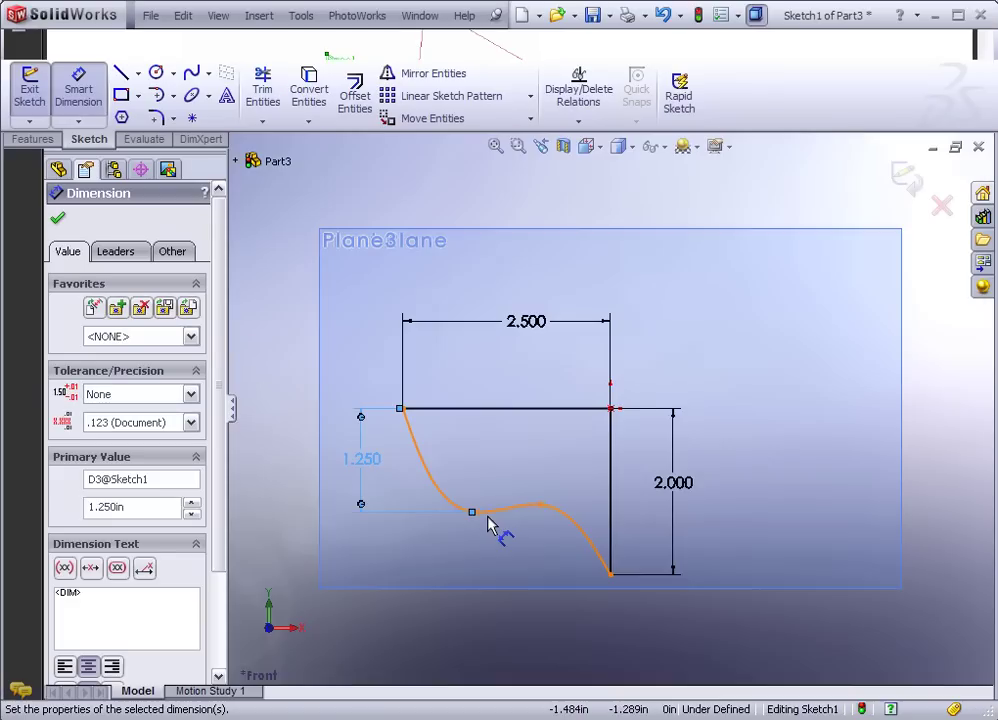
pyautogui.click(543, 506)
pyautogui.click(440, 408)
pyautogui.click(312, 470)
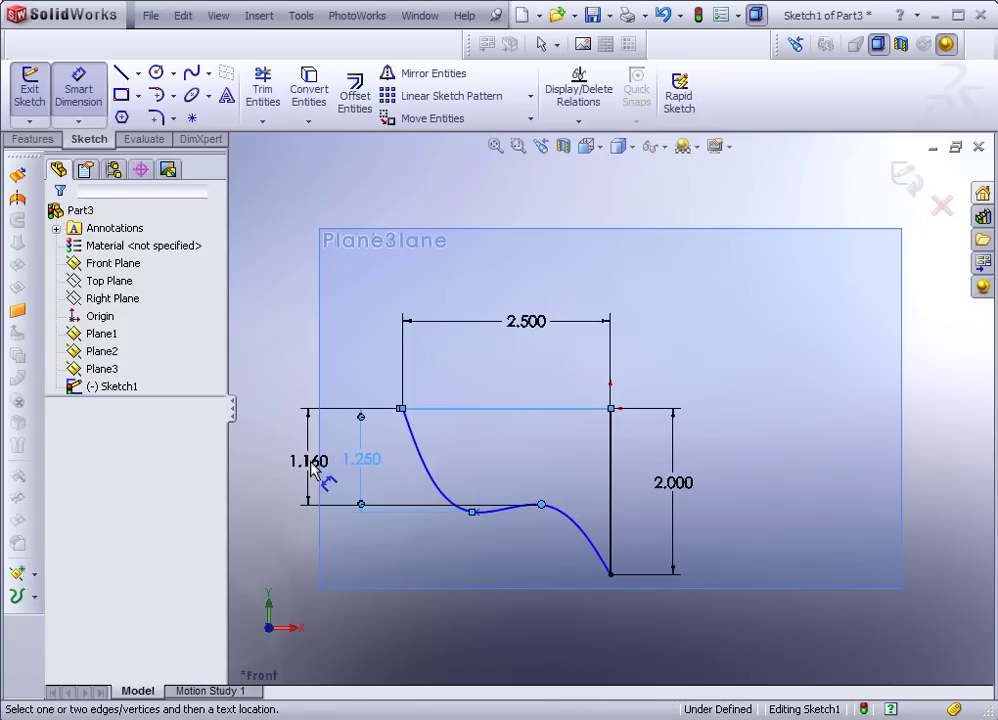
pyautogui.write('1.5')
pyautogui.press('Return')
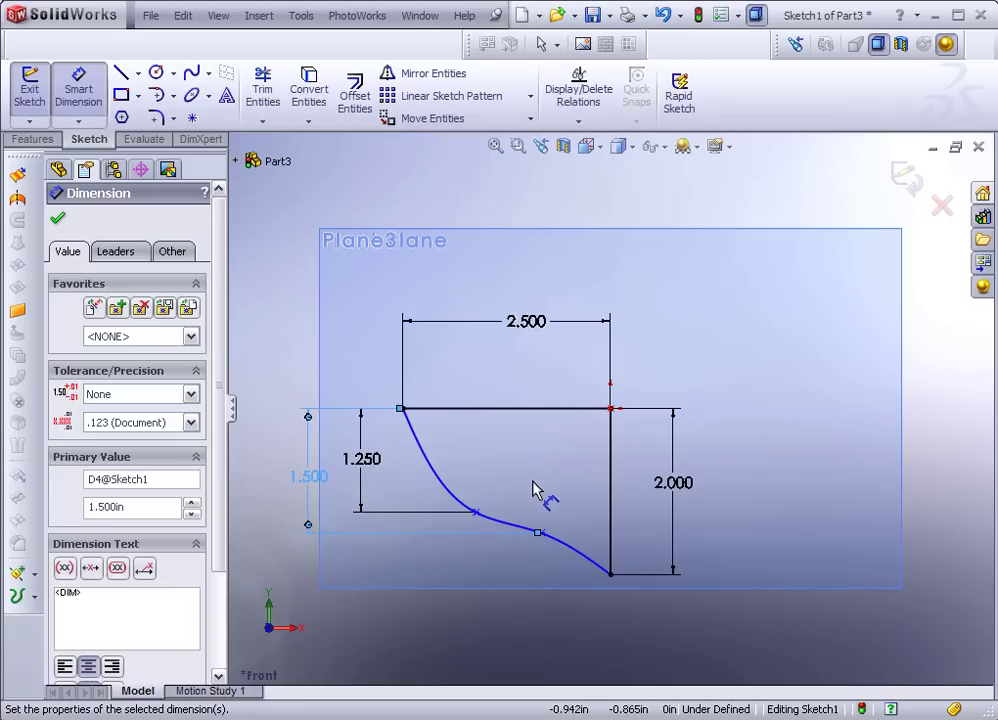
# Step: Dimension the spline points' horizontal offsets from the vertical line at .500 and 1.500
pyautogui.click(609, 525)
pyautogui.click(540, 532)
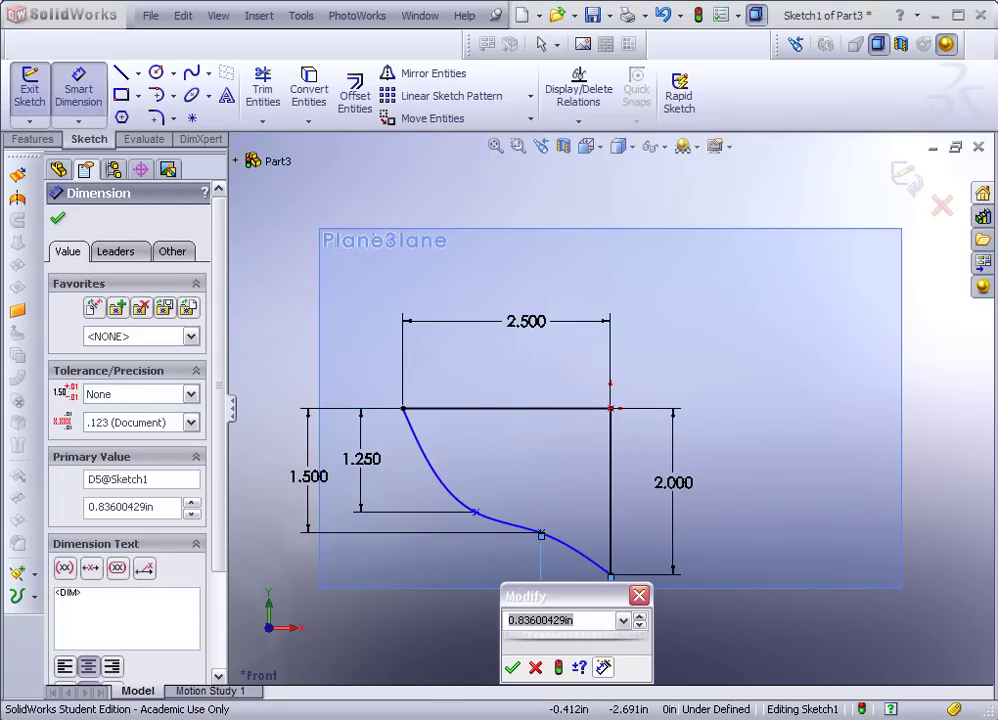
pyautogui.hotkey('alt', 'Tab')
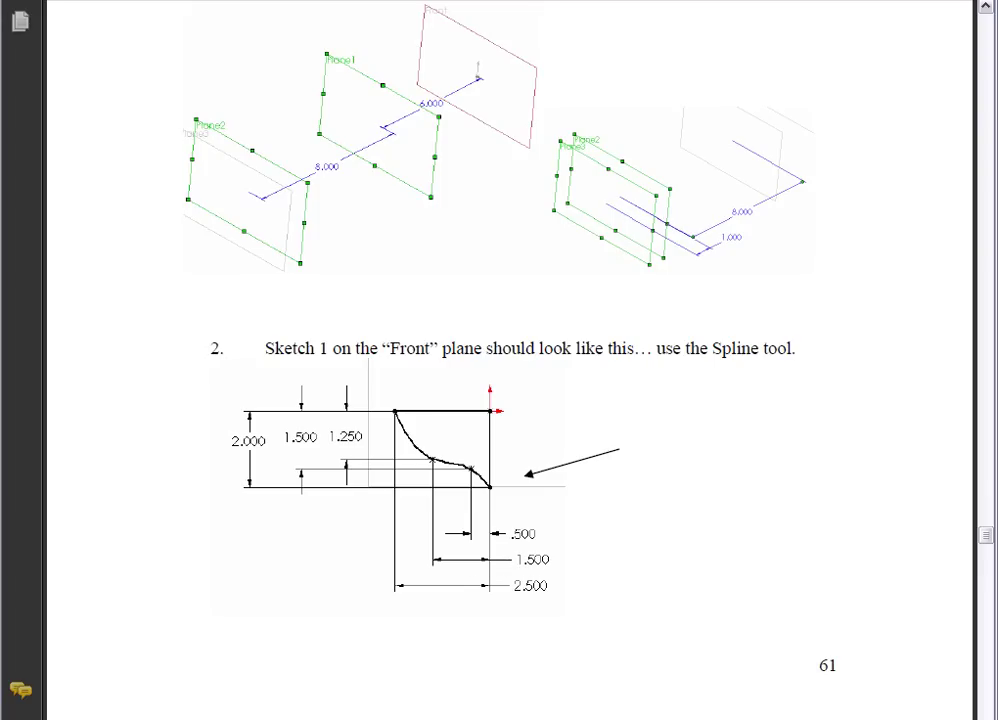
pyautogui.hotkey('alt', 'Tab')
pyautogui.write('.5')
pyautogui.press('Return')
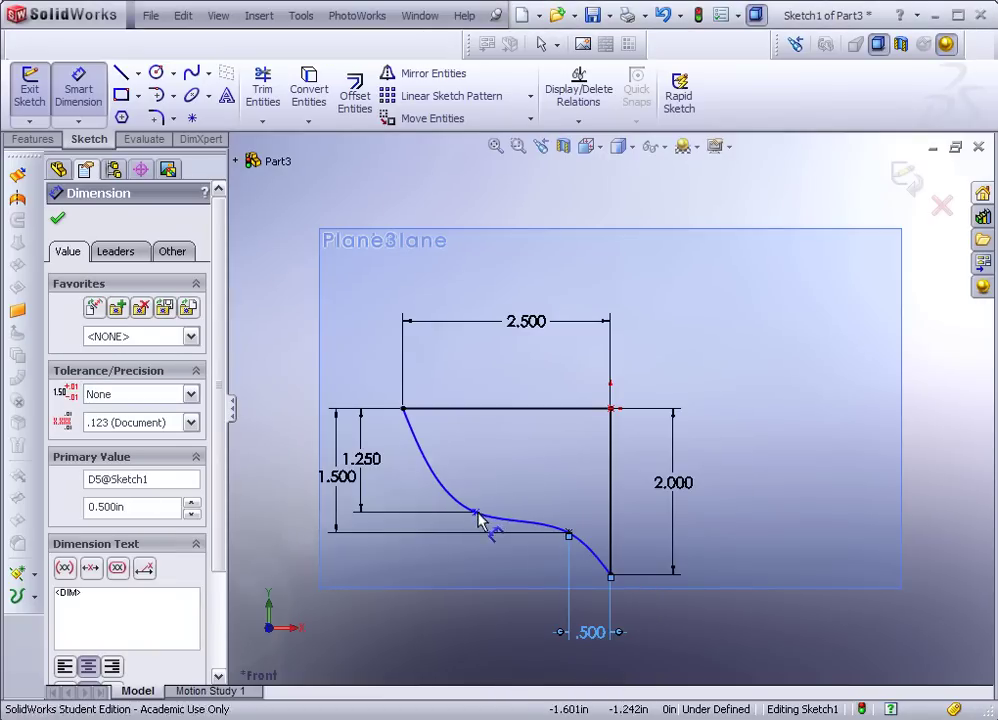
pyautogui.click(477, 513)
pyautogui.click(611, 518)
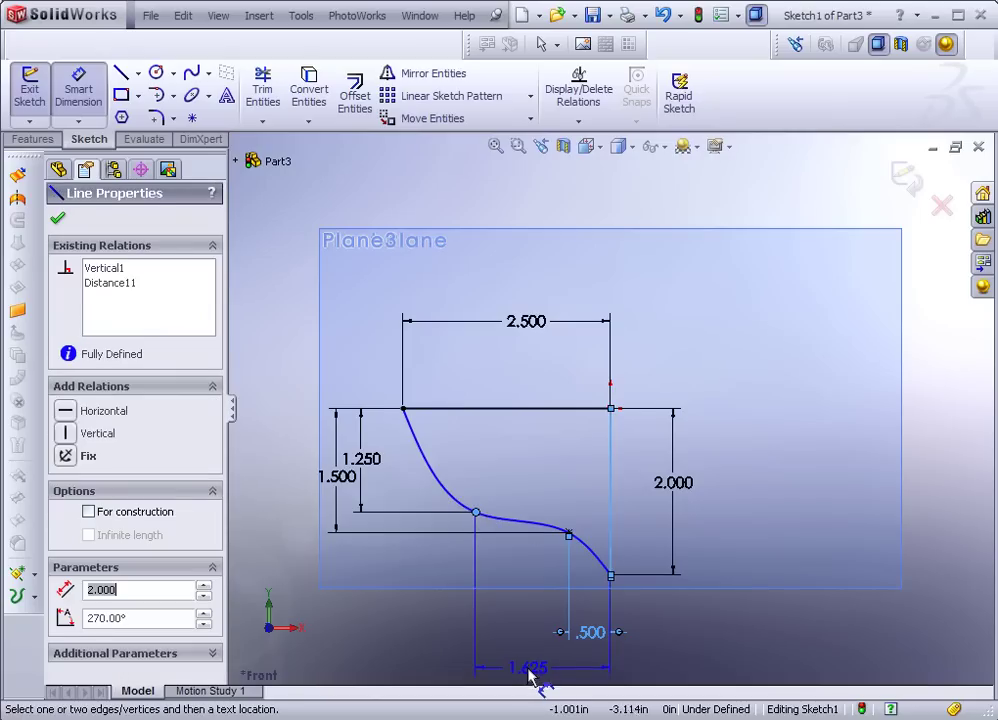
pyautogui.click(527, 664)
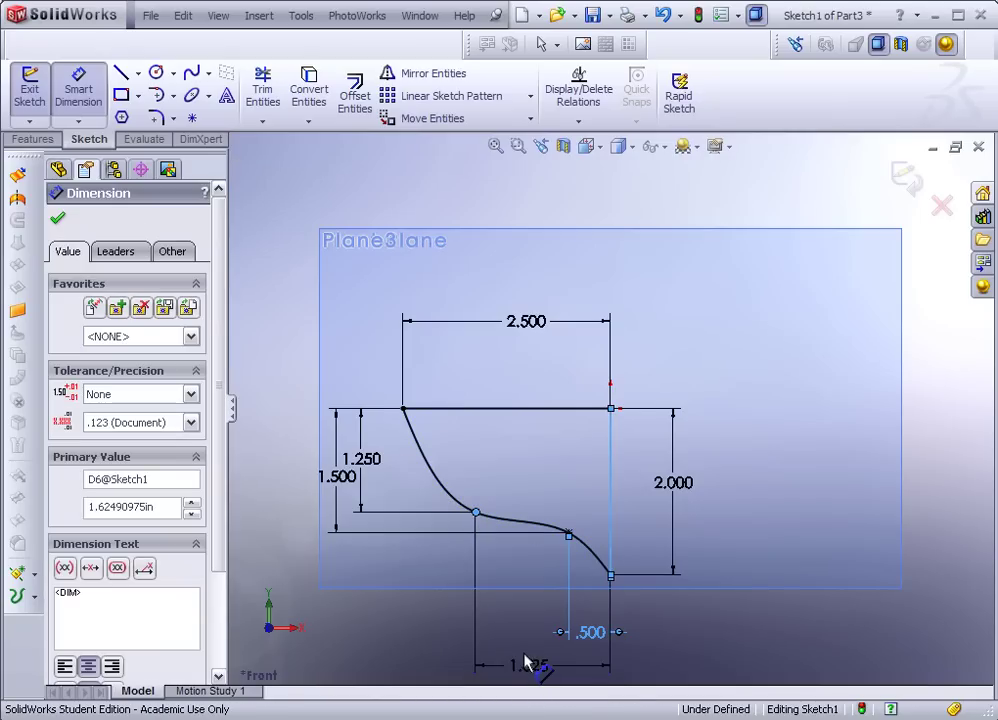
pyautogui.write('1.5')
pyautogui.press('Return')
pyautogui.press('z')
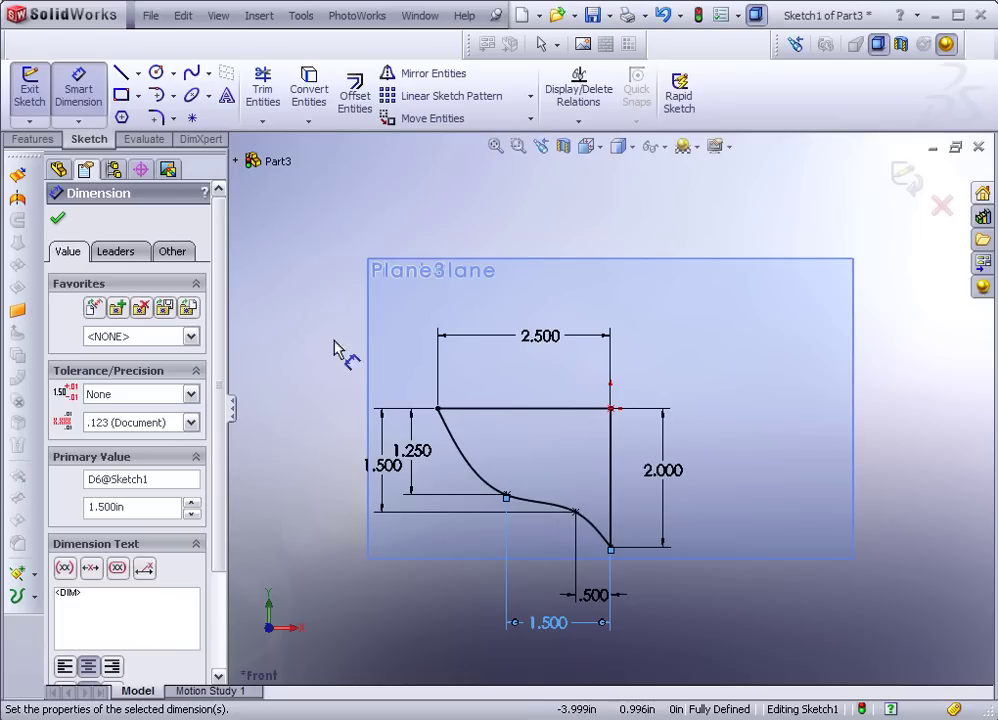
# Step: Move the 2.500 dimension below the sketch and the 2.000 and 1.500 dimensions to the left
pyautogui.press('Escape')
pyautogui.press('Escape')
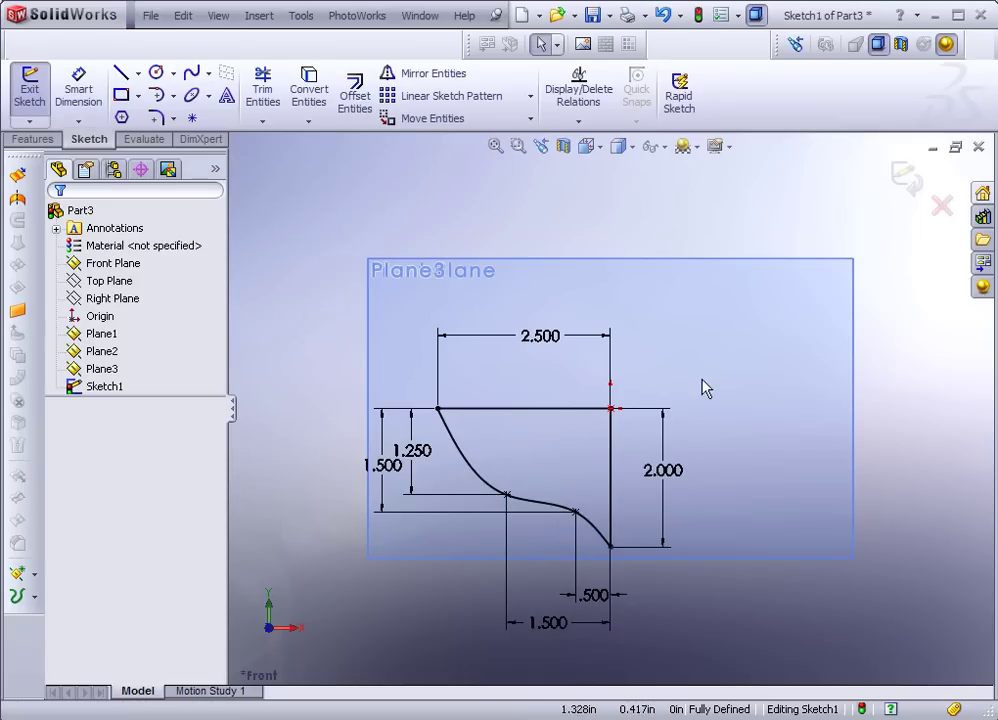
pyautogui.moveTo(548, 340)
pyautogui.mouseDown()
pyautogui.moveTo(537, 398)
pyautogui.moveTo(562, 691)
pyautogui.mouseUp()
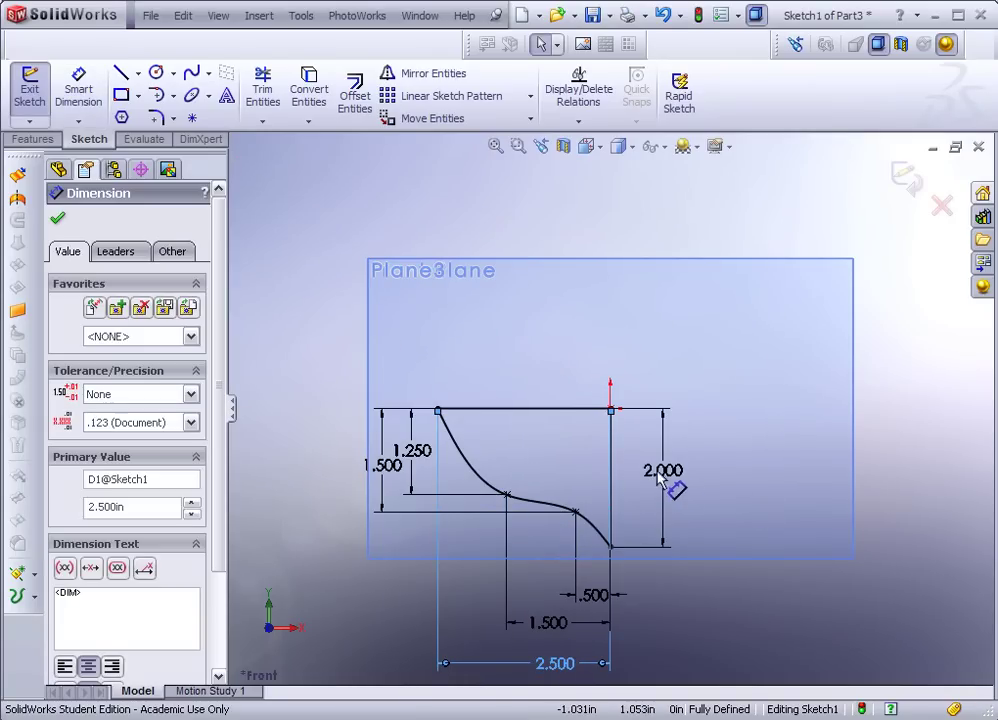
pyautogui.moveTo(665, 468); pyautogui.dragTo(333, 480)
pyautogui.click(778, 622)
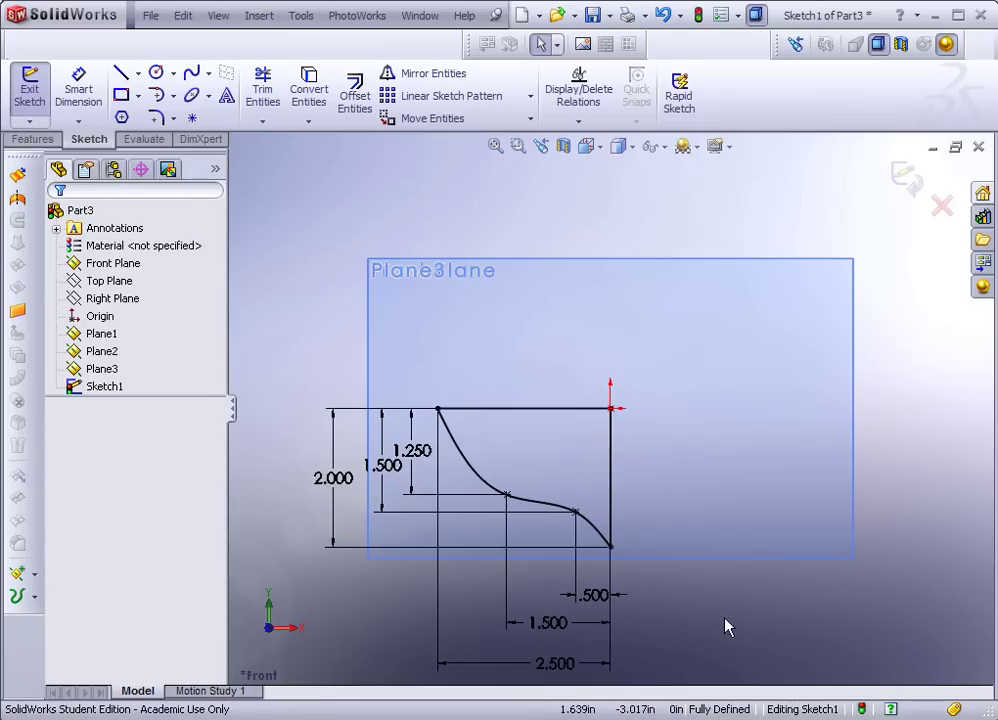
pyautogui.moveTo(325, 487); pyautogui.dragTo(296, 484)
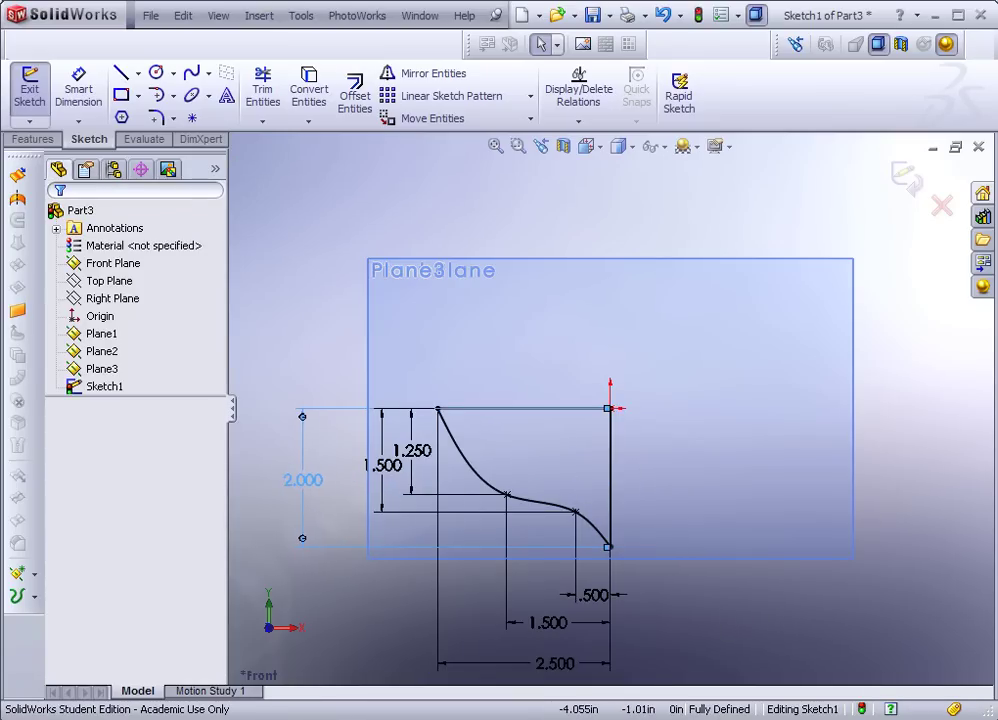
pyautogui.moveTo(384, 466); pyautogui.dragTo(358, 470)
pyautogui.click(340, 327)
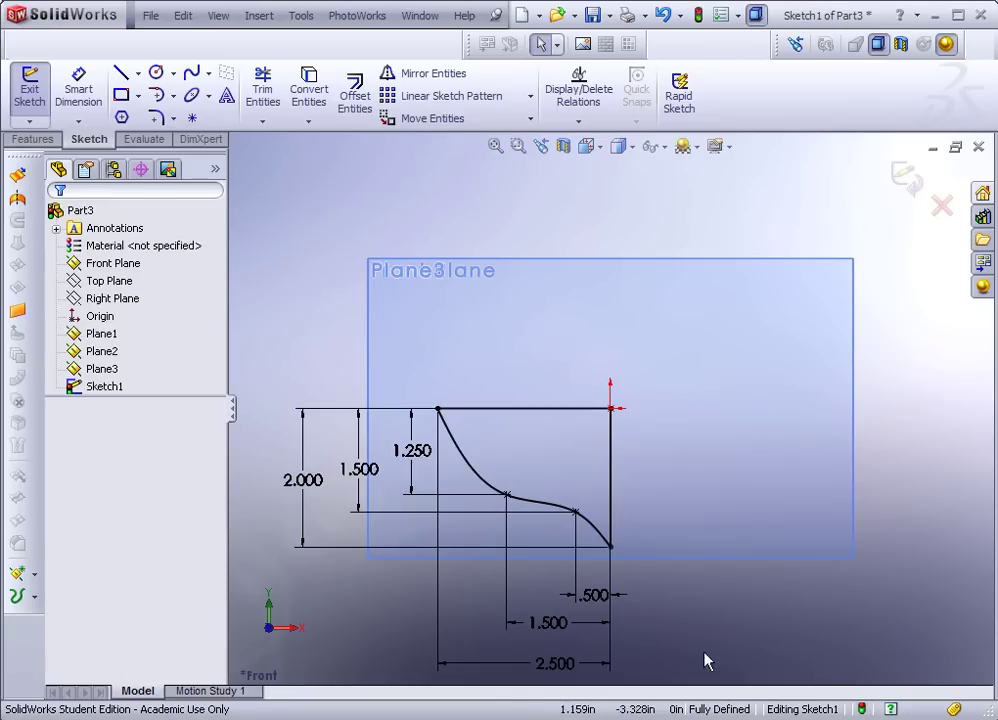
pyautogui.press('z')
pyautogui.scroll(-2, 675, 639)
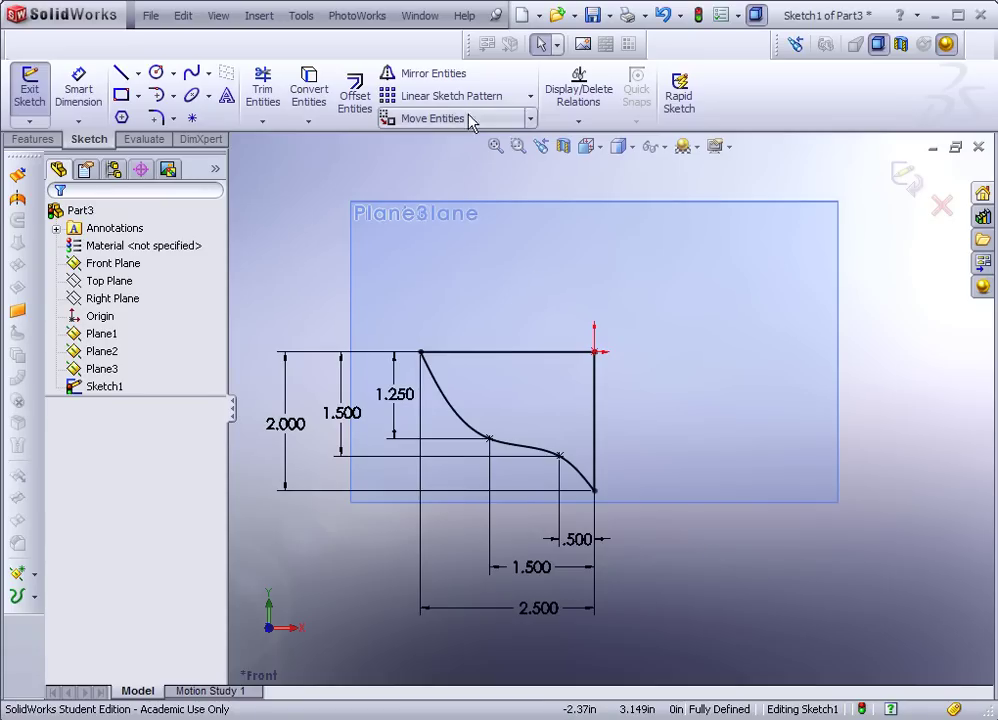
# Step: Rebuild, then reopen Sketch1 to confirm its spline profile is fully dimensioned
pyautogui.click(699, 17)
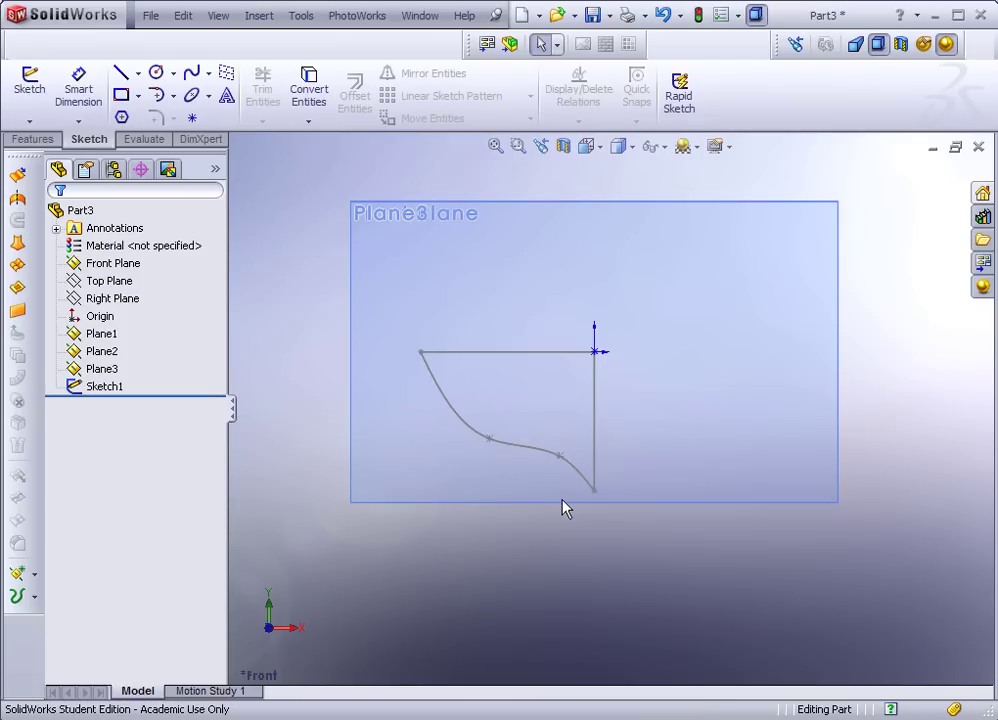
pyautogui.click(520, 449)
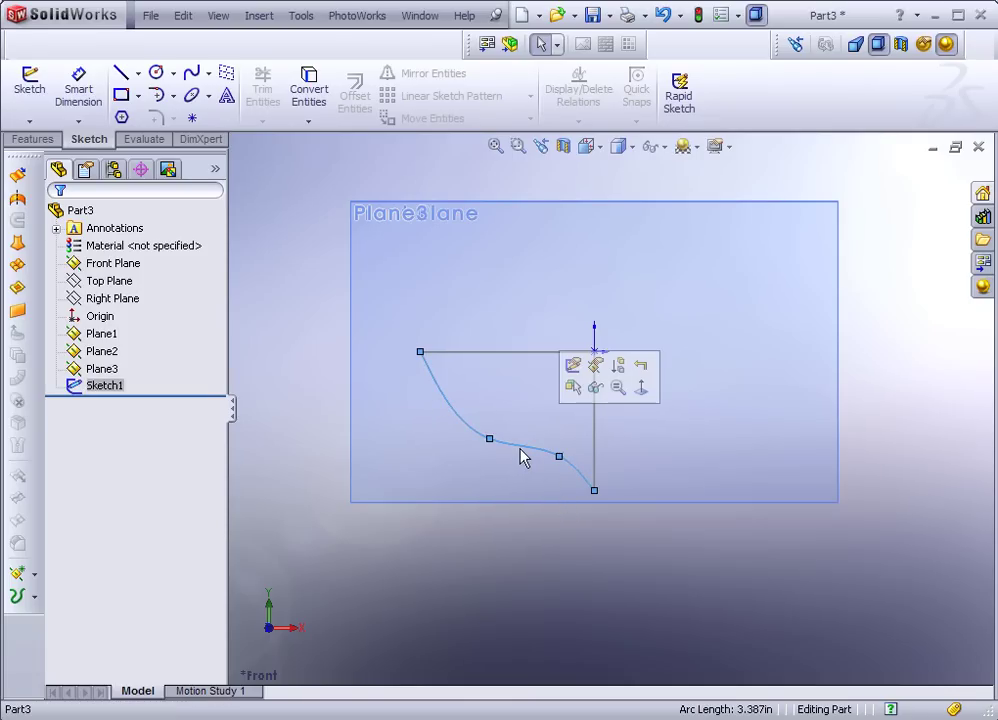
pyautogui.click(573, 368)
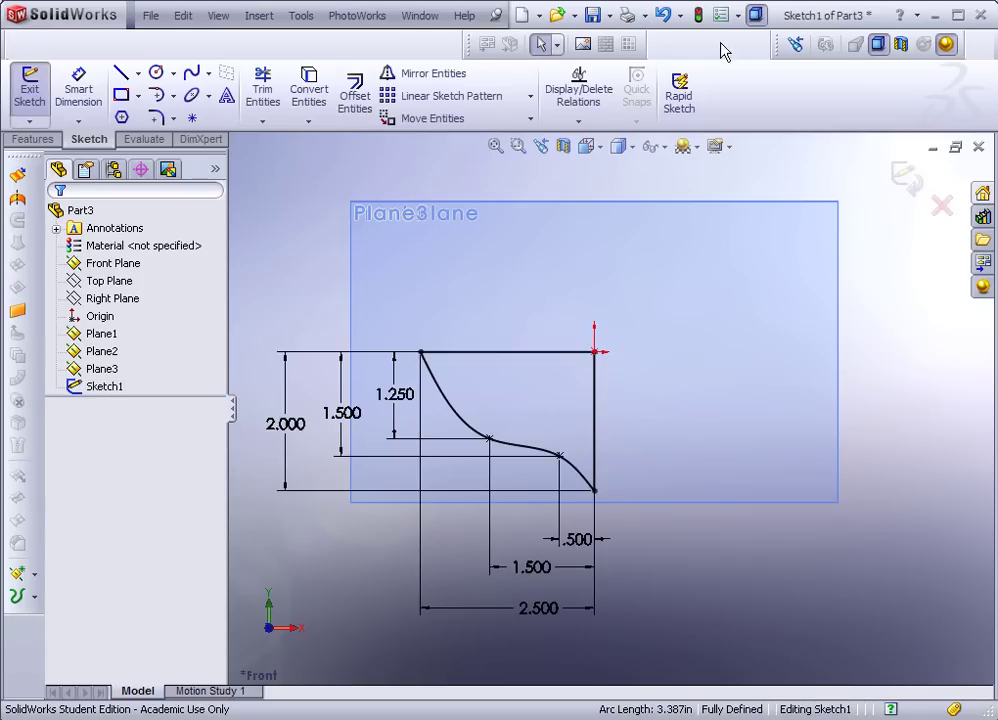
pyautogui.click(696, 15)
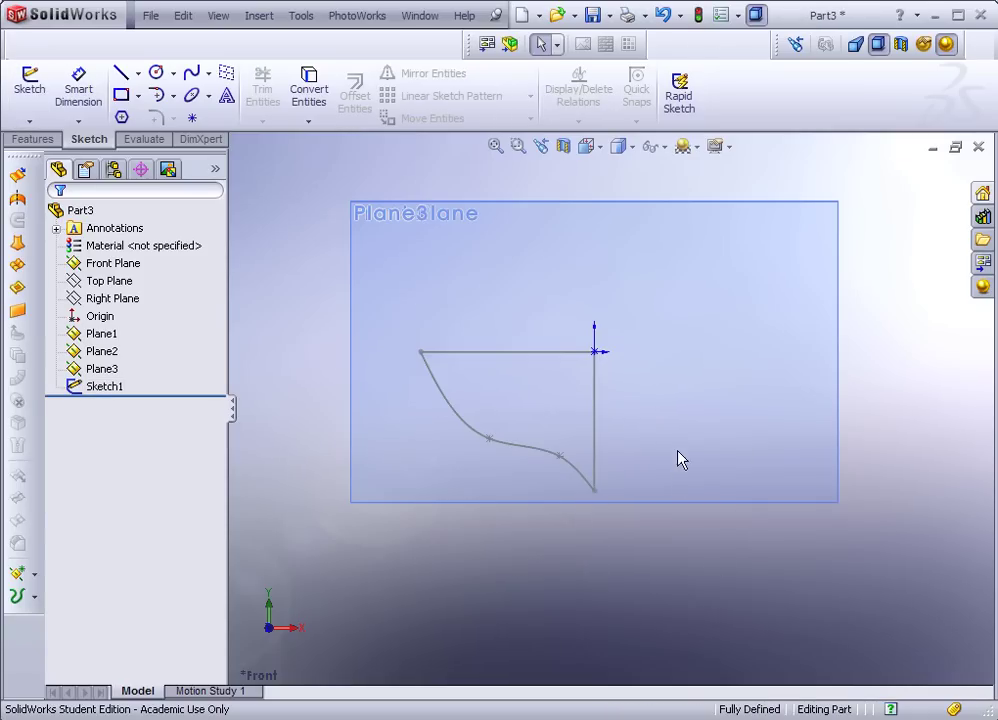
# Step: Orbit to an oblique view showing Sketch1 beside Plane1, Plane2 and Plane3
pyautogui.moveTo(659, 450)
pyautogui.mouseDown(button='middle')
pyautogui.moveTo(624, 472)
pyautogui.moveTo(612, 514)
pyautogui.mouseUp(button='middle')
pyautogui.scroll(-6, 612, 514)
pyautogui.scroll(2, 620, 362)
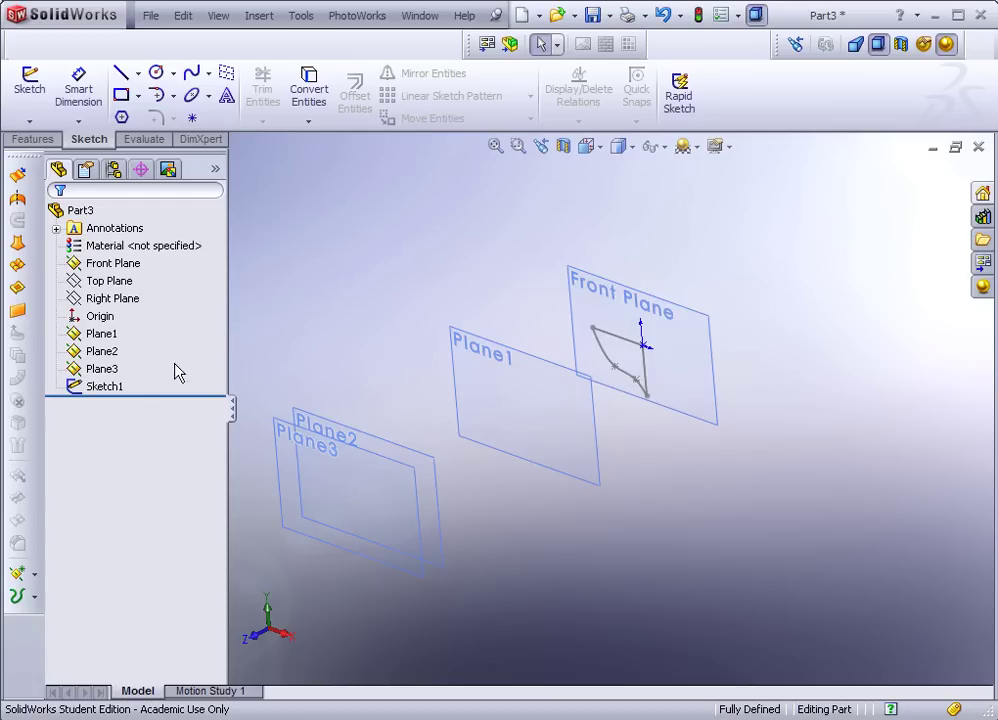
# Step: Copy the Sketch1 spline profile and paste it onto Plane1, creating Sketch2
pyautogui.click(104, 388)
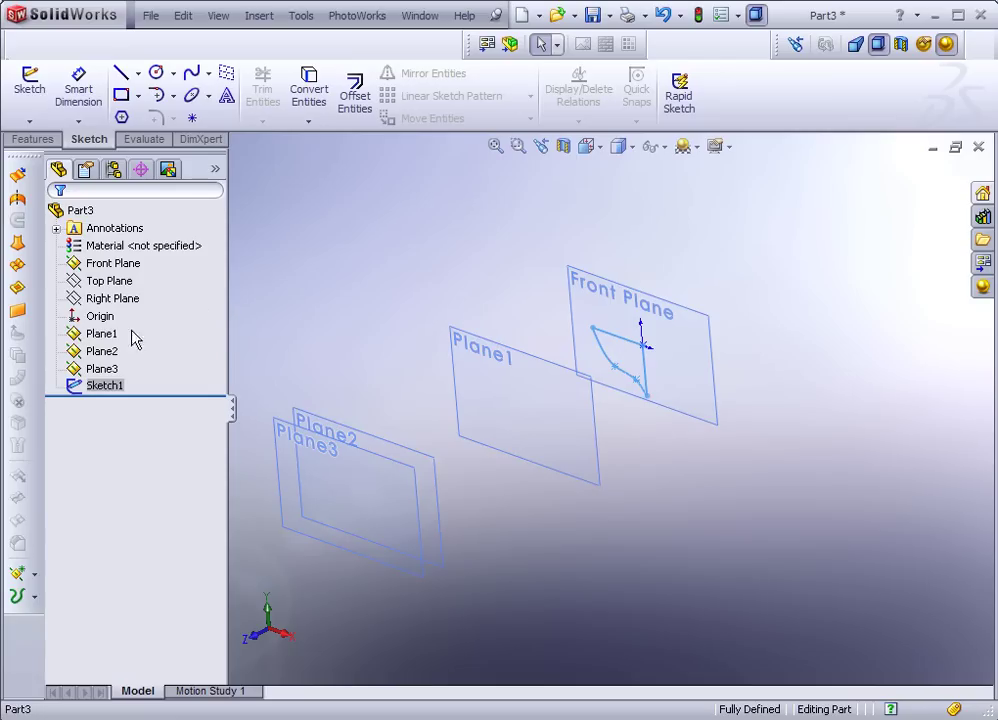
pyautogui.rightClick(107, 390)
pyautogui.press('Escape')
pyautogui.click(151, 20)
pyautogui.click(150, 16)
pyautogui.click(180, 18)
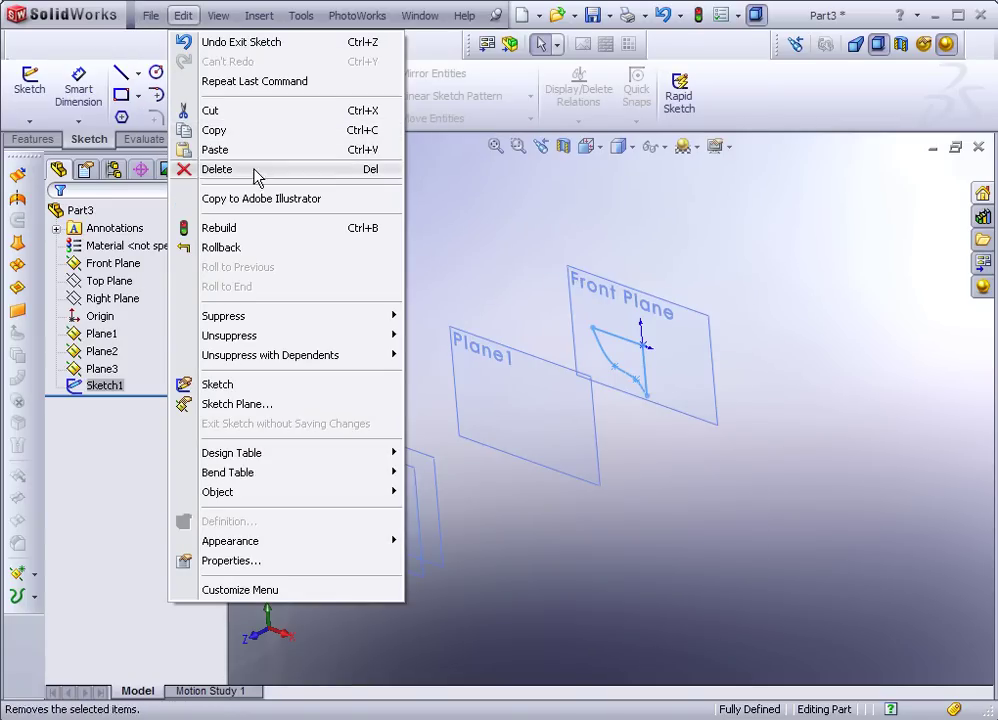
pyautogui.click(480, 228)
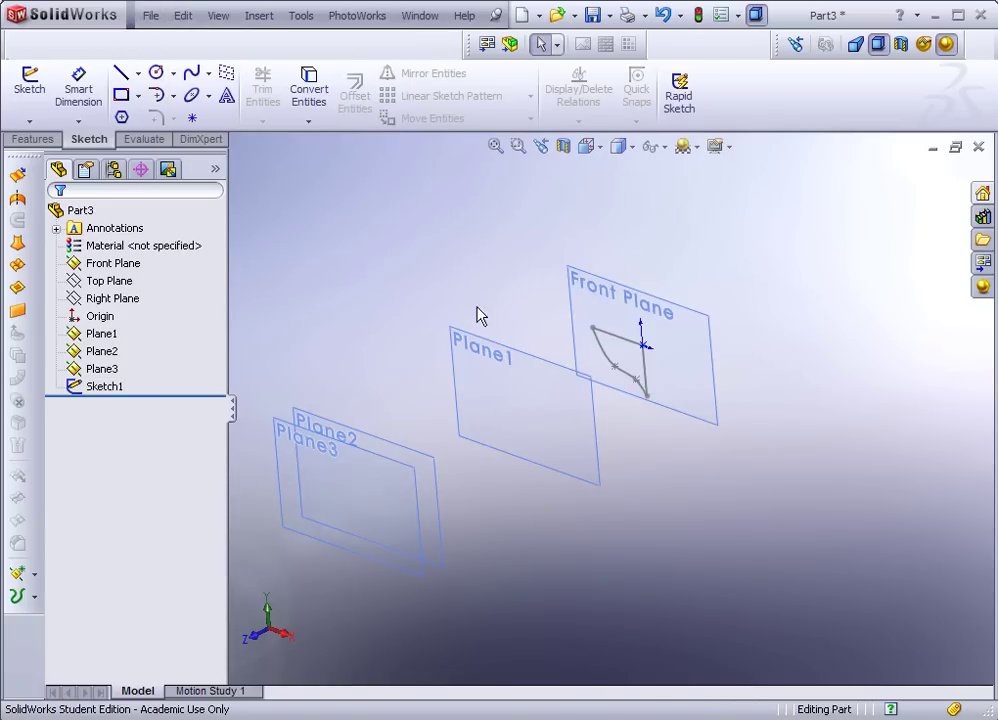
pyautogui.click(491, 335)
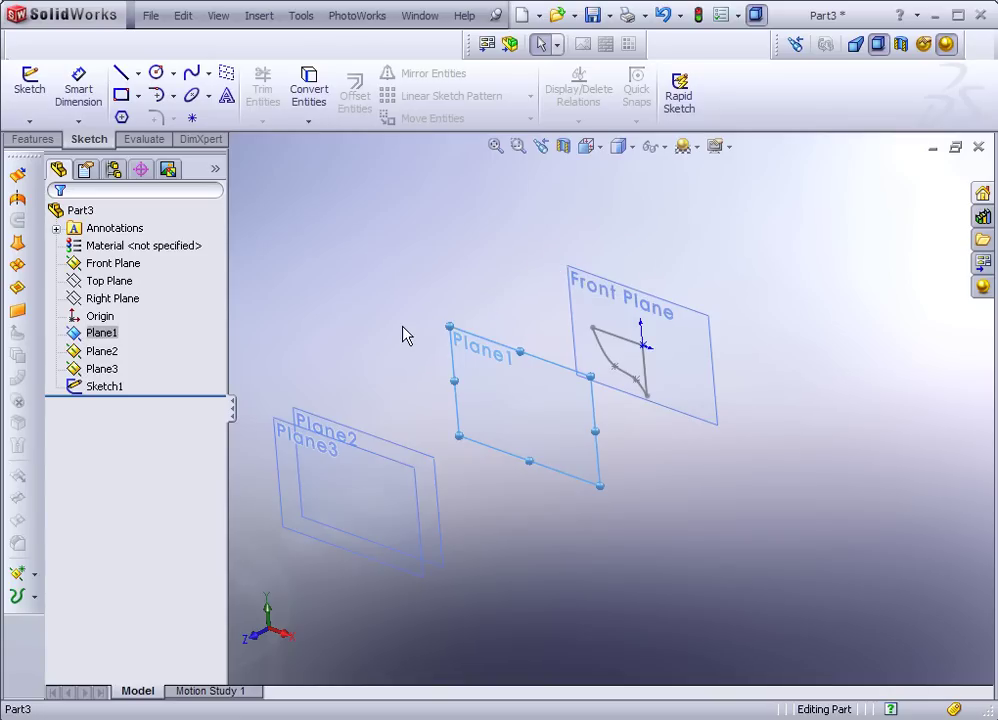
pyautogui.hotkey('ctrl', 'v')
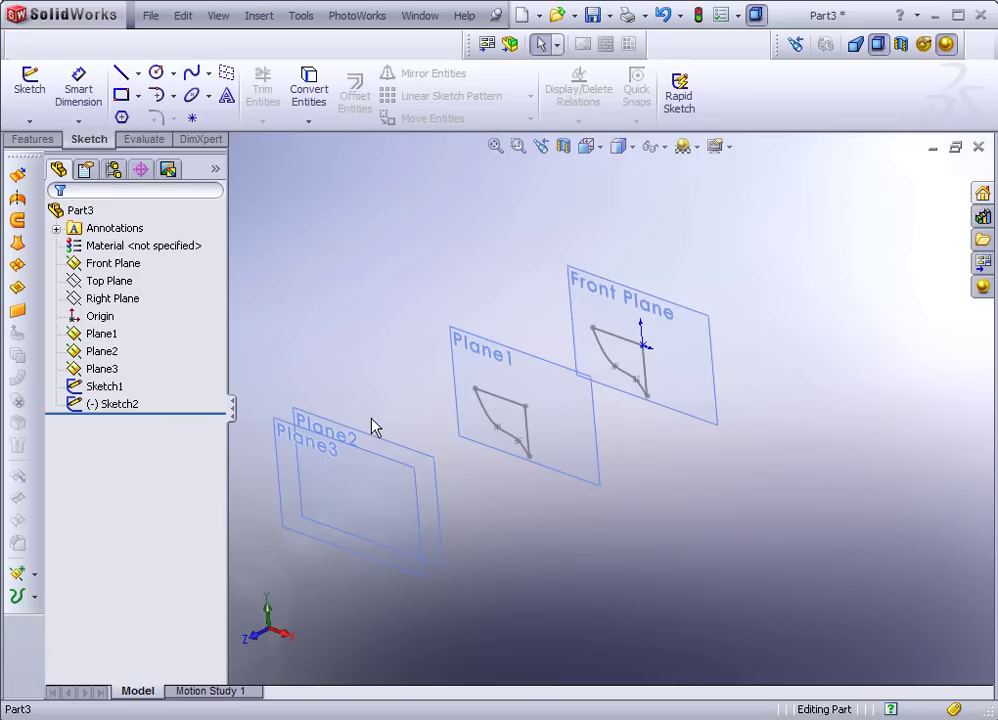
# Step: Edit Sketch2 and make its top-right corner coincident with the sketch origin
pyautogui.scroll(5, 486, 452)
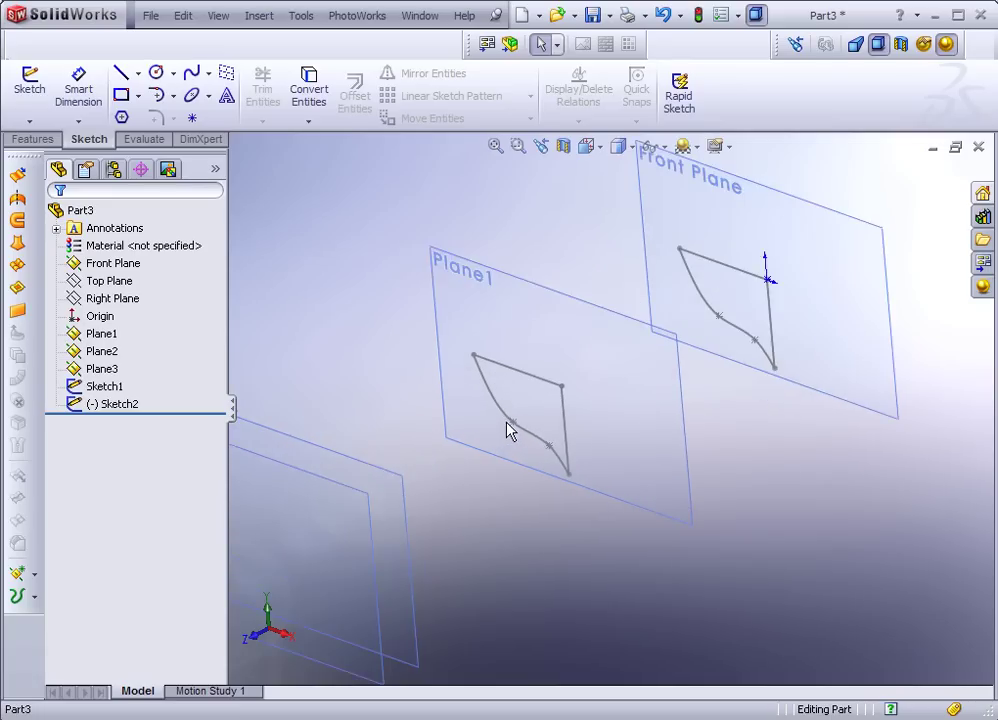
pyautogui.click(496, 392)
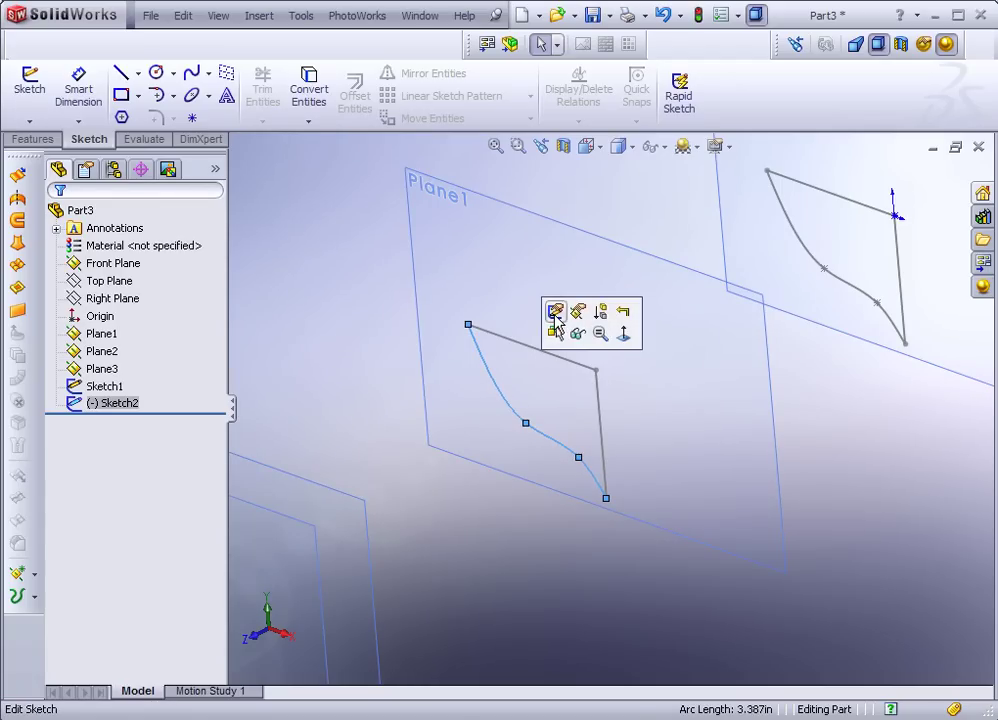
pyautogui.click(556, 316)
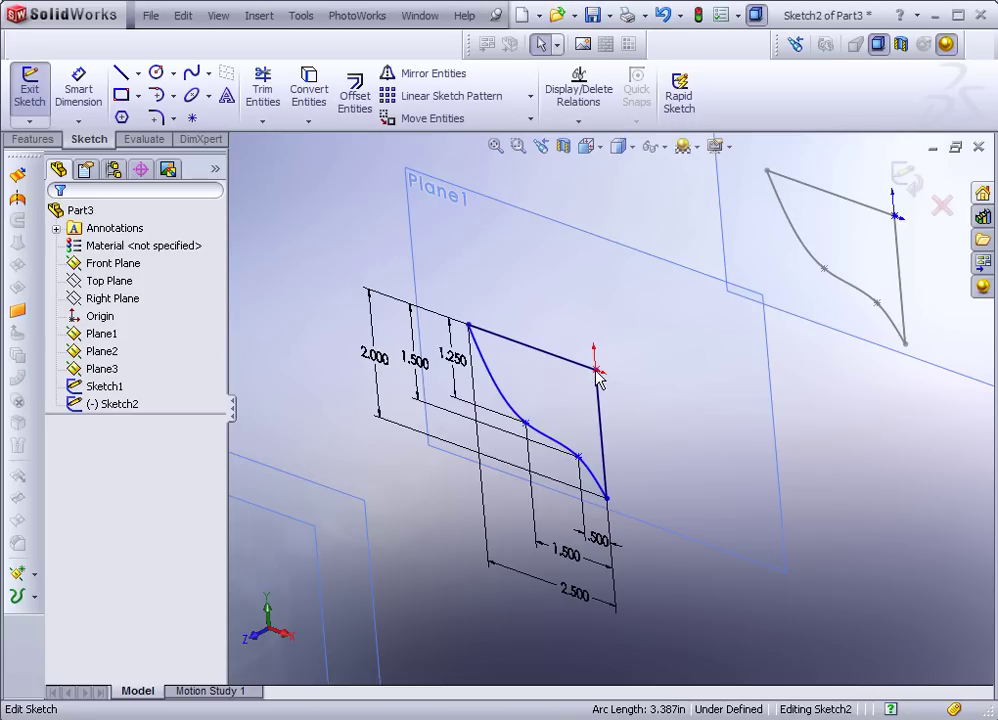
pyautogui.moveTo(598, 374)
pyautogui.mouseDown()
pyautogui.moveTo(575, 392)
pyautogui.moveTo(430, 439)
pyautogui.moveTo(508, 421)
pyautogui.moveTo(555, 387)
pyautogui.moveTo(601, 383)
pyautogui.moveTo(596, 373)
pyautogui.mouseUp()
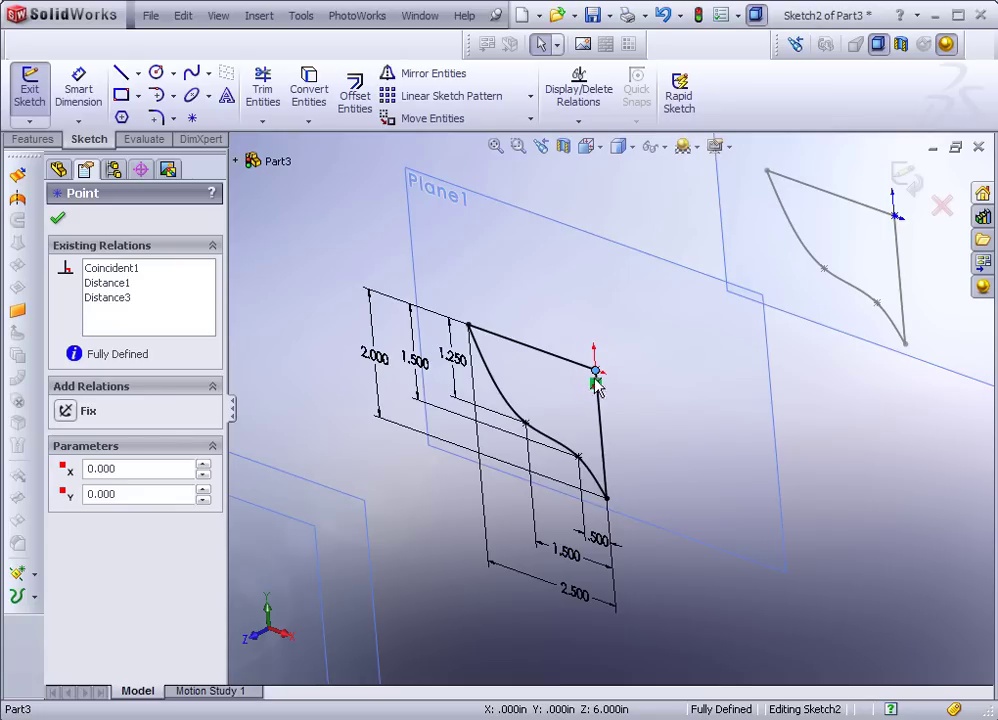
pyautogui.click(620, 400)
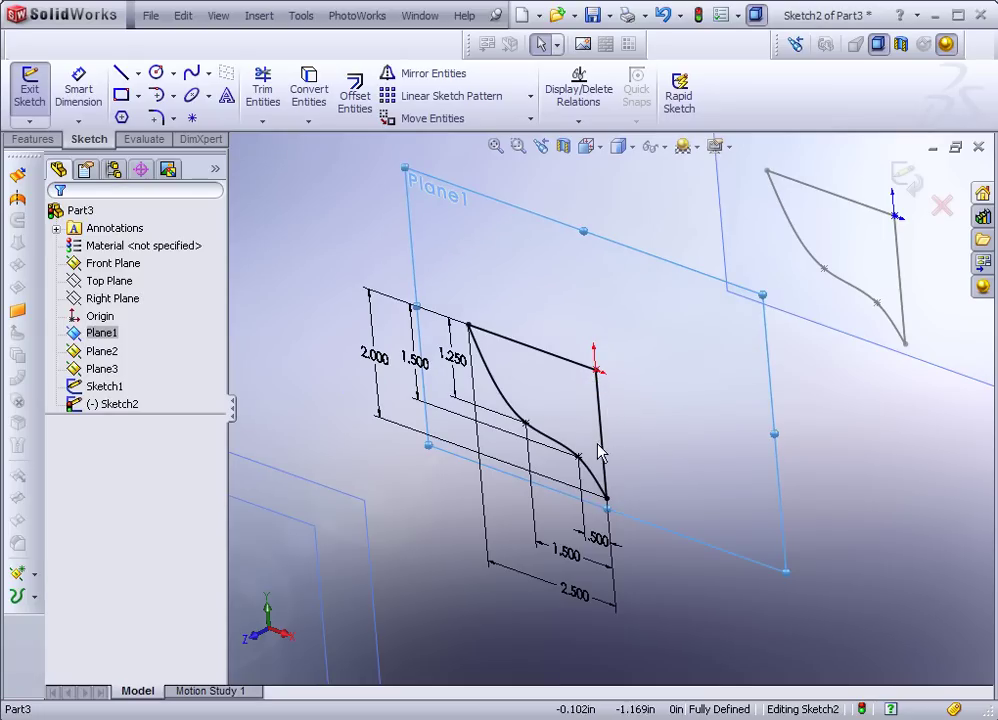
pyautogui.hotkey('alt', 'Tab')
pyautogui.scroll(-8, 508, 600)
pyautogui.scroll(-3, 508, 600)
pyautogui.scroll(-1, 379, 290)
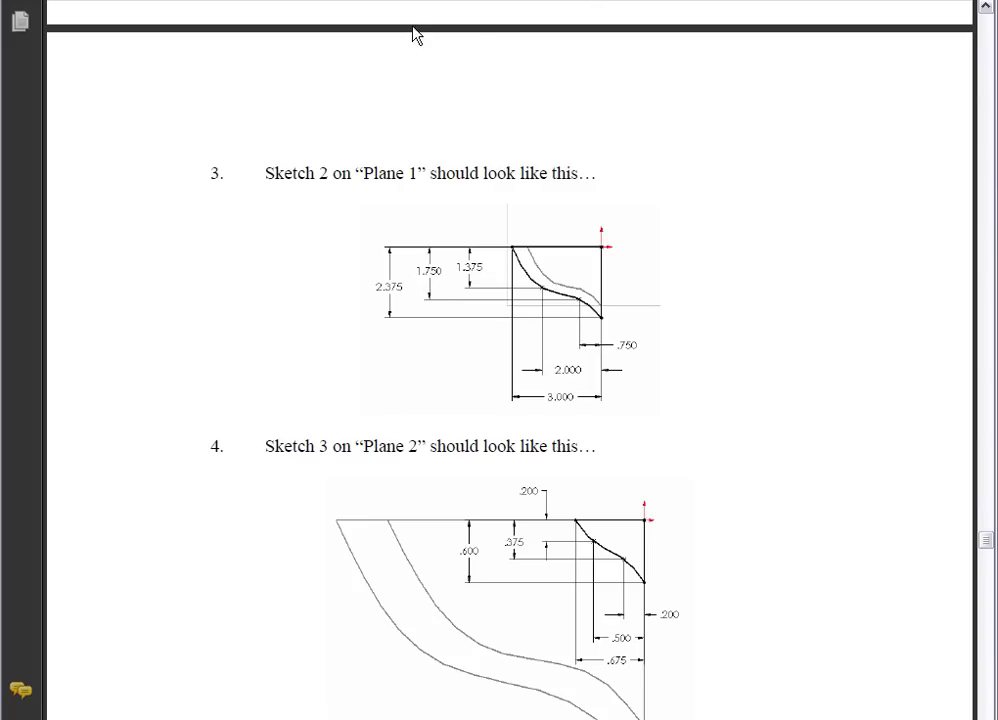
pyautogui.press('Escape')
pyautogui.click(947, 40)
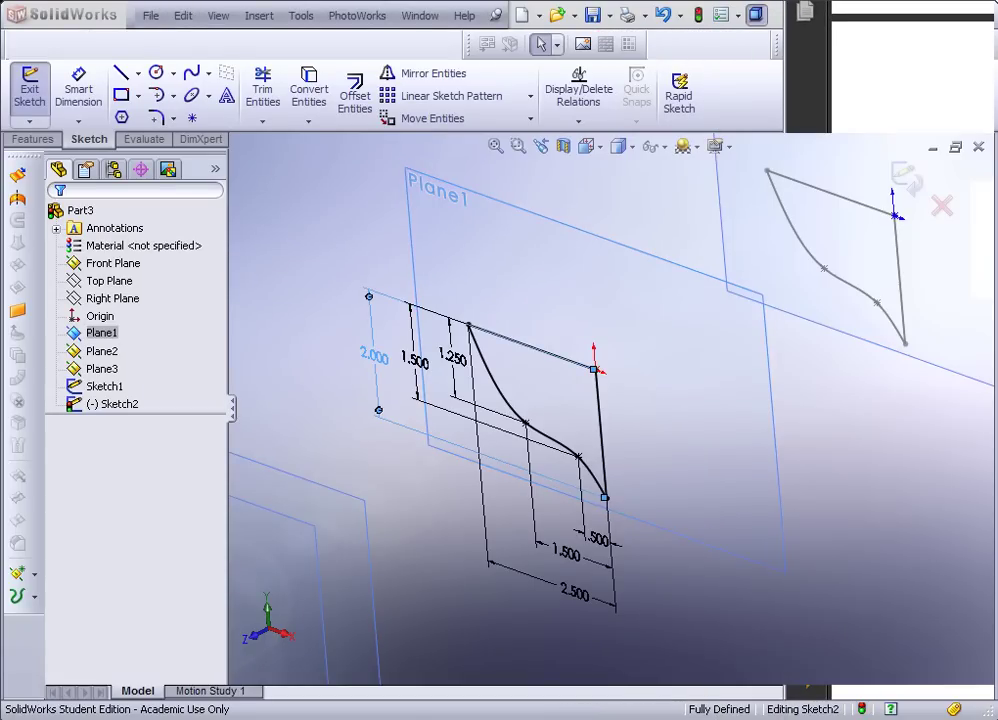
# Step: Change Sketch2's vertical dimensions to 2.375, 1.750 and 1.375
pyautogui.click(371, 357)
pyautogui.doubleClick(372, 360)
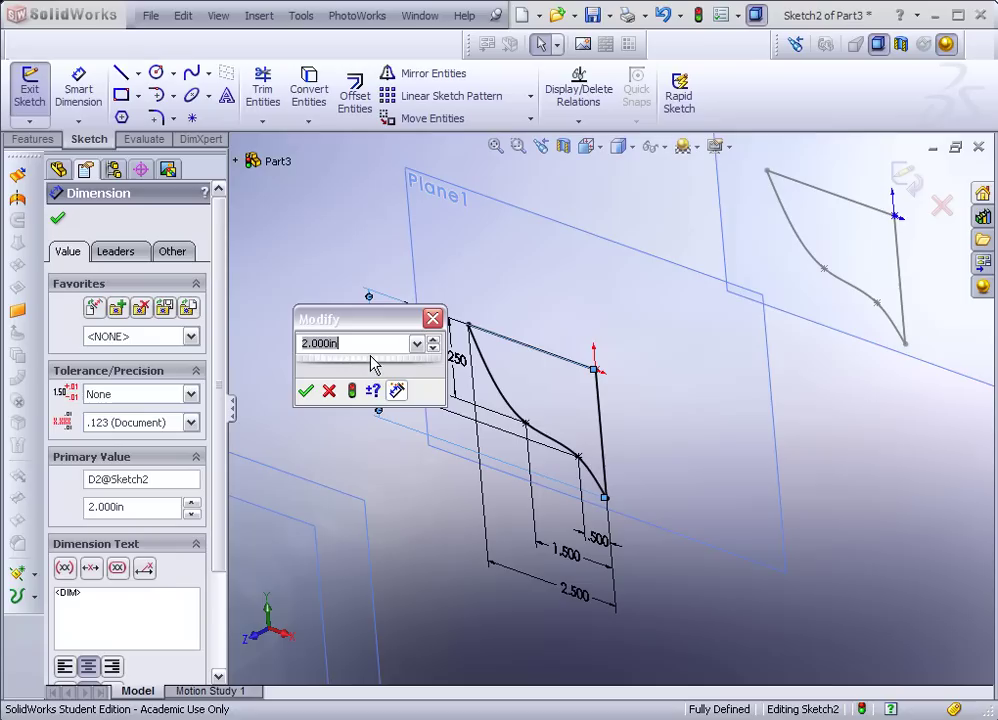
pyautogui.write('2.375')
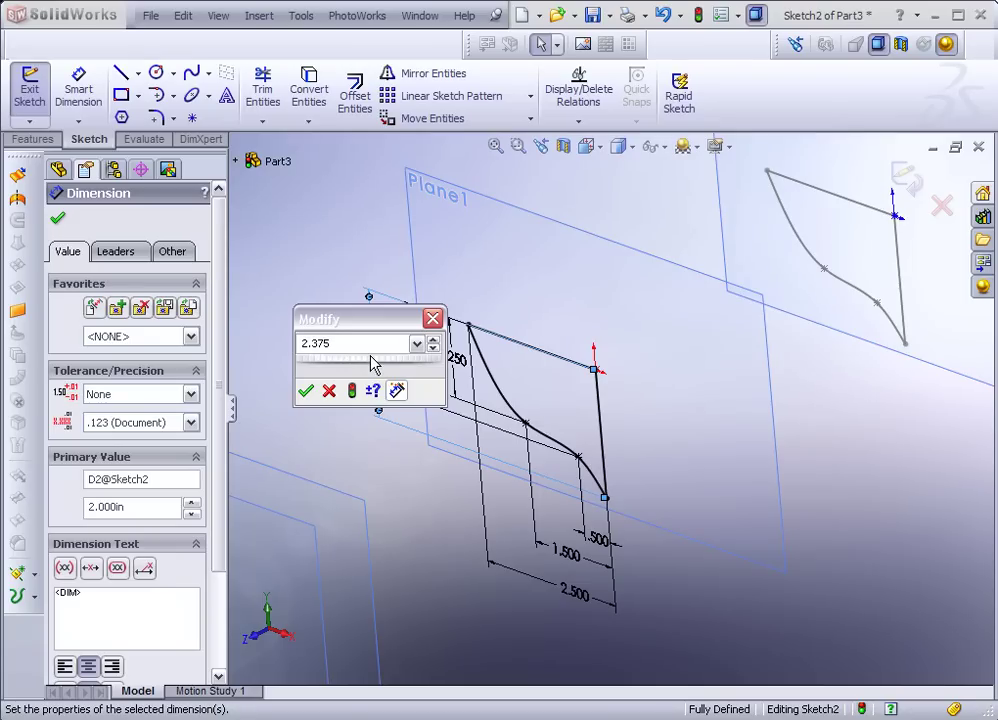
pyautogui.press('Return')
pyautogui.doubleClick(414, 362)
pyautogui.write('1.')
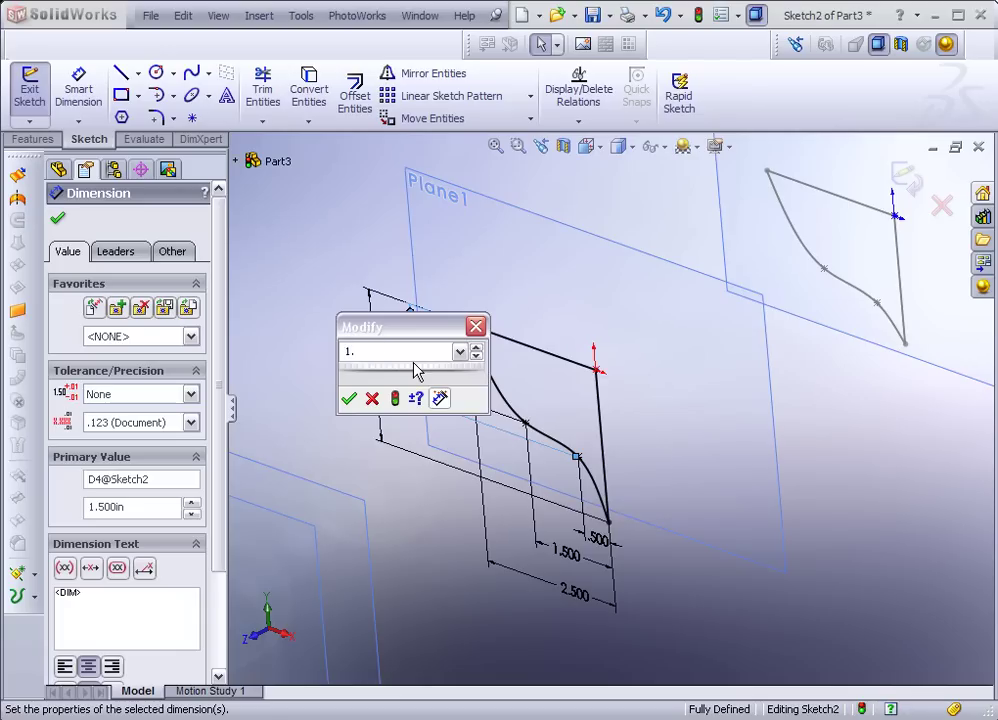
pyautogui.write('75')
pyautogui.press('Return')
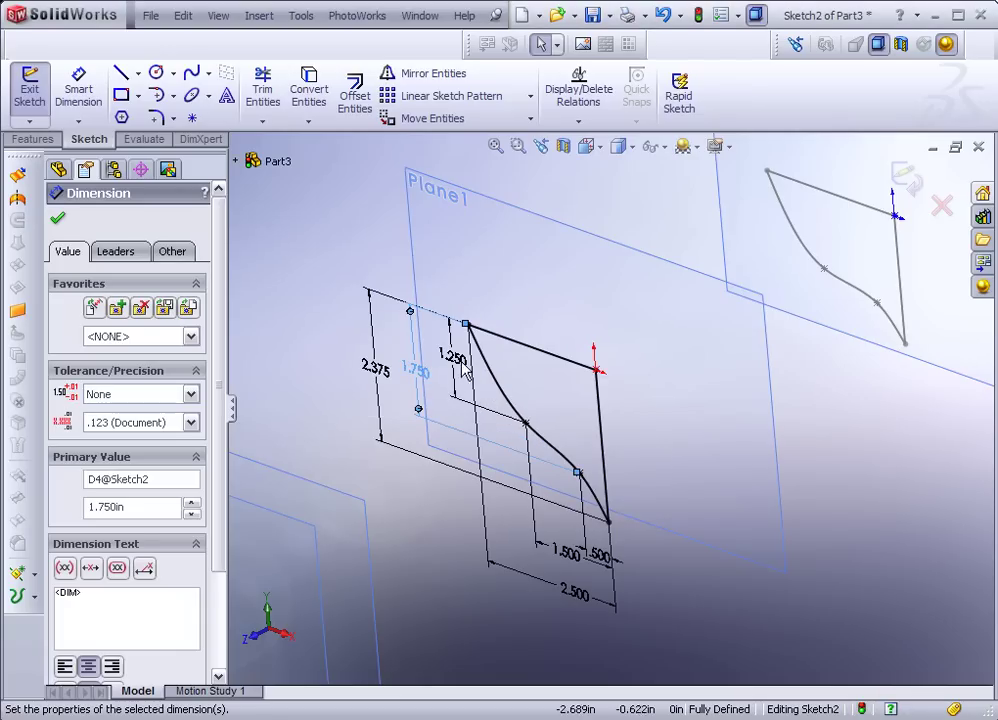
pyautogui.doubleClick(452, 357)
pyautogui.write('1.375')
pyautogui.press('Return')
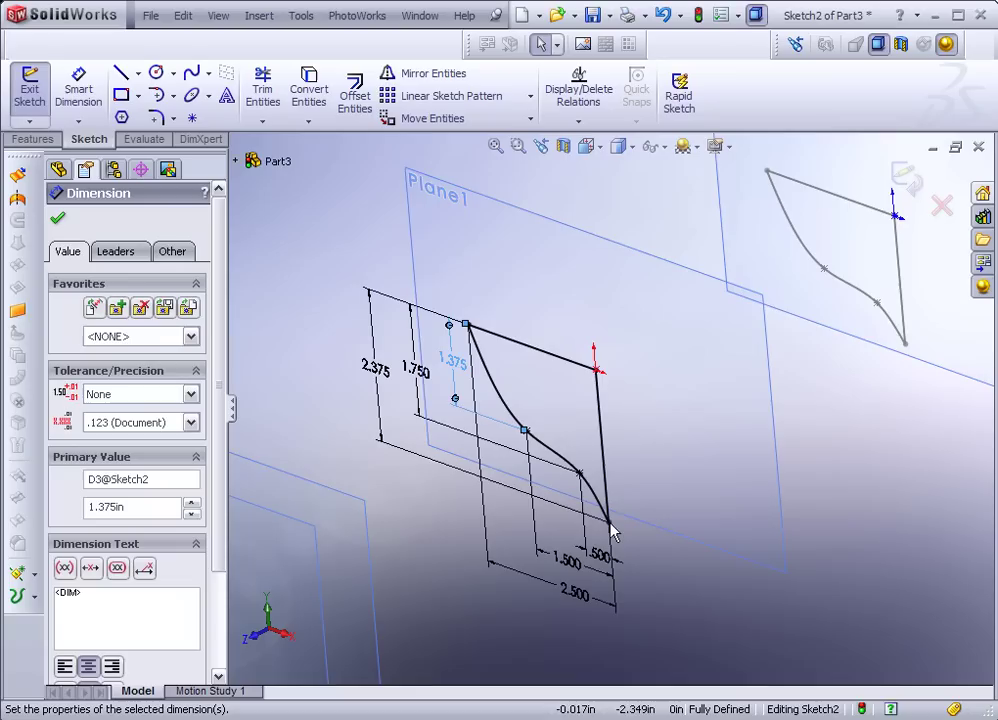
# Step: Change Sketch2's horizontal dimensions to 3.000, 2.000 and 0.750
pyautogui.doubleClick(574, 593)
pyautogui.write('3')
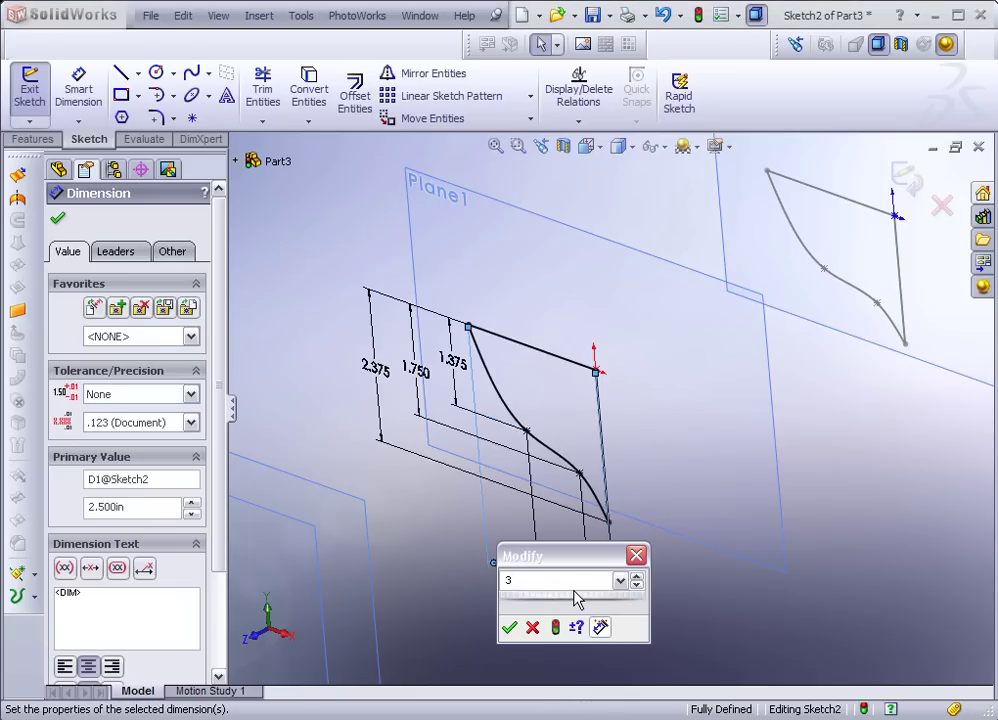
pyautogui.press('Return')
pyautogui.doubleClick(567, 561)
pyautogui.write('2')
pyautogui.press('Return')
pyautogui.click(600, 557)
pyautogui.doubleClick(607, 560)
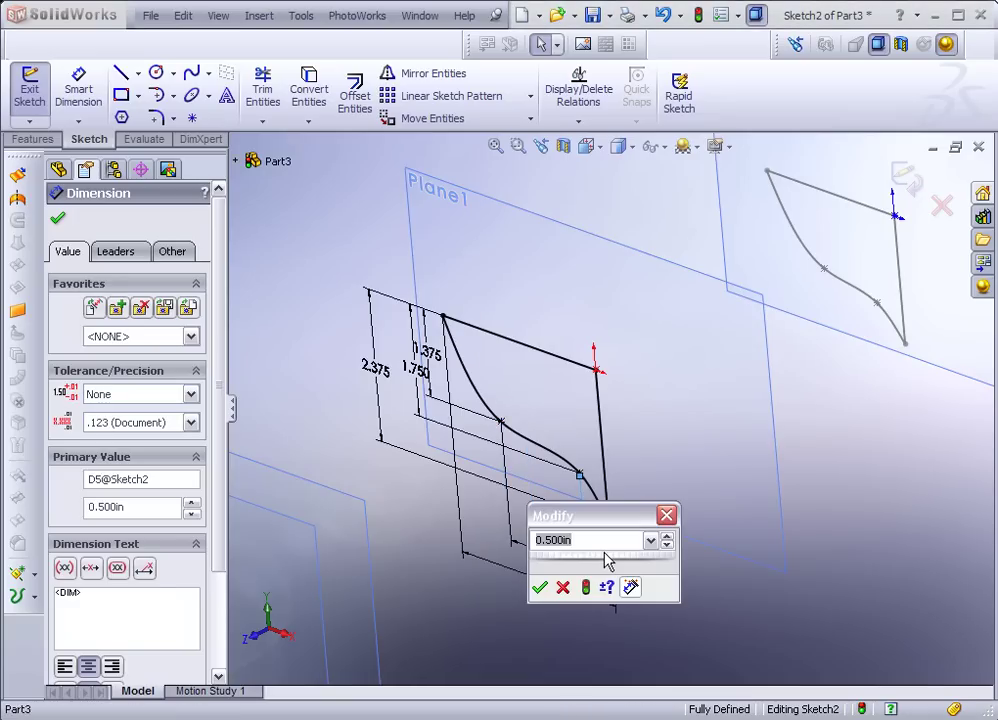
pyautogui.write('.75')
pyautogui.press('Return')
# Step: Exit and rebuild Sketch2, zoom to fit all planes, and select Plane2
pyautogui.click(708, 590)
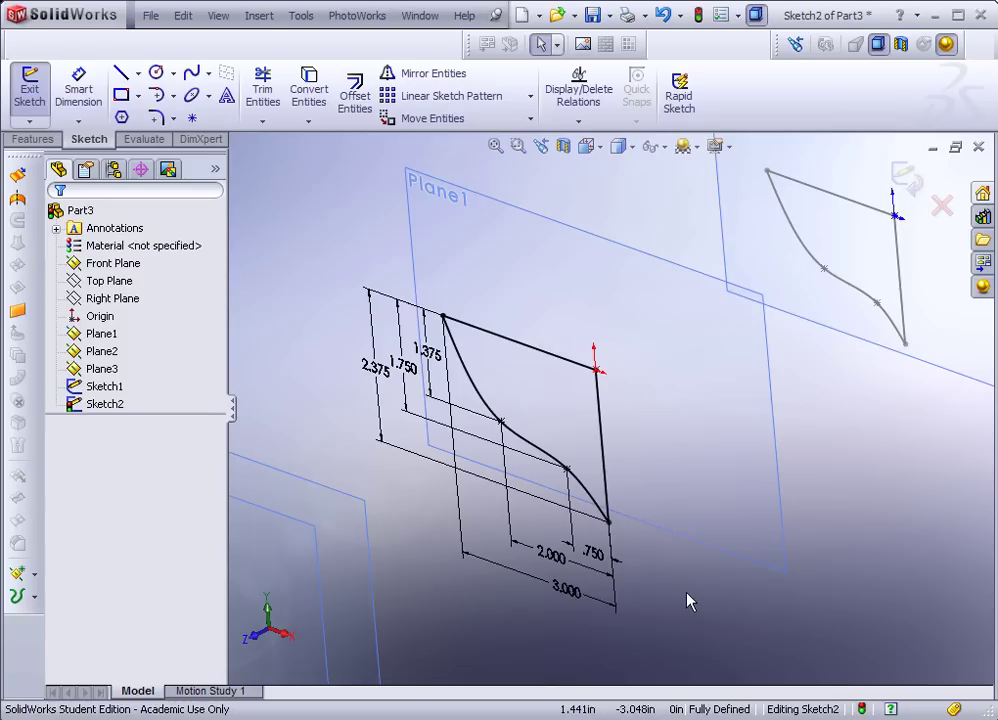
pyautogui.click(697, 16)
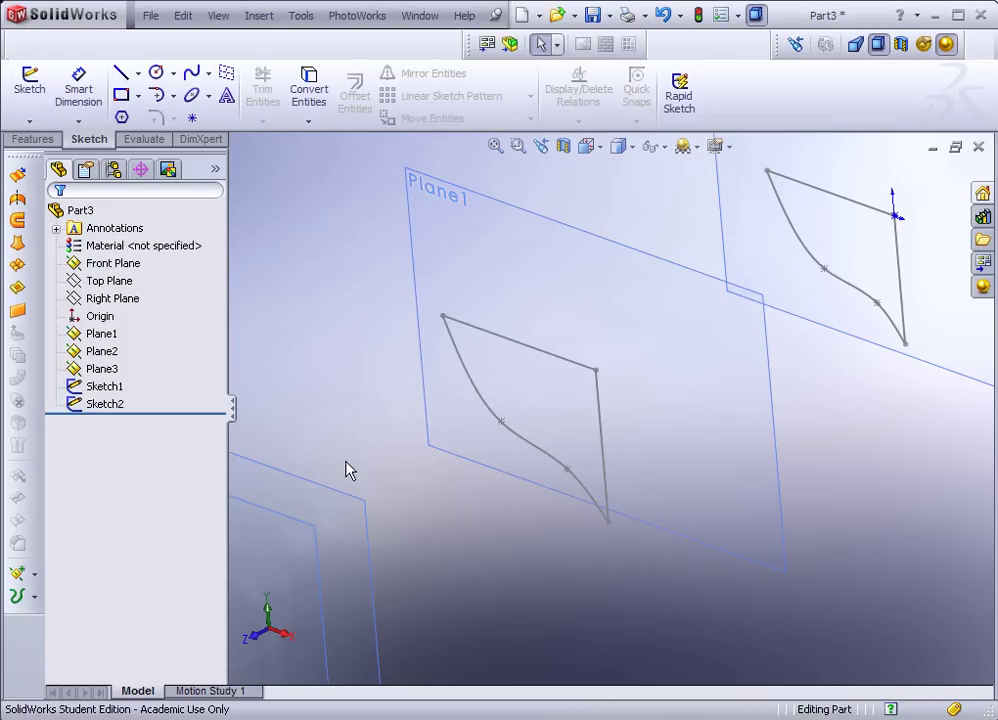
pyautogui.press('f')
pyautogui.click(366, 431)
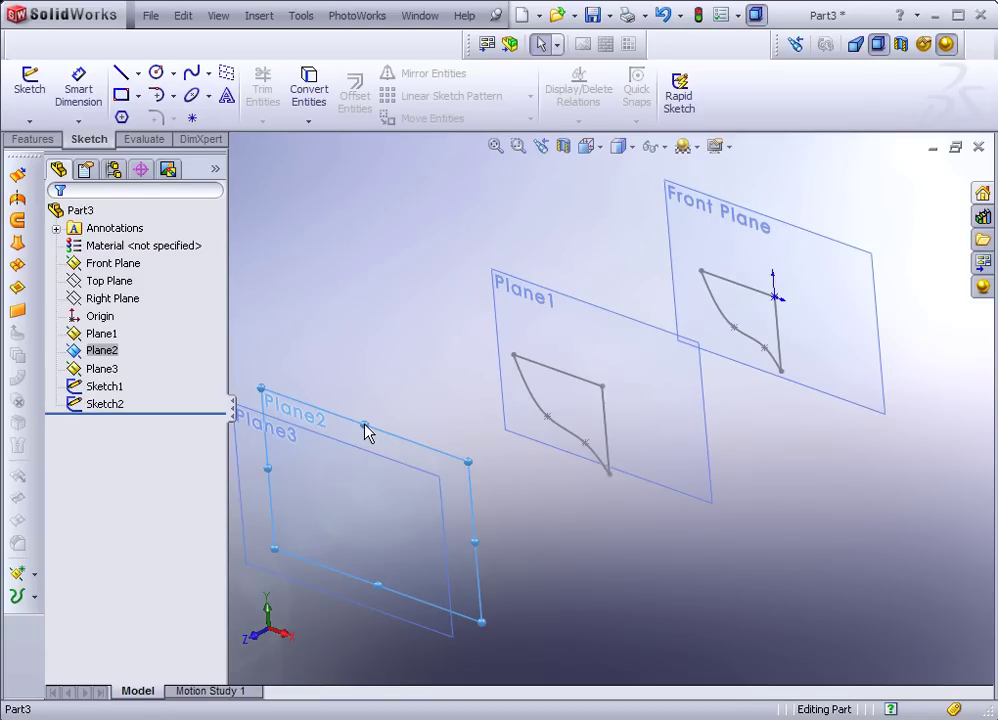
# Step: Paste the profile onto Plane2 as Sketch3 and make its top-right corner coincident with the origin
pyautogui.hotkey('ctrl', 'v')
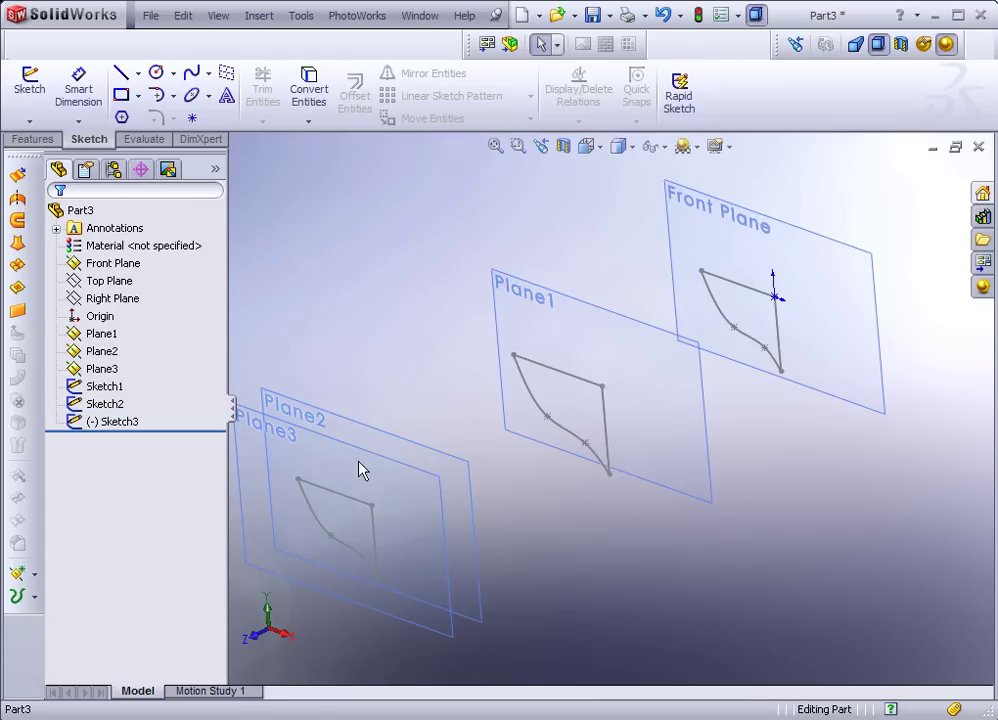
pyautogui.scroll(-5, 352, 503)
pyautogui.click(404, 458)
pyautogui.click(451, 368)
pyautogui.scroll(6, 455, 420)
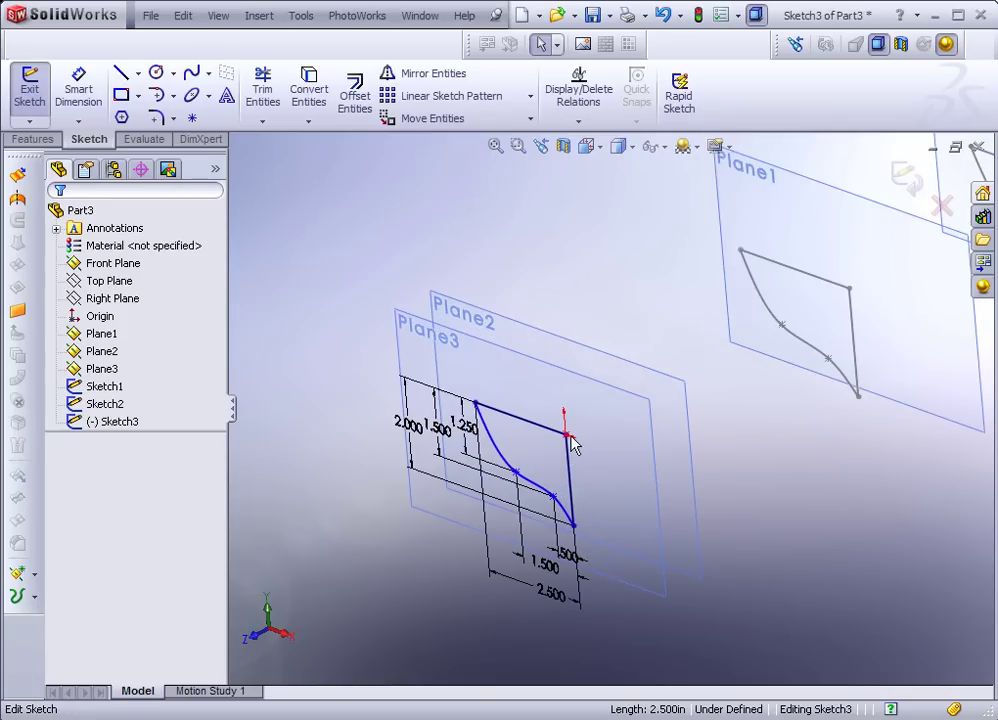
pyautogui.click(522, 459)
pyautogui.moveTo(521, 461)
pyautogui.mouseDown()
pyautogui.moveTo(366, 533)
pyautogui.moveTo(570, 457)
pyautogui.moveTo(567, 440)
pyautogui.mouseUp()
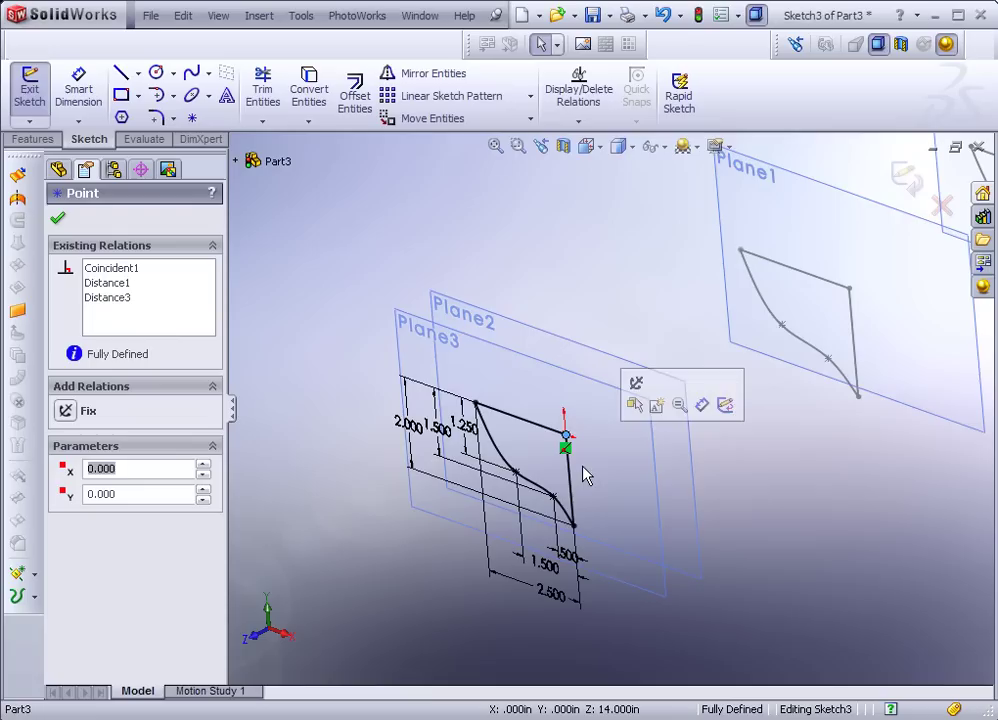
# Step: Set the first three Sketch3 dimensions to 0.200, 0.375 and 0.600
pyautogui.click(464, 425)
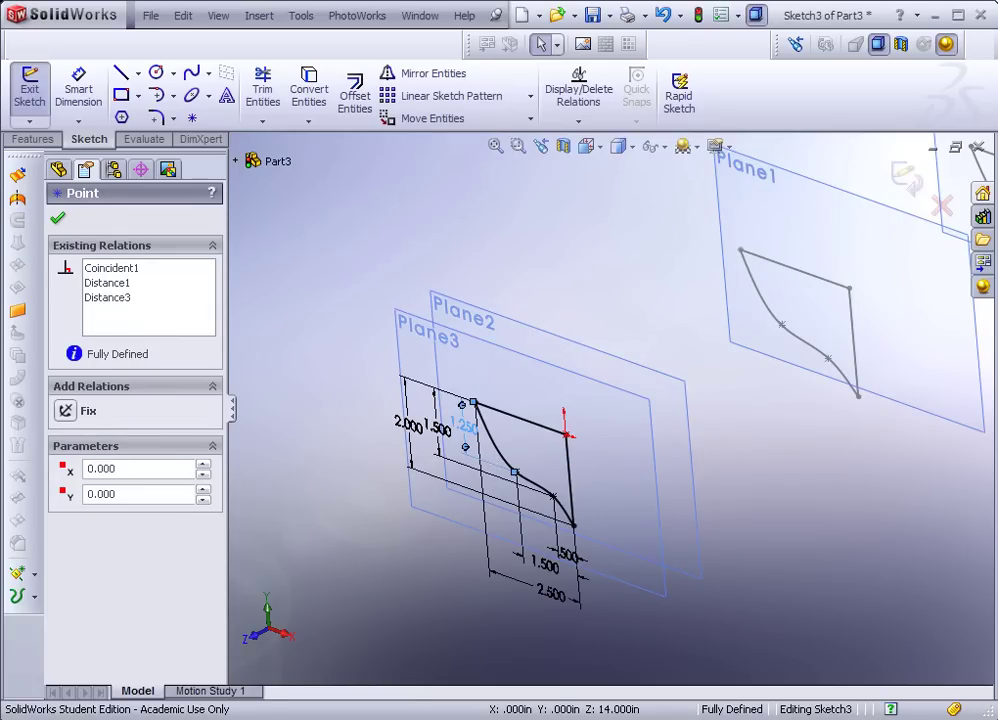
pyautogui.click(468, 428)
pyautogui.doubleClick(469, 428)
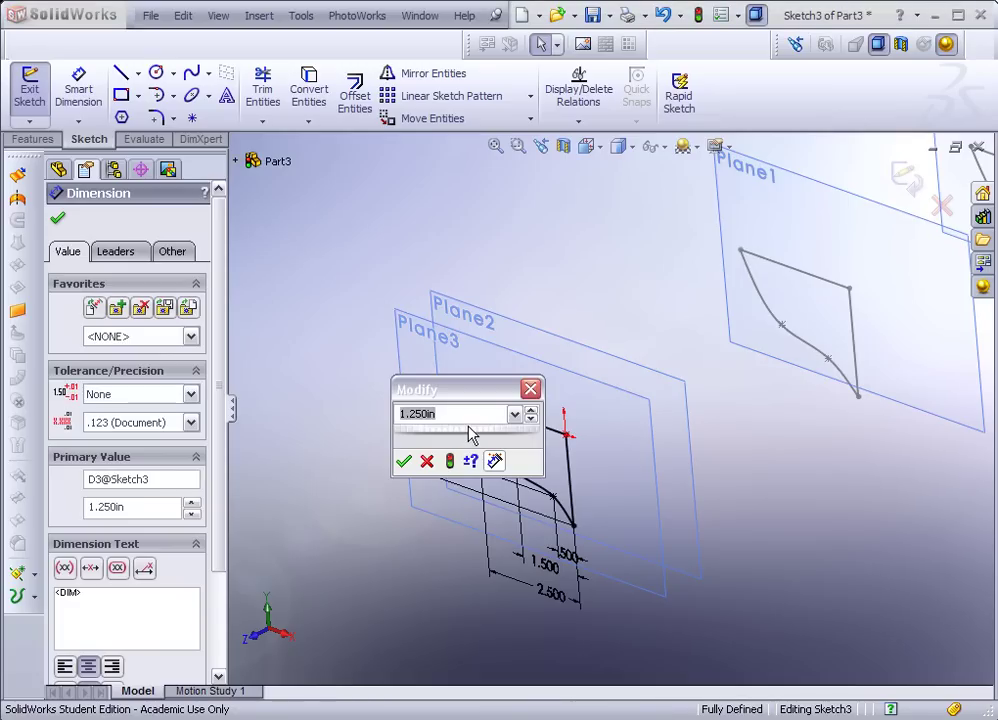
pyautogui.write('.2')
pyautogui.press('Return')
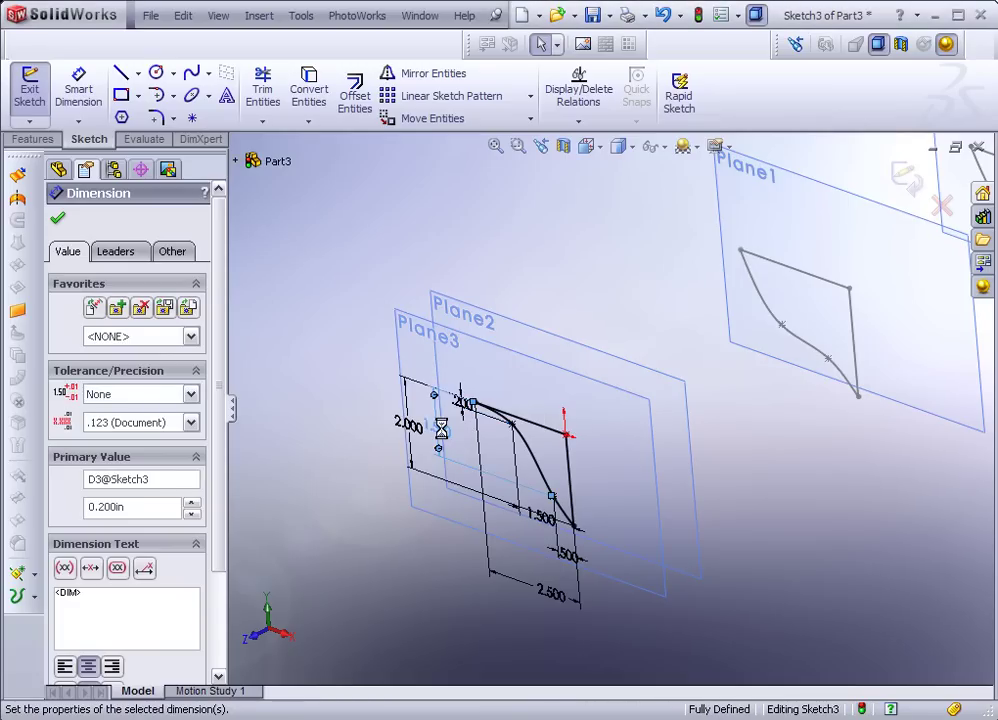
pyautogui.doubleClick(444, 431)
pyautogui.write('3')
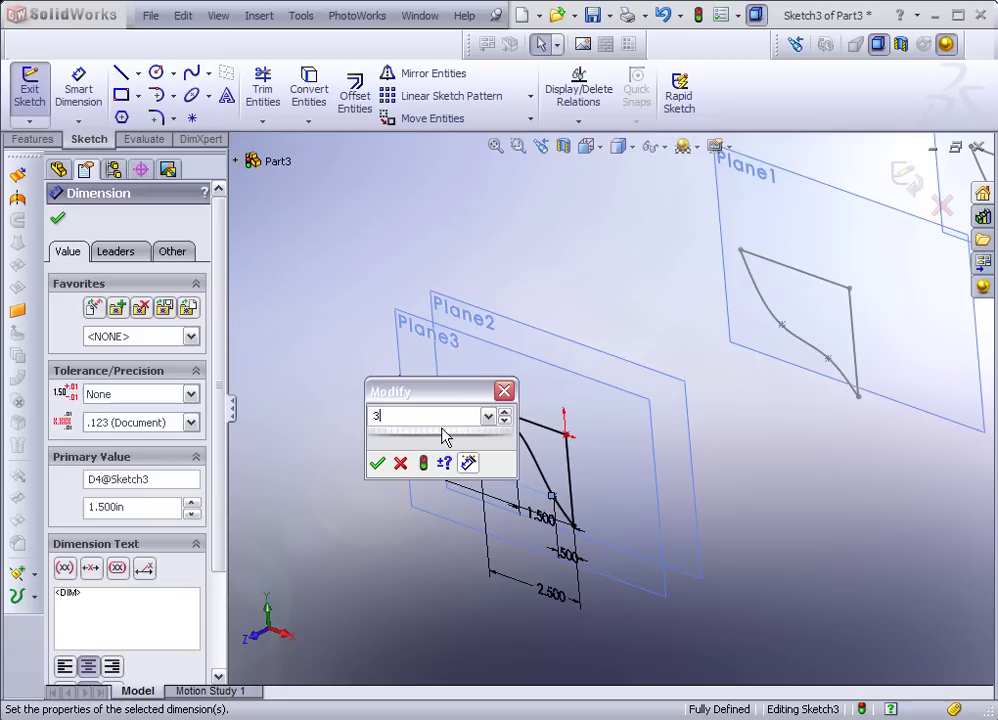
pyautogui.write('376')
pyautogui.press('BackSpace')
pyautogui.press('BackSpace')
pyautogui.press('BackSpace')
pyautogui.press('BackSpace')
pyautogui.write('3')
pyautogui.press('BackSpace')
pyautogui.write('.375')
pyautogui.press('Return')
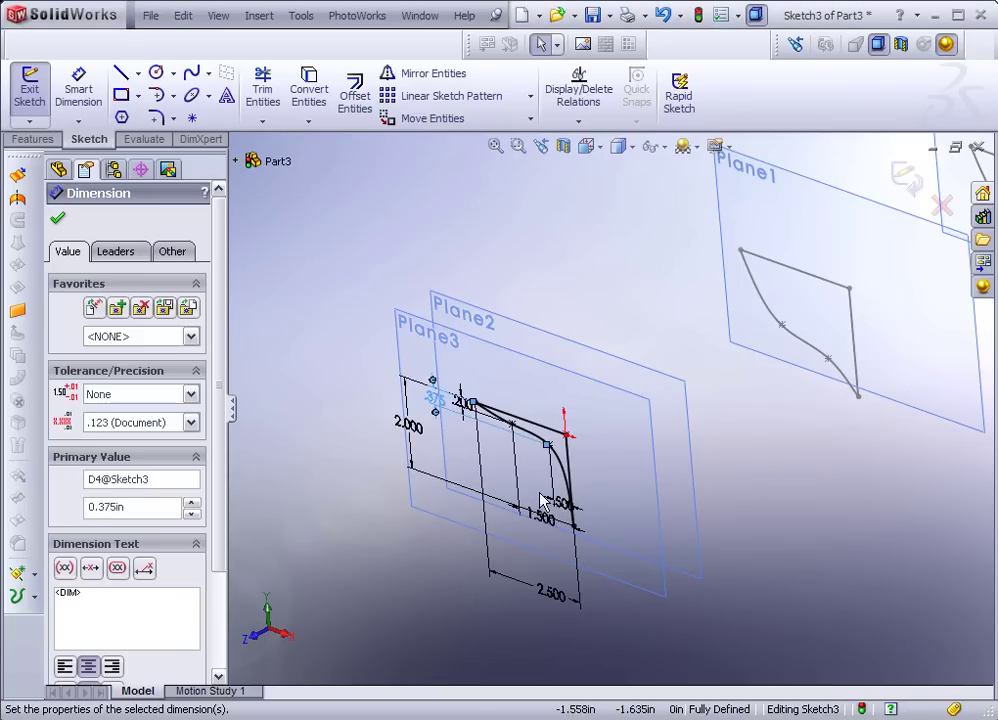
pyautogui.doubleClick(410, 430)
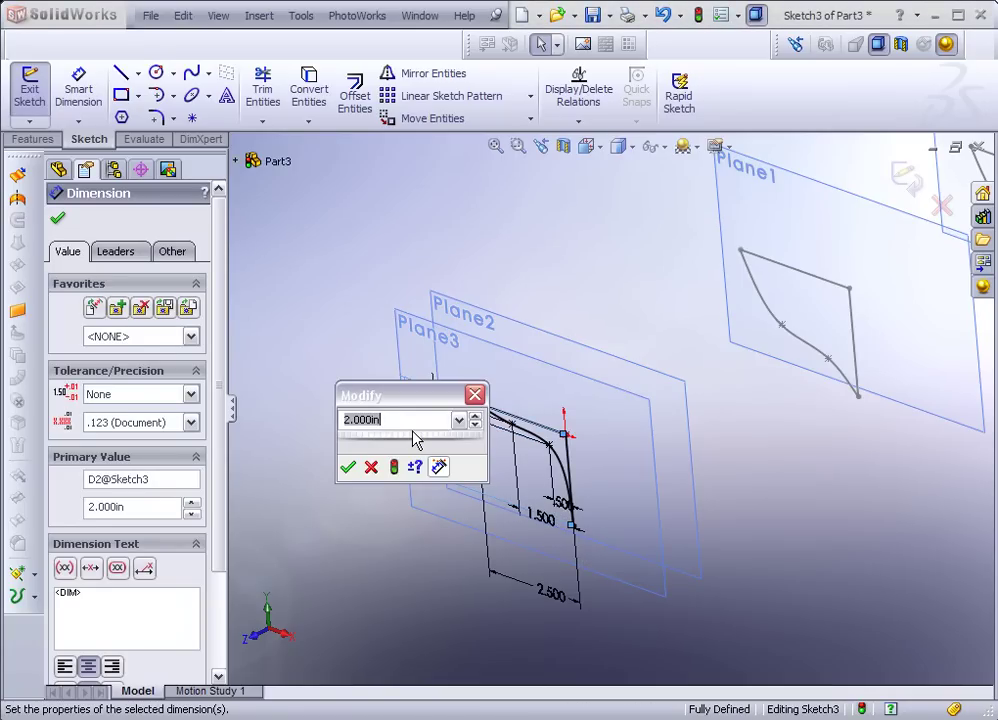
pyautogui.write('.6')
pyautogui.press('Return')
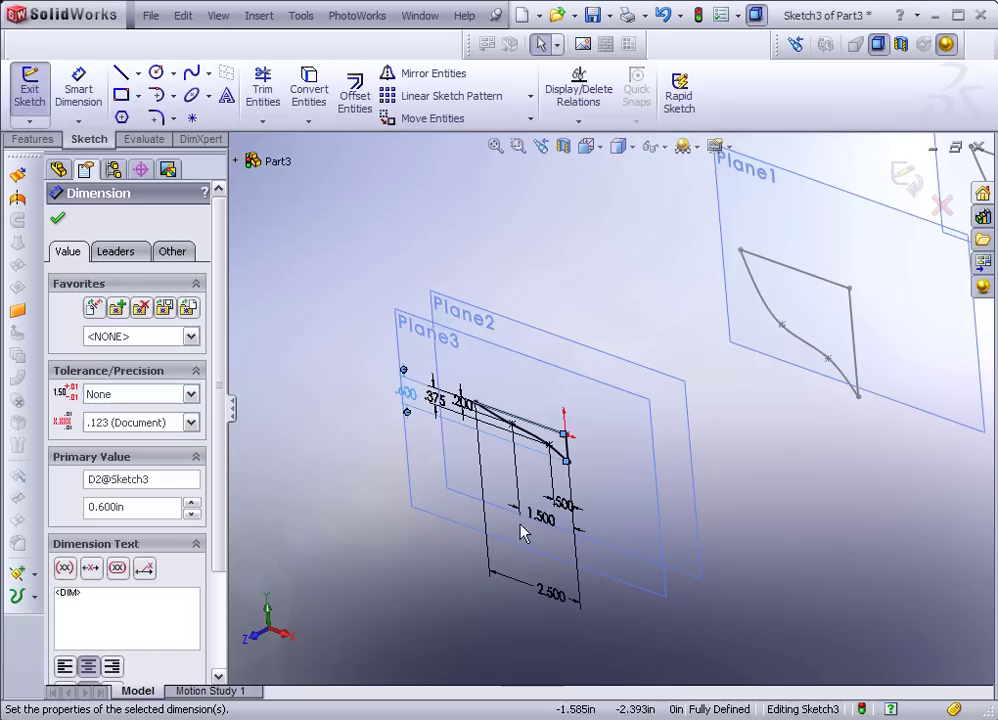
# Step: Set the remaining Sketch3 dimensions to 0.500 and 0.675 and finish dimensioning
pyautogui.doubleClick(566, 509)
pyautogui.press('Return')
pyautogui.doubleClick(566, 507)
pyautogui.press('End')
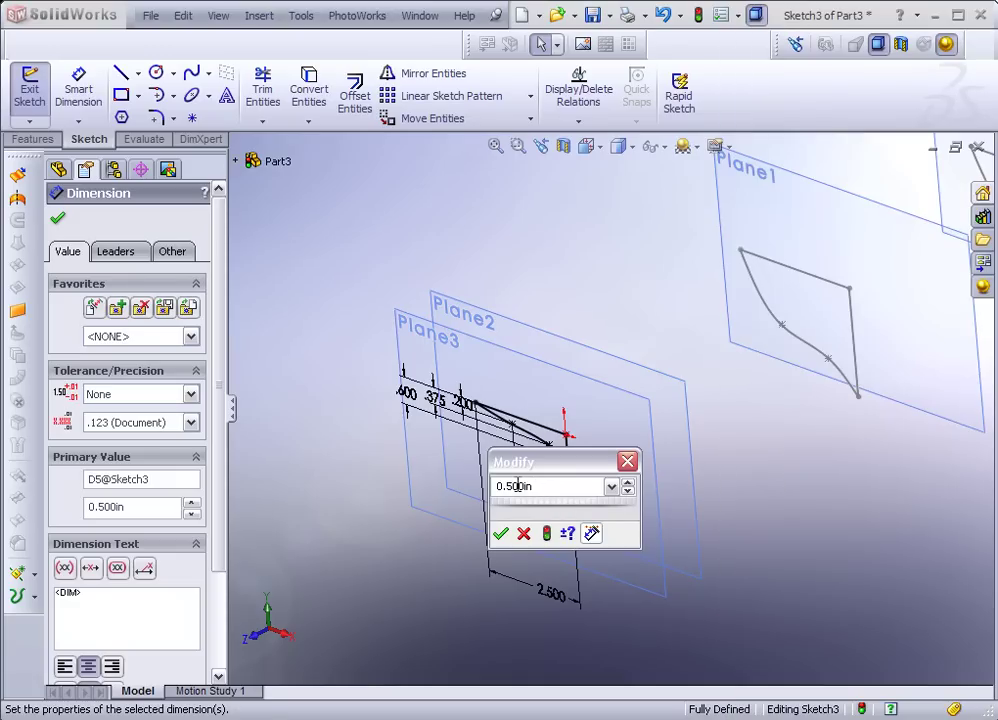
pyautogui.scroll(-3, 510, 484)
pyautogui.press('Return')
pyautogui.doubleClick(538, 520)
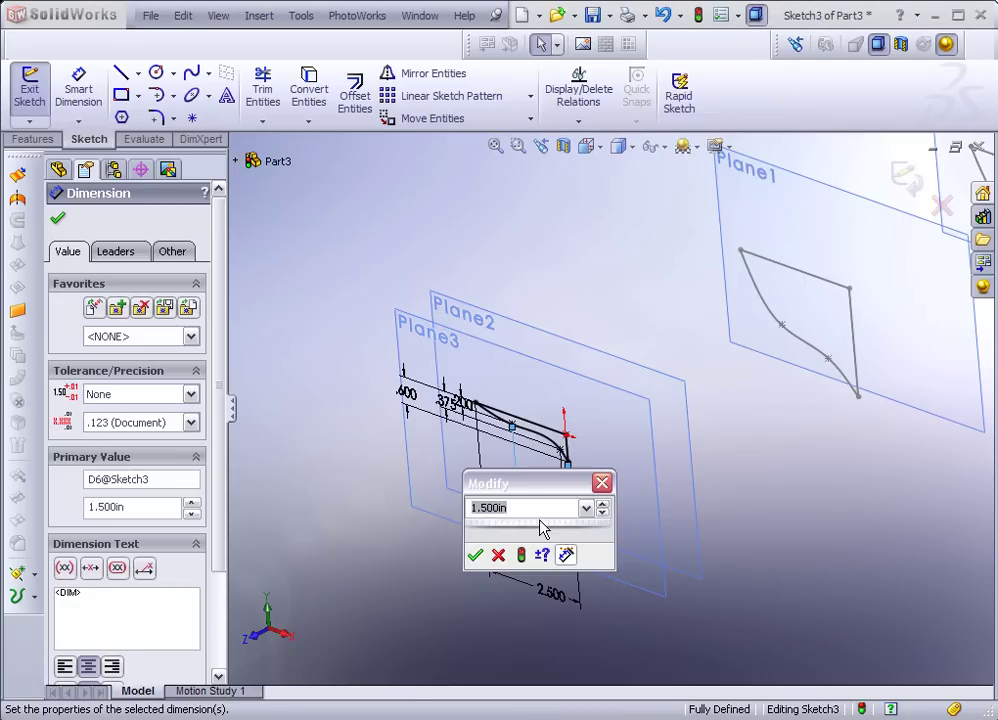
pyautogui.write('.5')
pyautogui.press('Return')
pyautogui.doubleClick(548, 595)
pyautogui.write('.6')
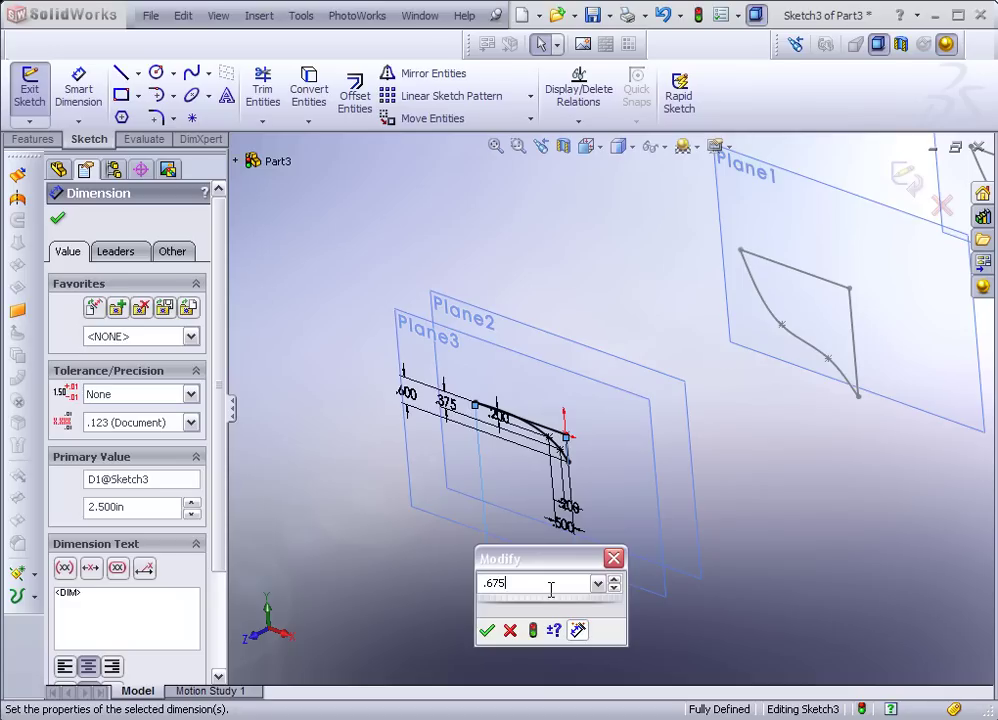
pyautogui.write('75')
pyautogui.press('Return')
pyautogui.press('Escape')
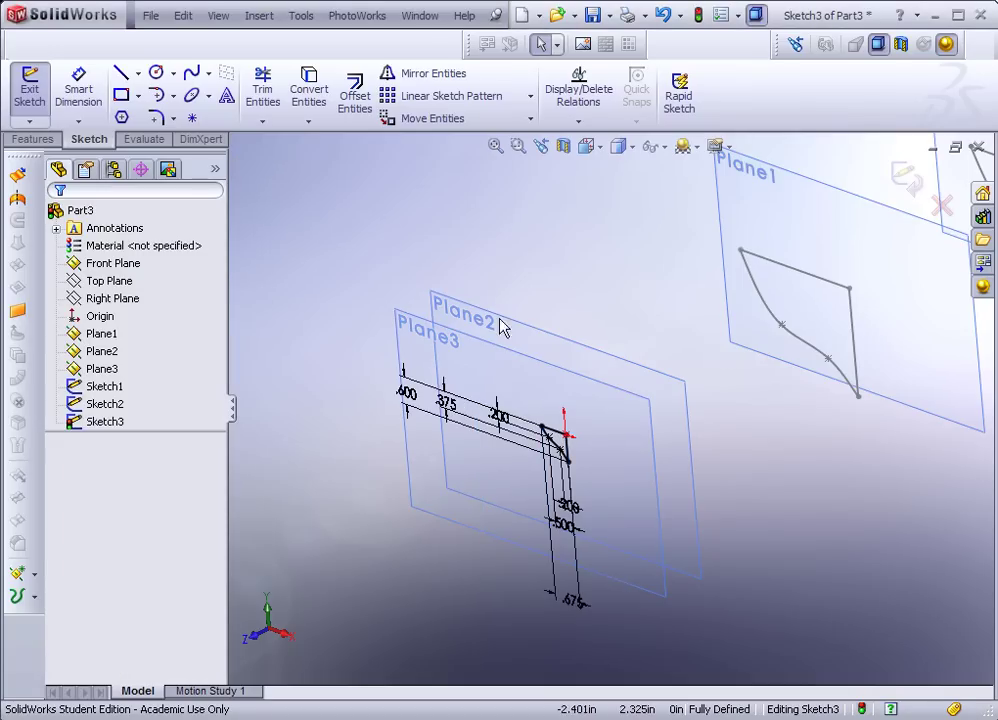
# Step: Exit Sketch3, then create Sketch4 on Plane3 holding a single point at the origin
pyautogui.click(699, 15)
pyautogui.moveTo(488, 477)
pyautogui.mouseDown(button='middle')
pyautogui.moveTo(464, 485)
pyautogui.moveTo(470, 457)
pyautogui.mouseUp(button='middle')
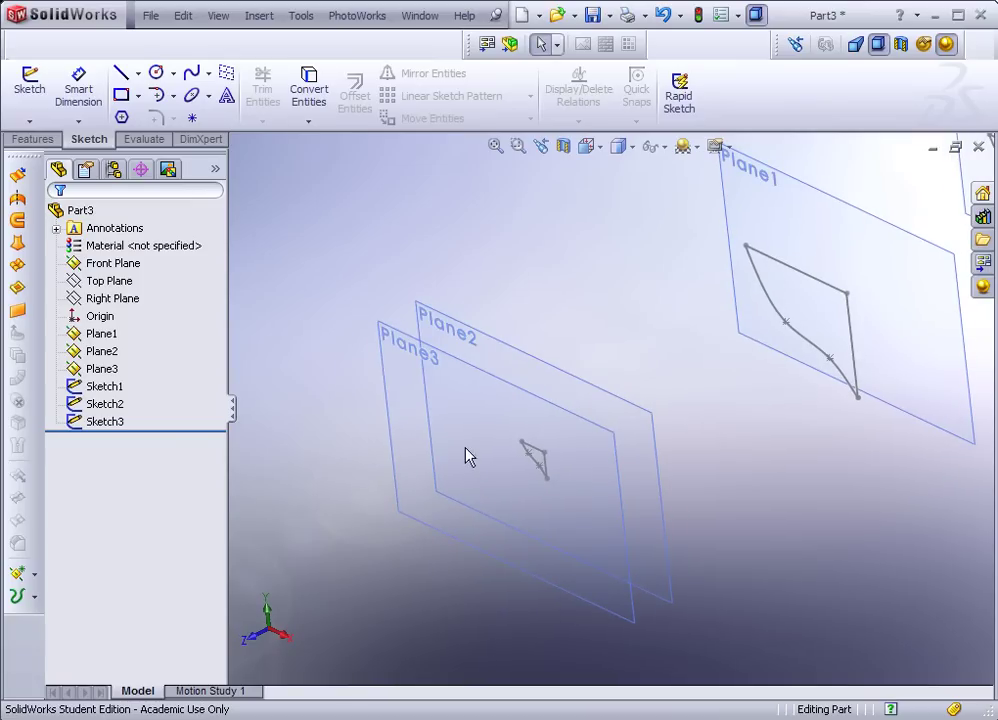
pyautogui.click(402, 342)
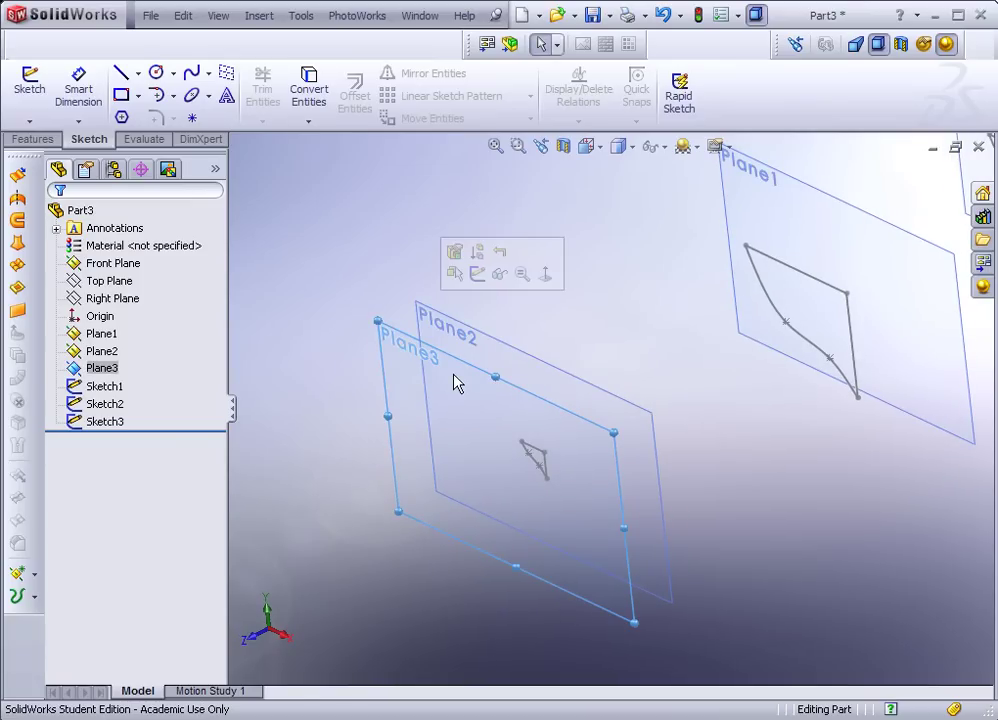
pyautogui.click(488, 277)
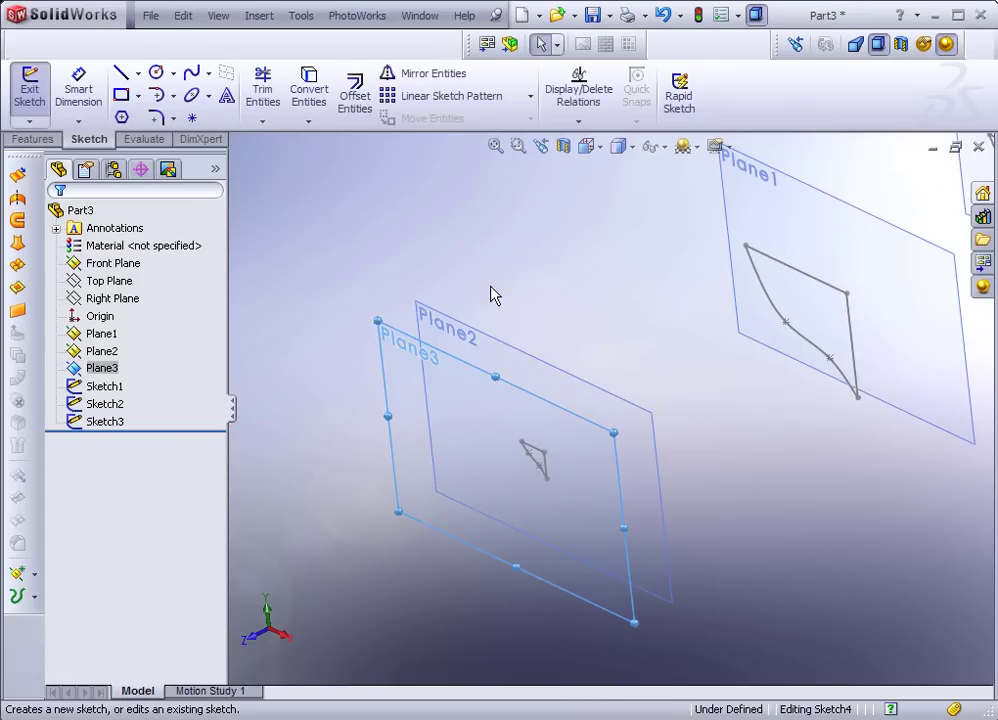
pyautogui.click(192, 118)
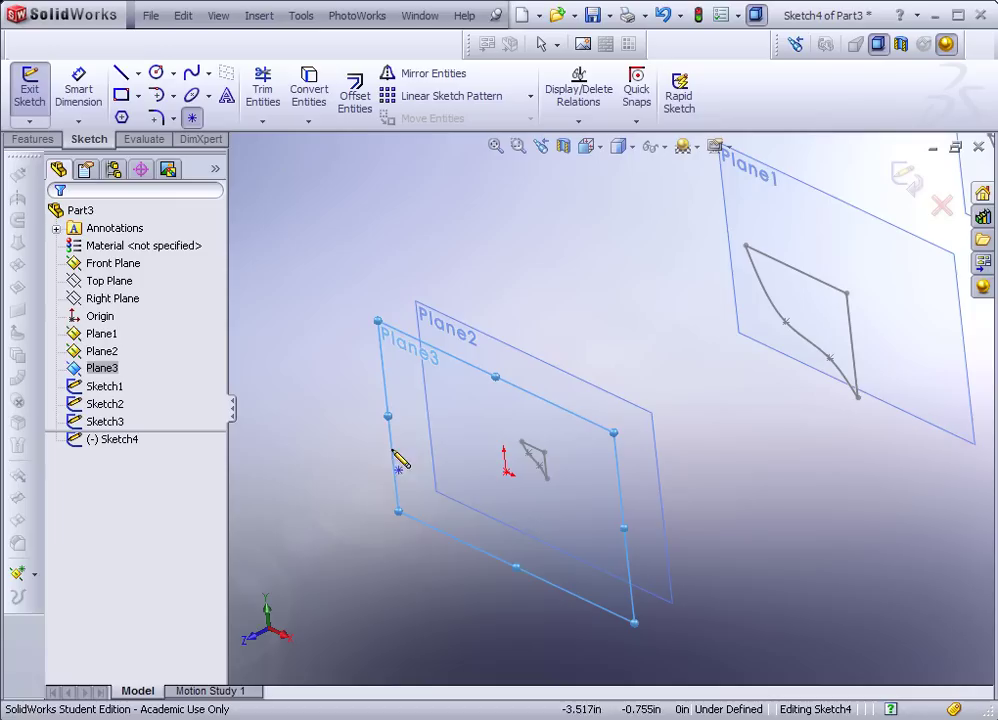
pyautogui.click(507, 472)
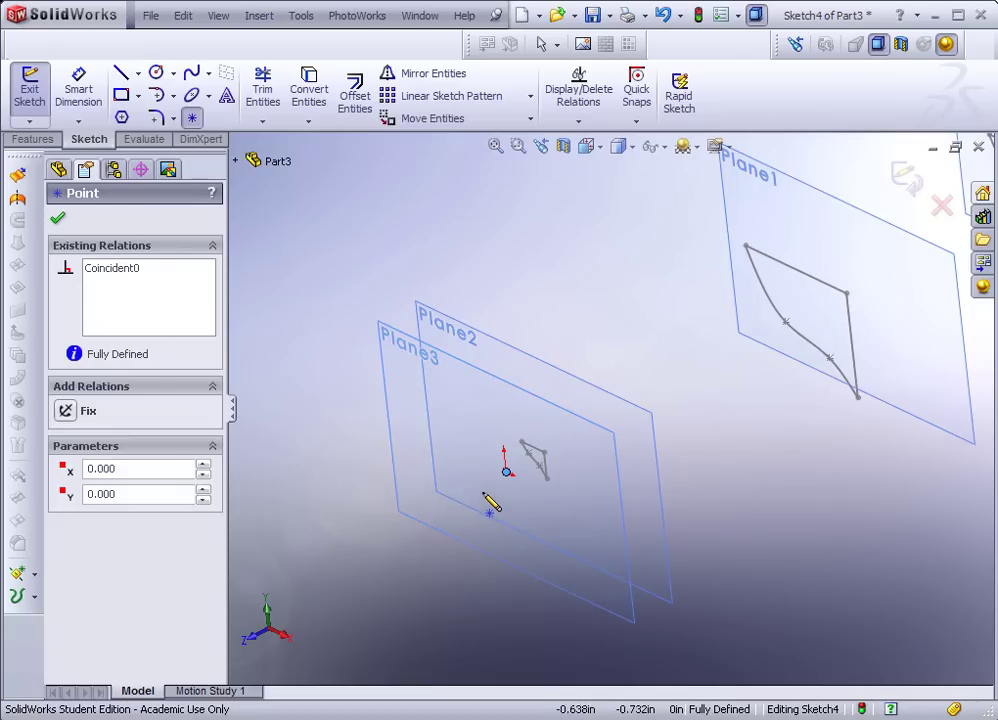
pyautogui.click(57, 218)
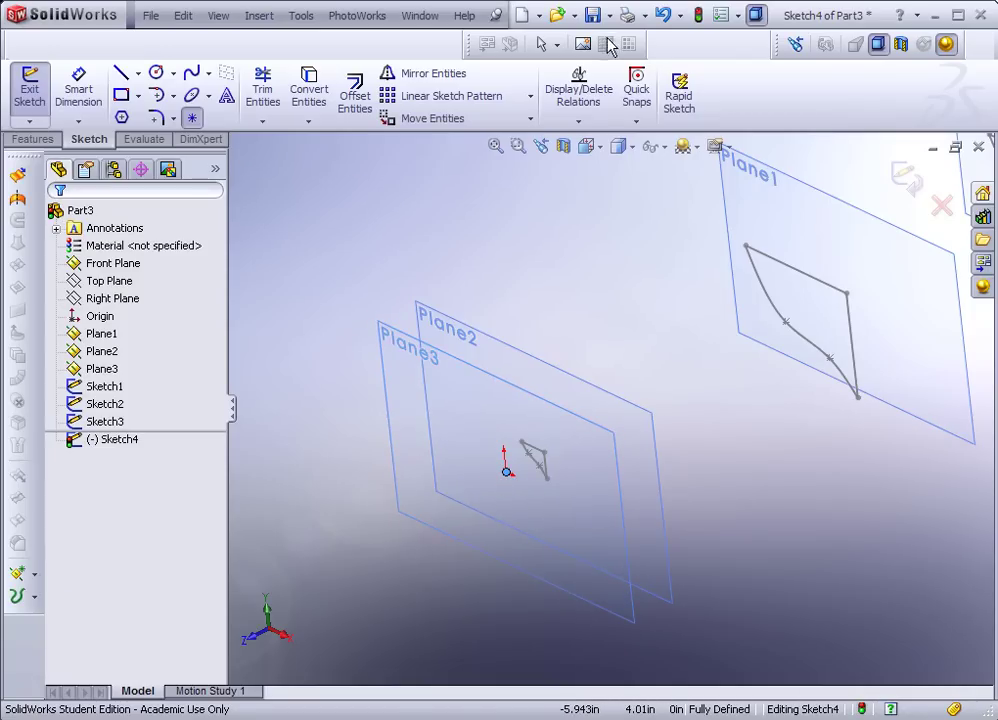
pyautogui.click(699, 15)
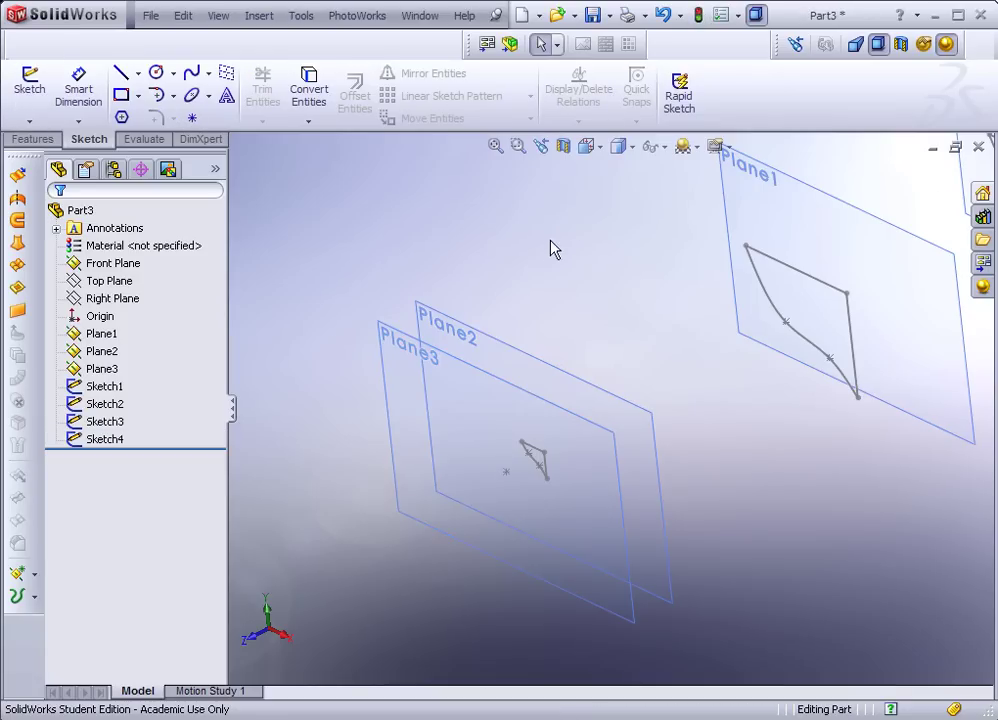
pyautogui.moveTo(547, 264)
pyautogui.mouseDown(button='middle')
pyautogui.moveTo(639, 327)
pyautogui.moveTo(704, 439)
pyautogui.moveTo(708, 408)
pyautogui.mouseUp(button='middle')
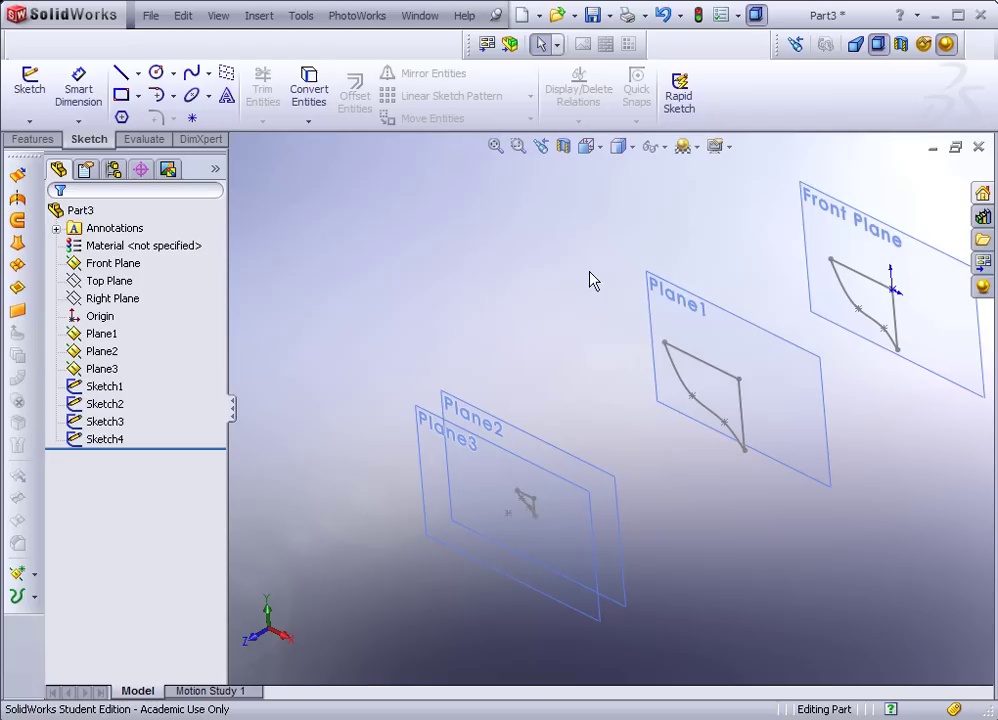
# Step: Start a Lofted Boss/Base with Sketch1, Sketch2 and Sketch3 as its profiles
pyautogui.click(37, 139)
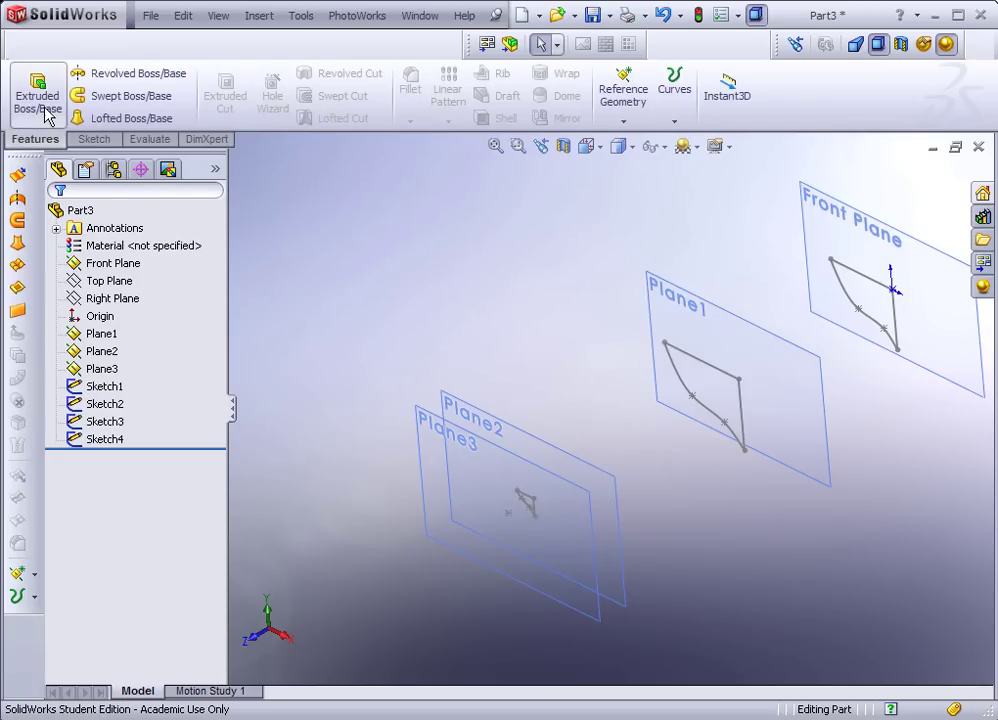
pyautogui.click(85, 117)
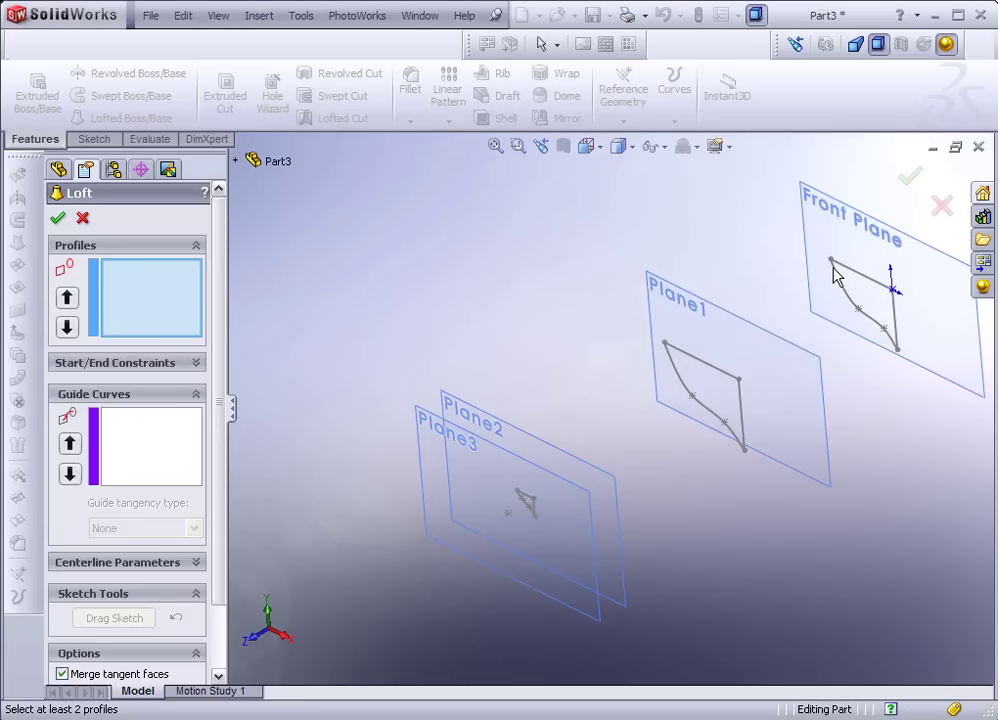
pyautogui.click(829, 280)
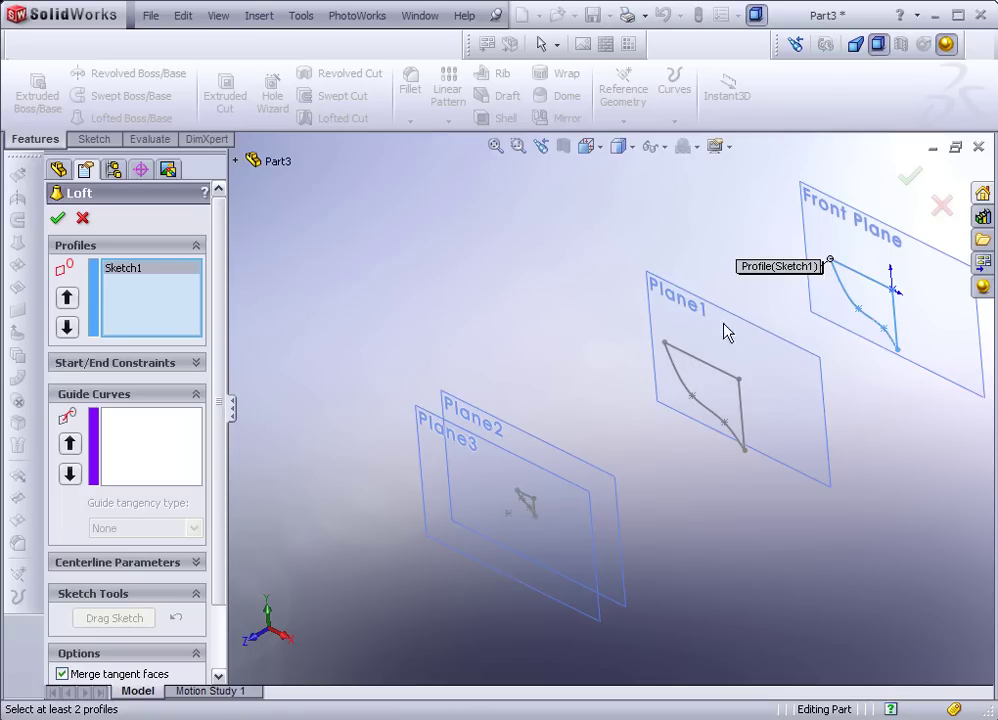
pyautogui.click(665, 346)
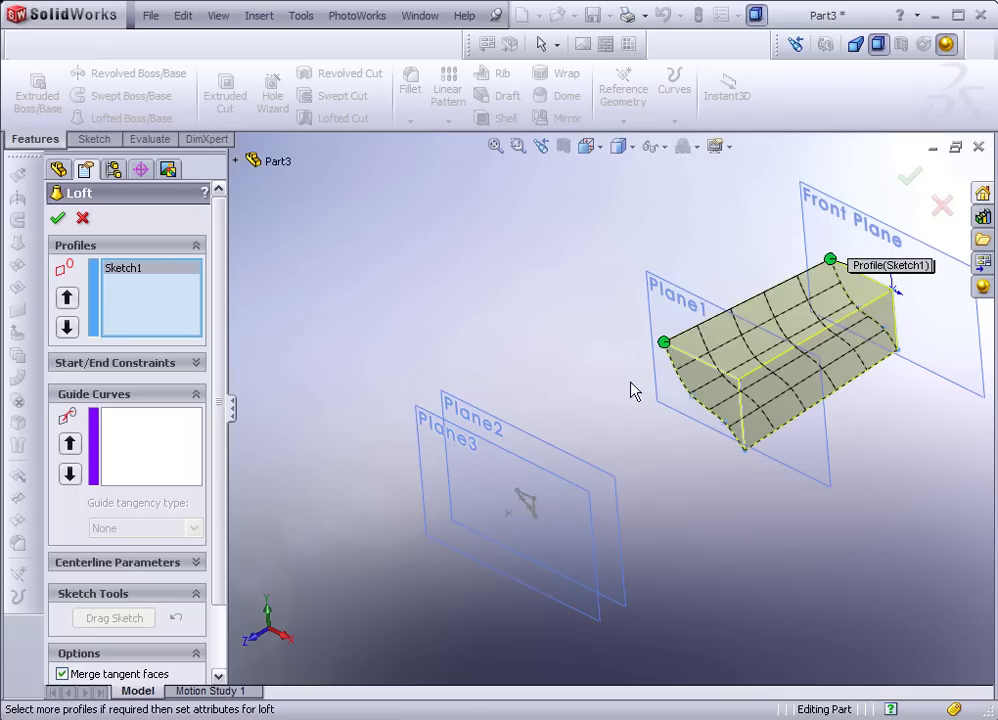
pyautogui.click(516, 489)
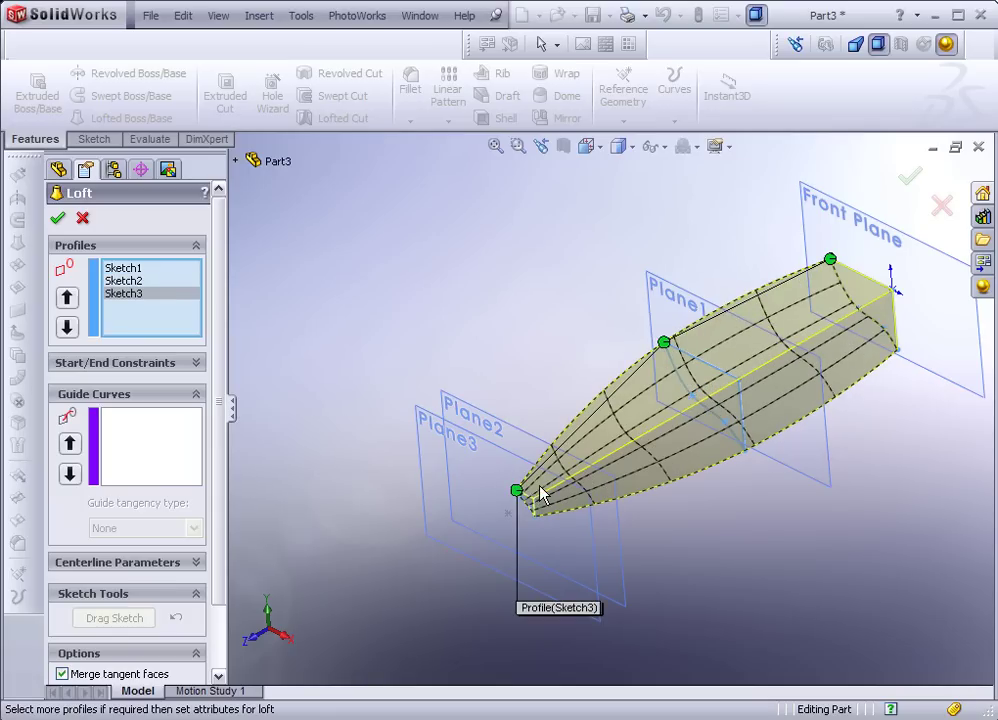
# Step: Clear the loft profiles and try the origin point with the Plane1 sketch
pyautogui.rightClick(155, 322)
pyautogui.click(226, 330)
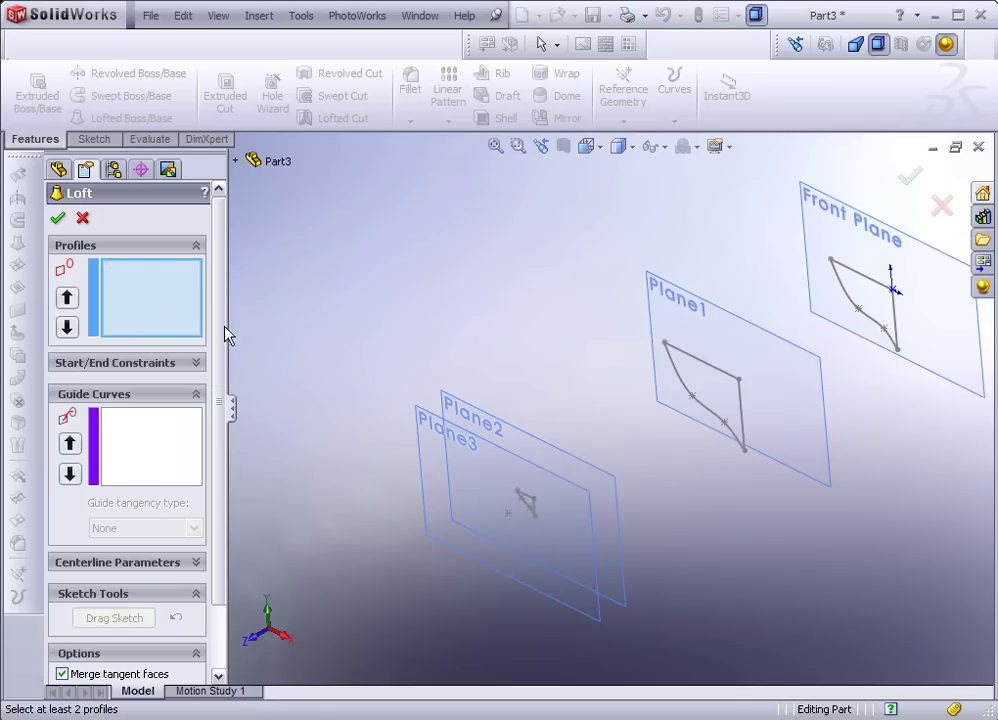
pyautogui.click(892, 290)
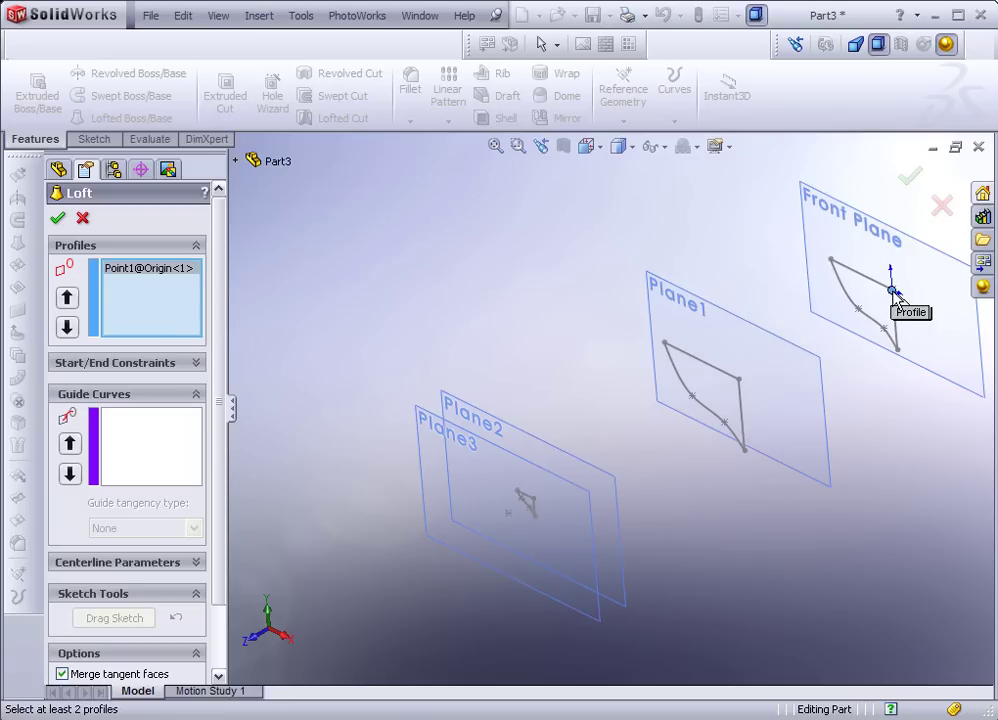
pyautogui.click(665, 345)
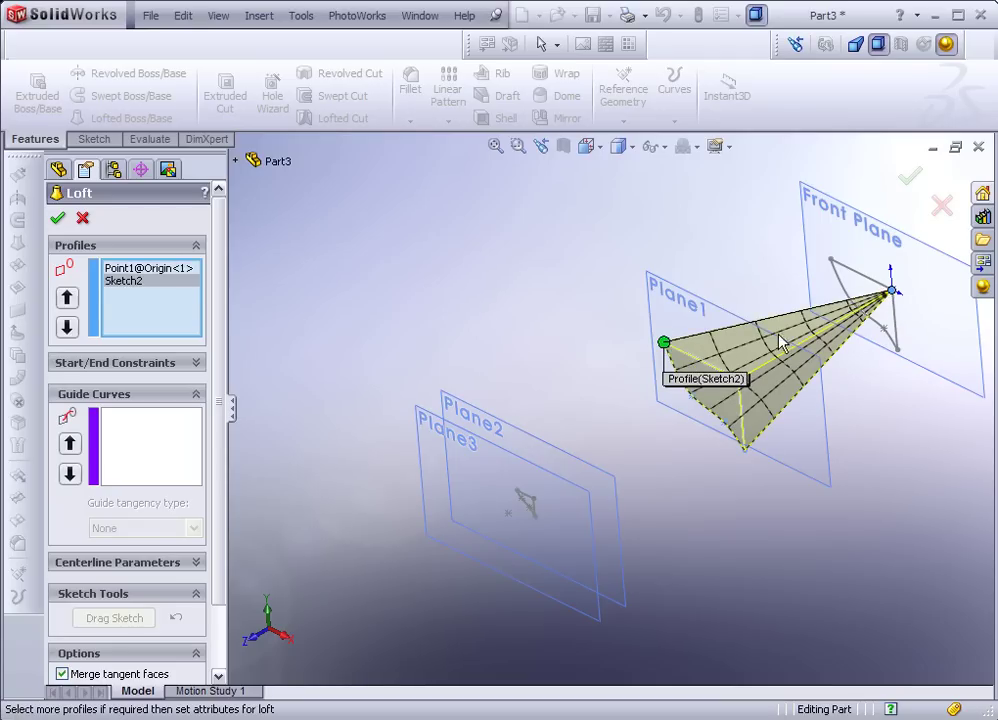
# Step: Try the Front Plane and Plane1 sketches as profiles, then clear the profile list again
pyautogui.rightClick(198, 310)
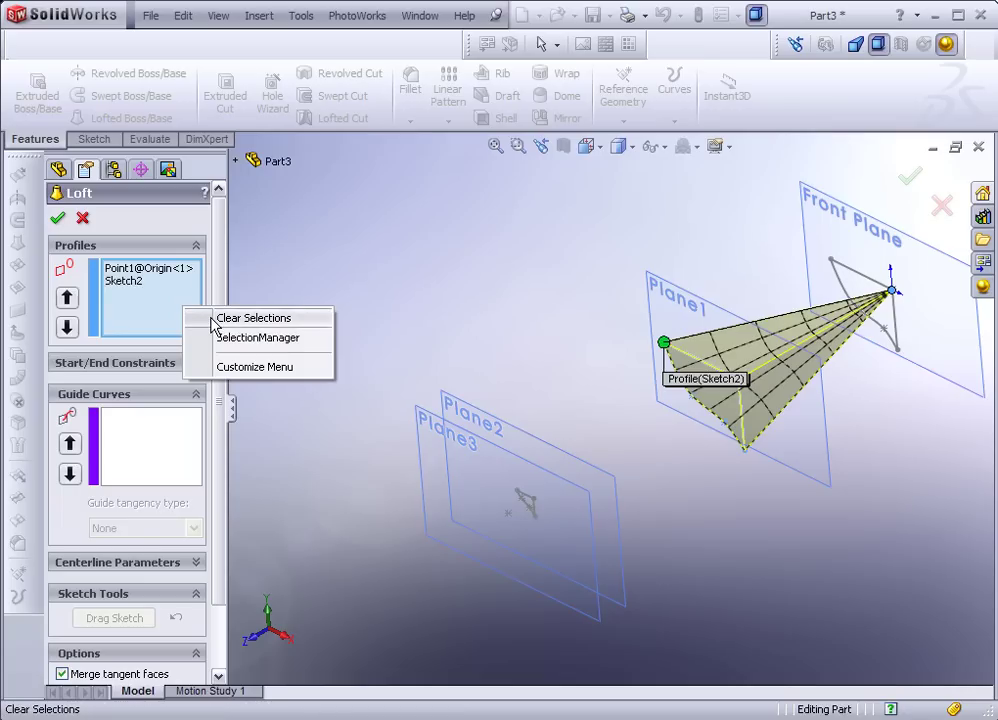
pyautogui.click(216, 318)
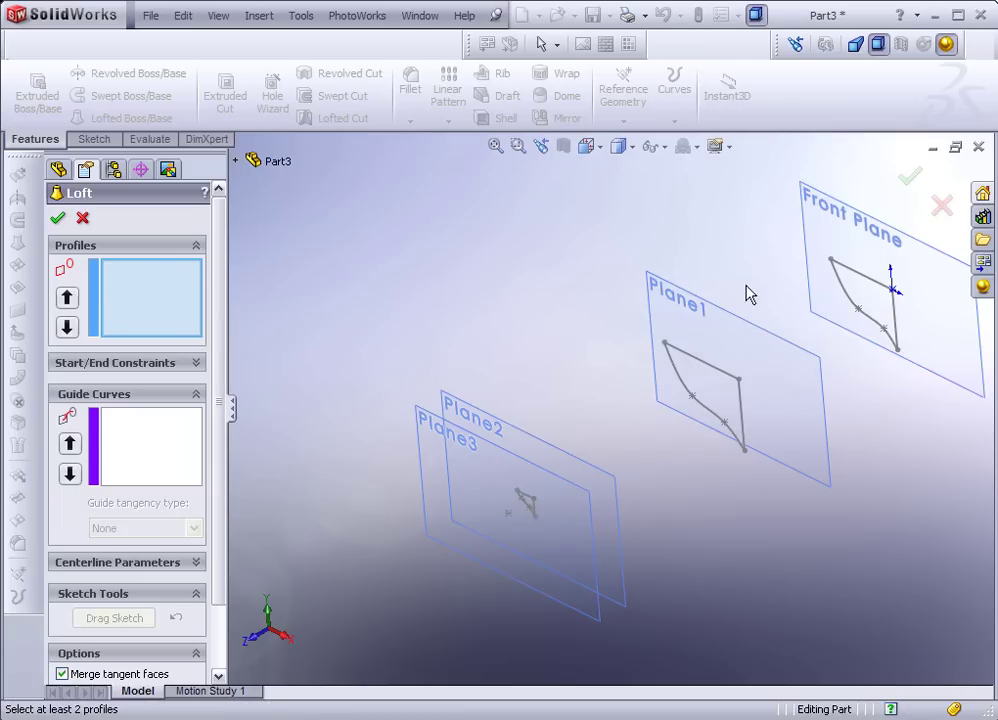
pyautogui.click(835, 266)
pyautogui.click(743, 449)
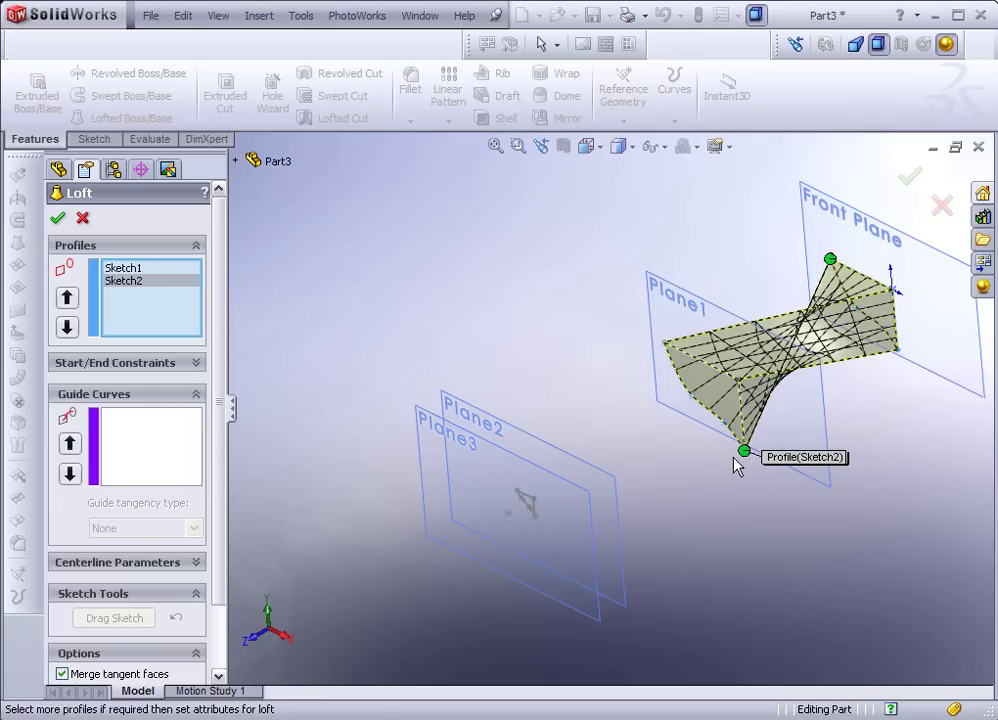
pyautogui.rightClick(162, 290)
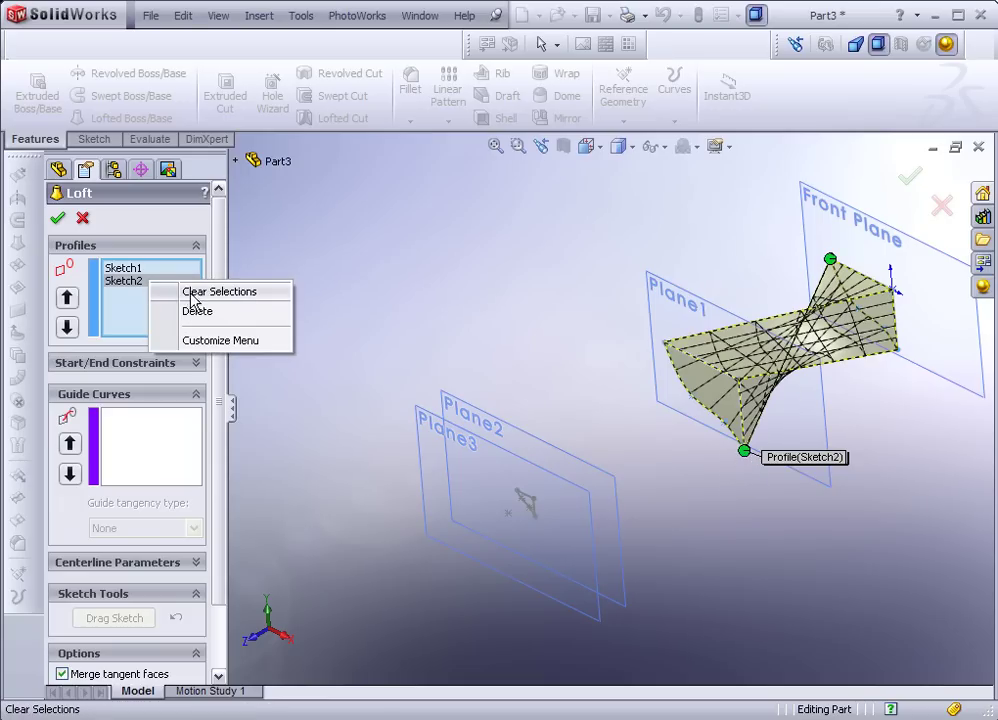
pyautogui.click(193, 293)
# Step: Loft through Sketch1, Sketch2, Sketch3 and the bow tip point Point1@Sketch4
pyautogui.click(832, 264)
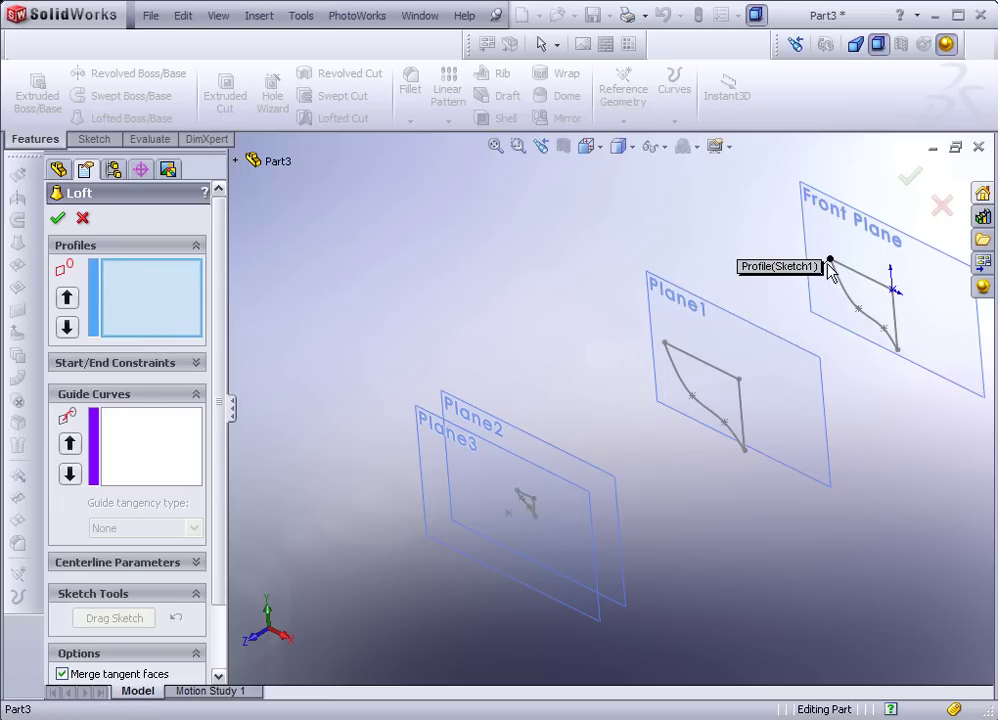
pyautogui.click(664, 342)
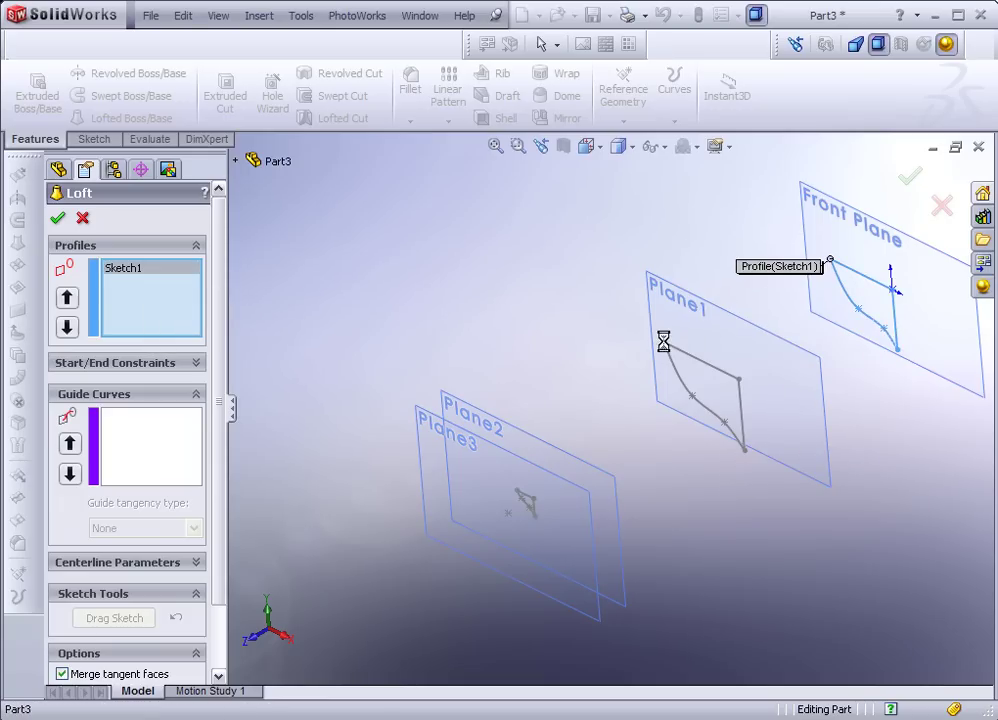
pyautogui.click(514, 491)
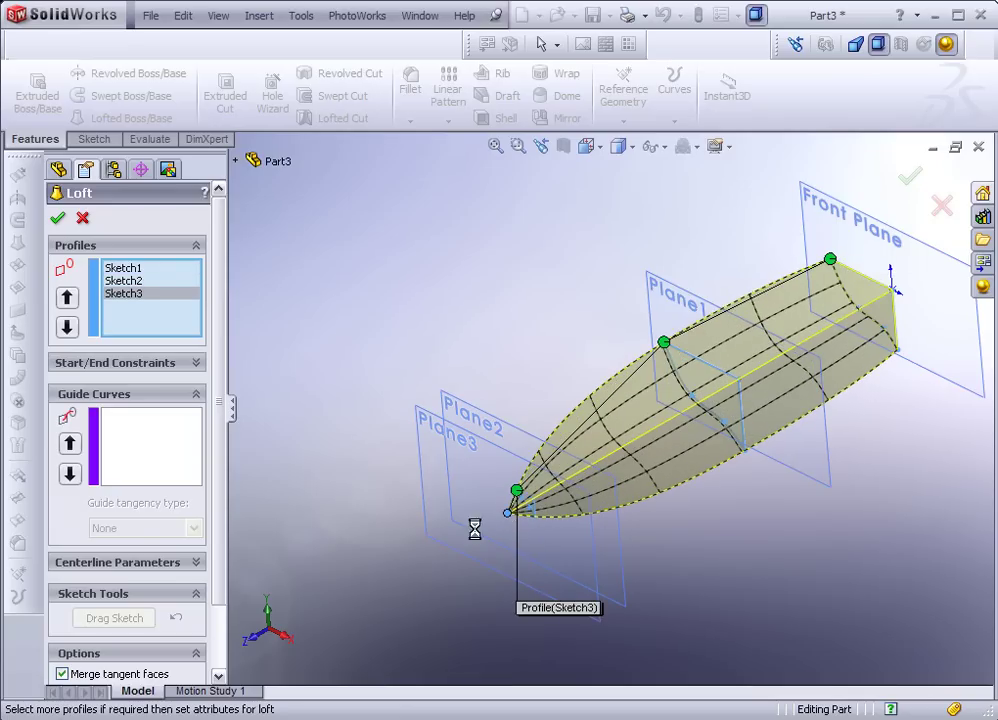
pyautogui.click(508, 511)
pyautogui.scroll(-3, 505, 520)
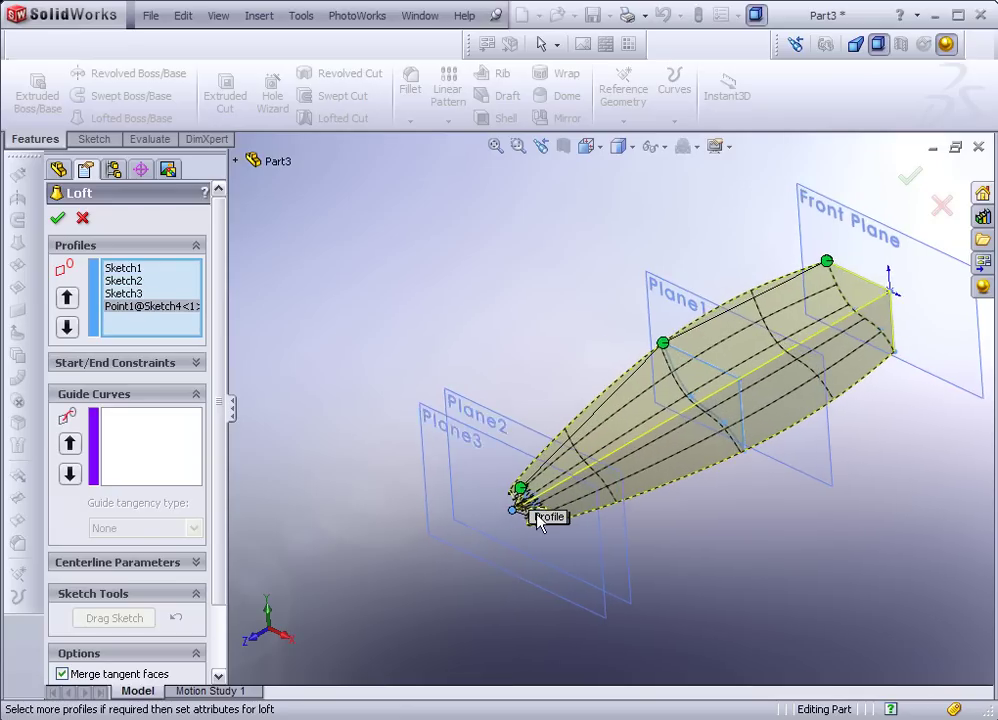
pyautogui.scroll(-4, 540, 512)
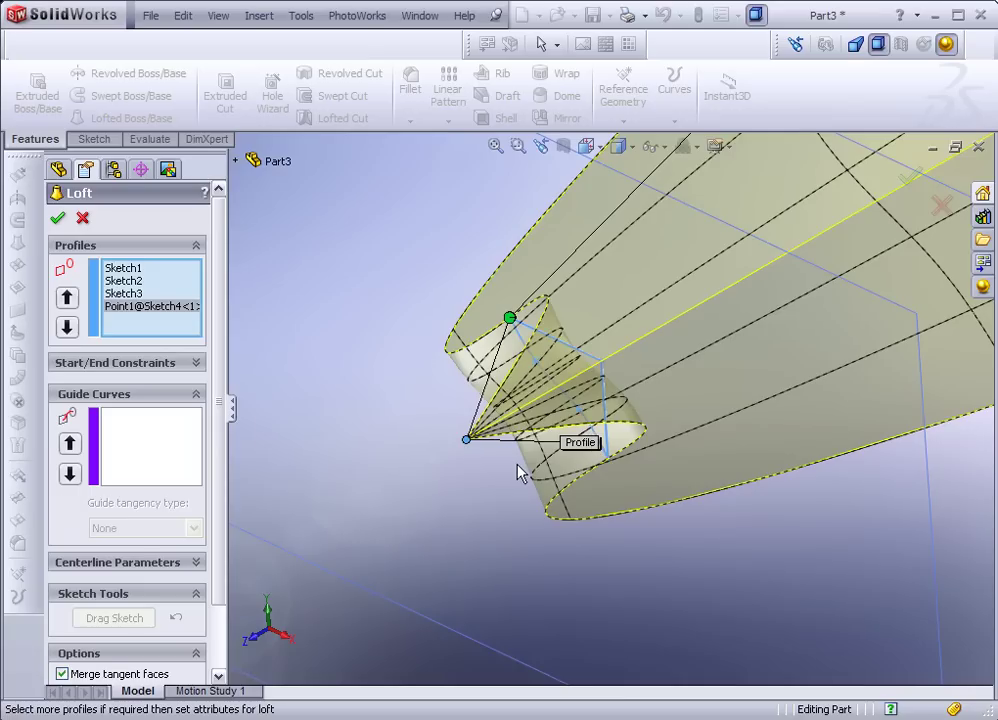
pyautogui.scroll(4, 518, 474)
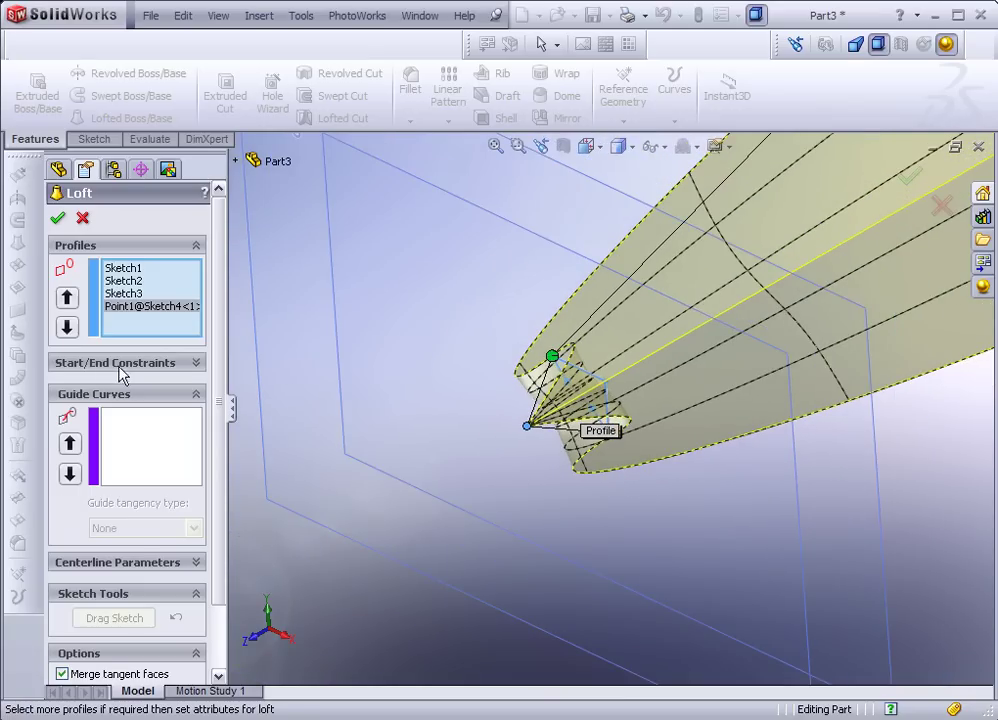
pyautogui.click(197, 363)
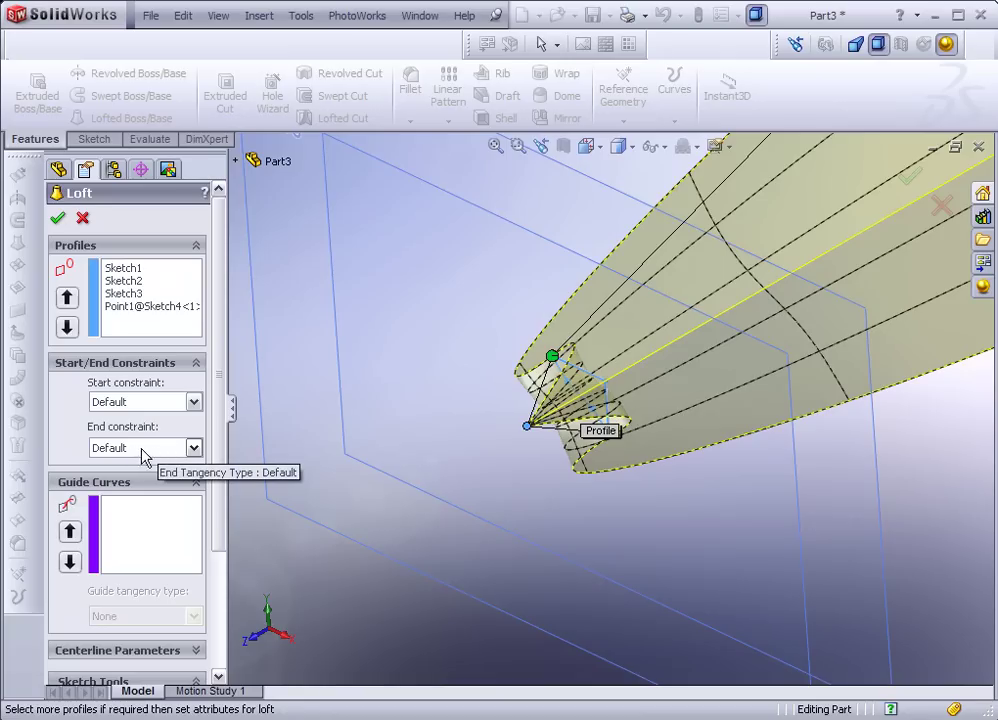
# Step: Set both start and end constraints to None and accept the loft as Loft1
pyautogui.click(194, 450)
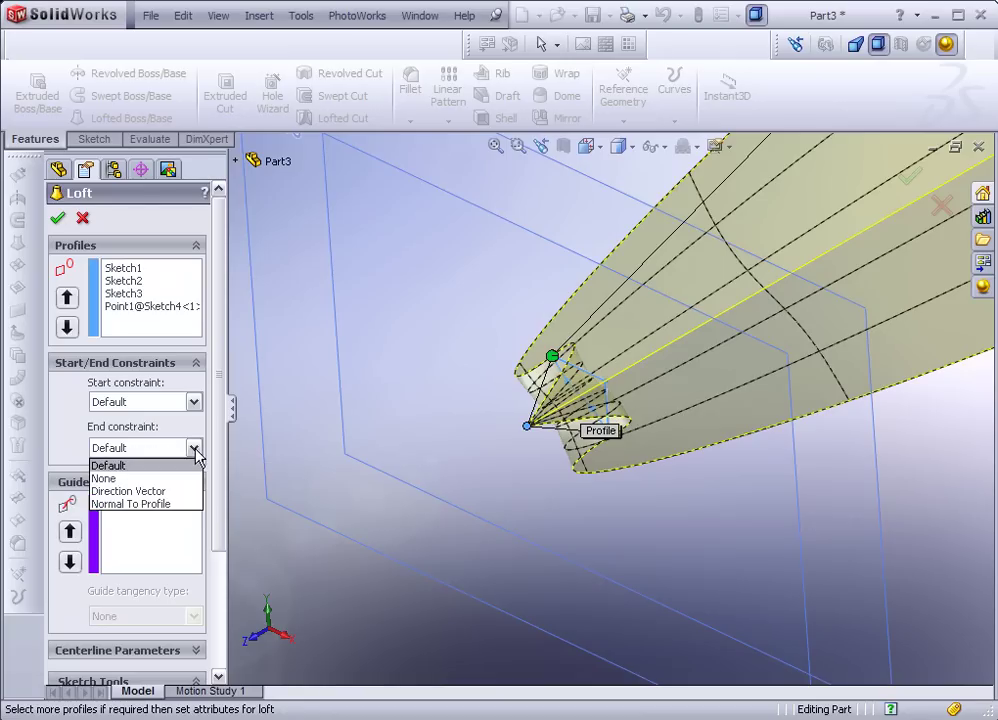
pyautogui.click(106, 478)
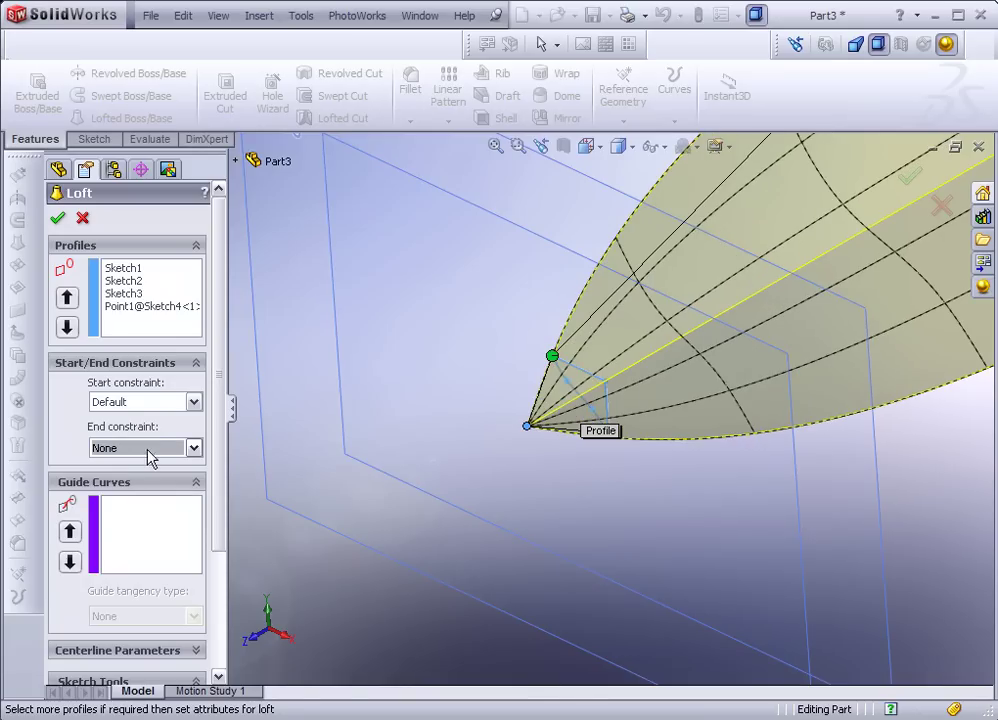
pyautogui.click(192, 402)
pyautogui.click(142, 433)
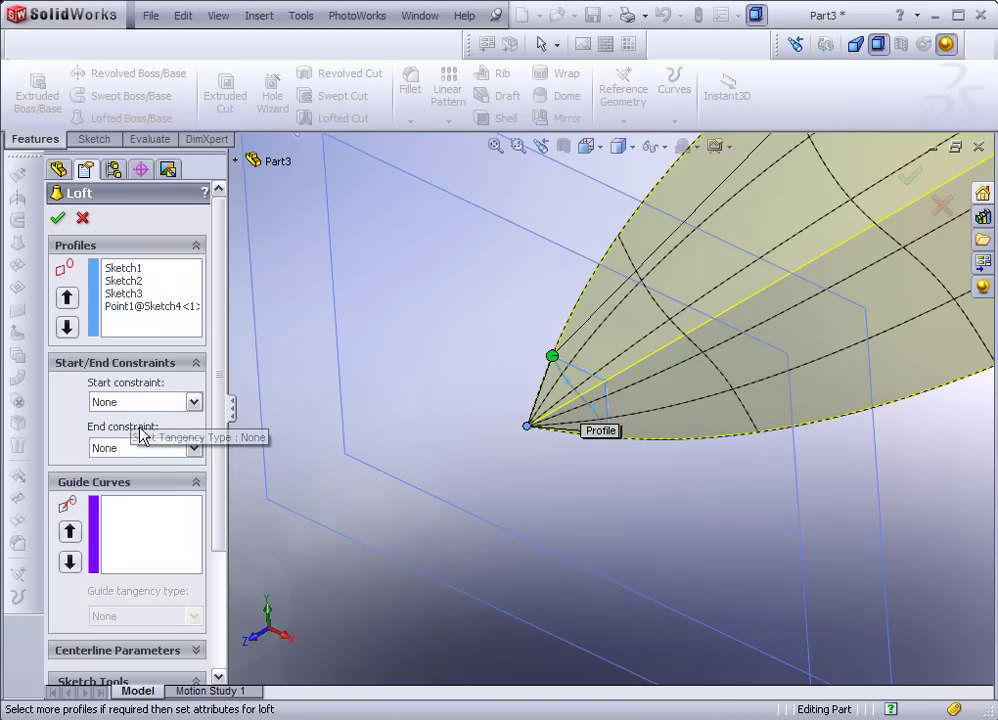
pyautogui.click(57, 218)
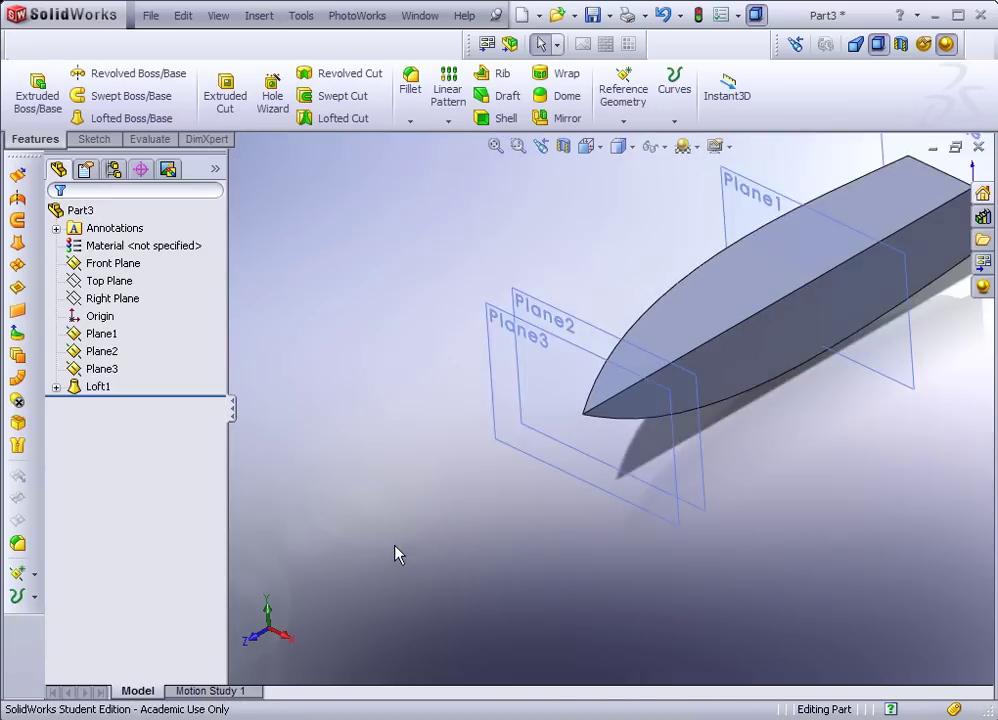
# Step: Turn off plane display with View > Planes so only the Loft1 hull shows
pyautogui.moveTo(646, 361); pyautogui.dragTo(603, 358, button='middle')
pyautogui.scroll(2, 560, 300)
pyautogui.scroll(-2, 745, 285)
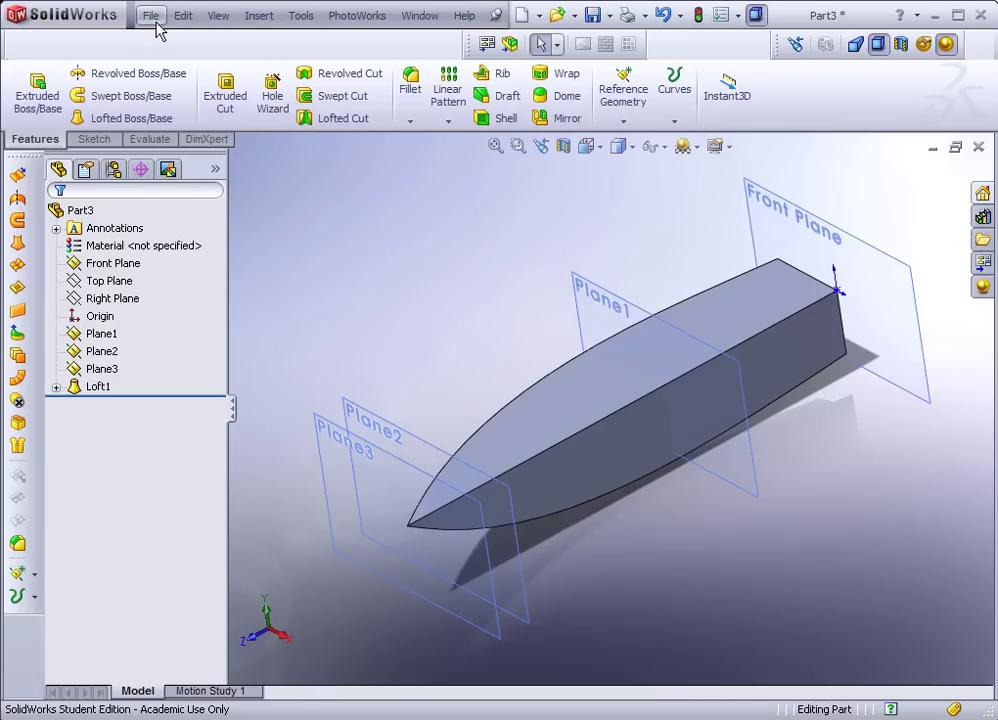
pyautogui.click(216, 18)
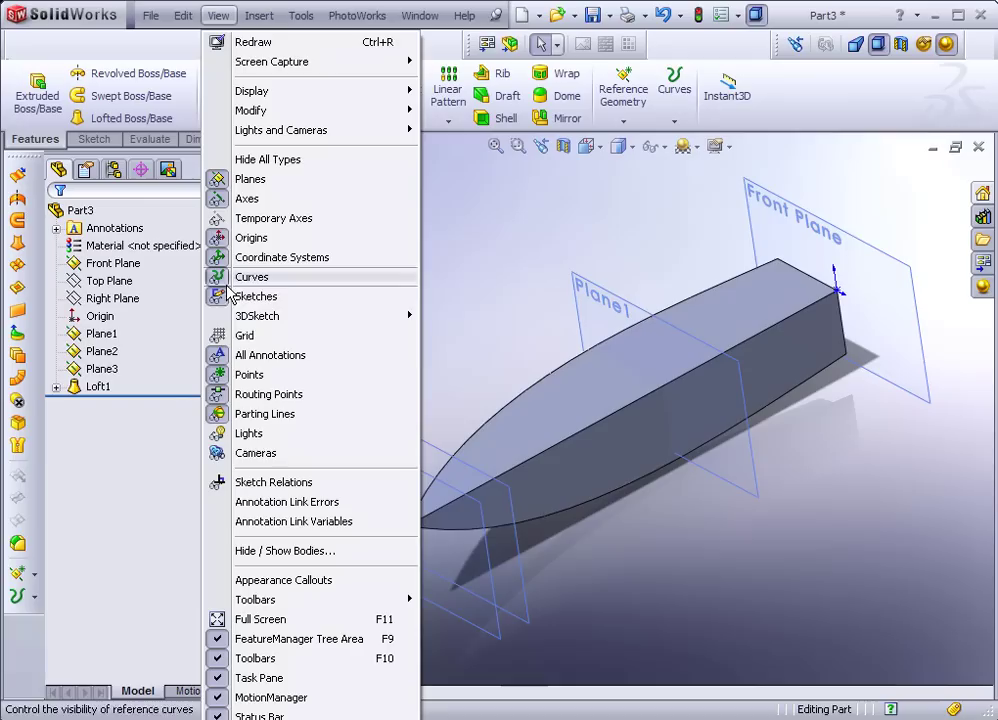
pyautogui.click(226, 180)
pyautogui.moveTo(399, 295); pyautogui.dragTo(431, 298, button='middle')
pyautogui.scroll(-3, 746, 434)
pyautogui.moveTo(746, 434); pyautogui.dragTo(700, 413, button='middle')
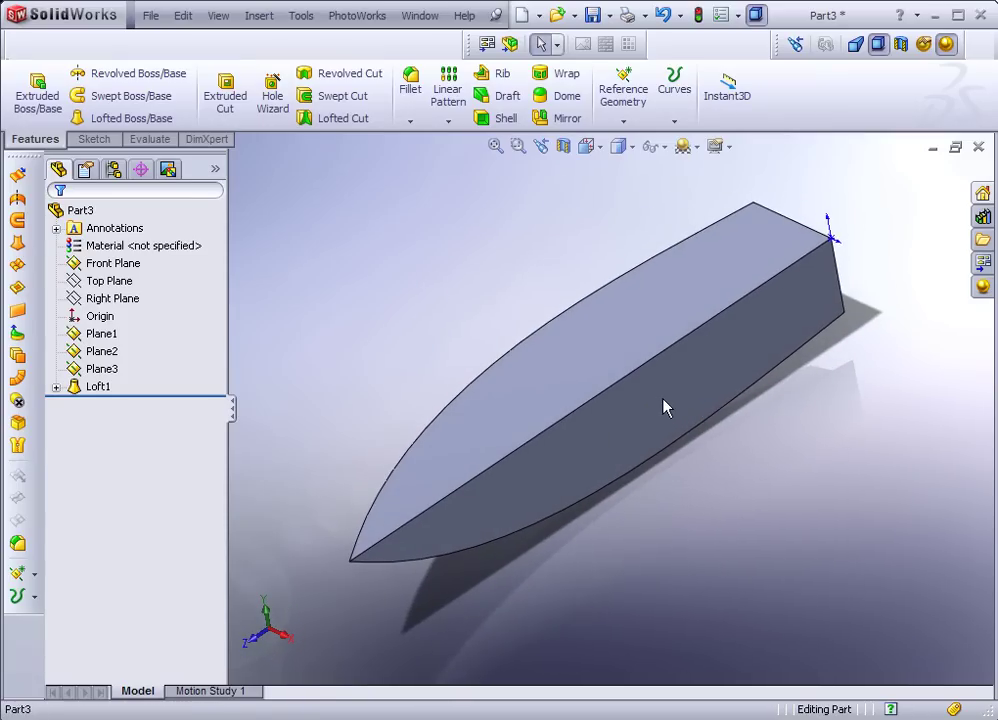
# Step: Mirror the Loft1 body about its flat side face, creating Mirror1
pyautogui.click(663, 406)
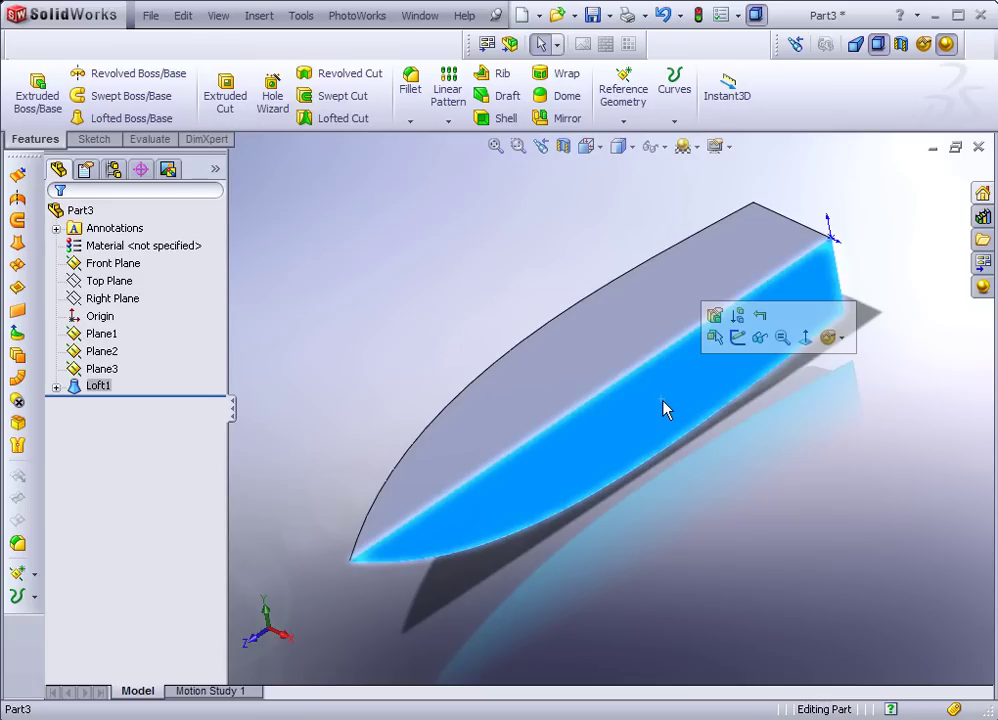
pyautogui.click(557, 121)
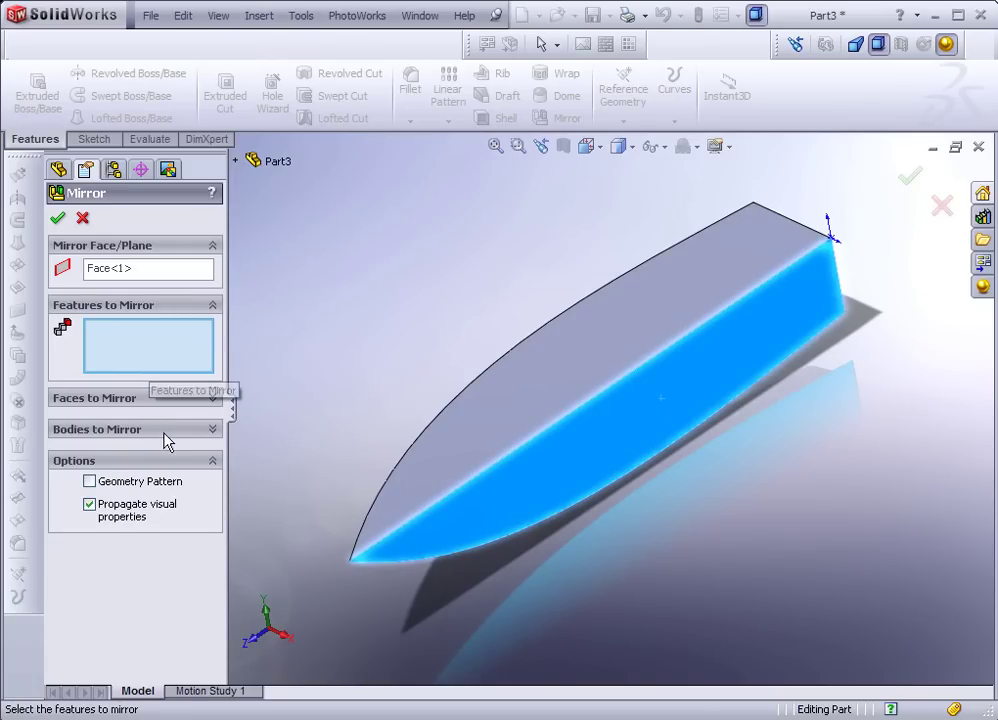
pyautogui.click(168, 433)
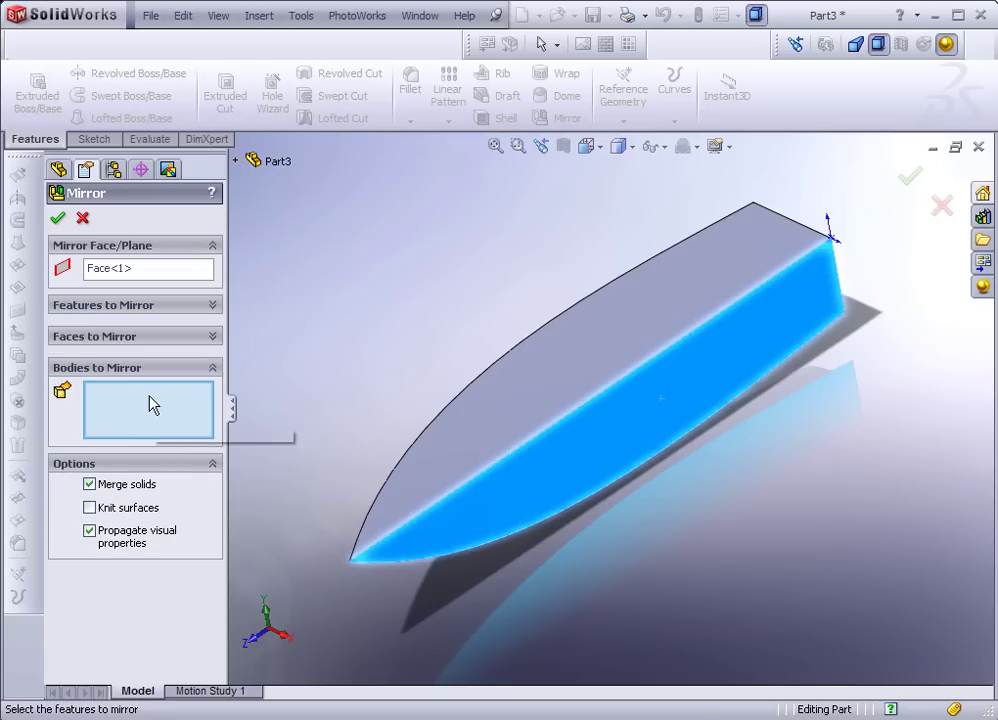
pyautogui.click(535, 400)
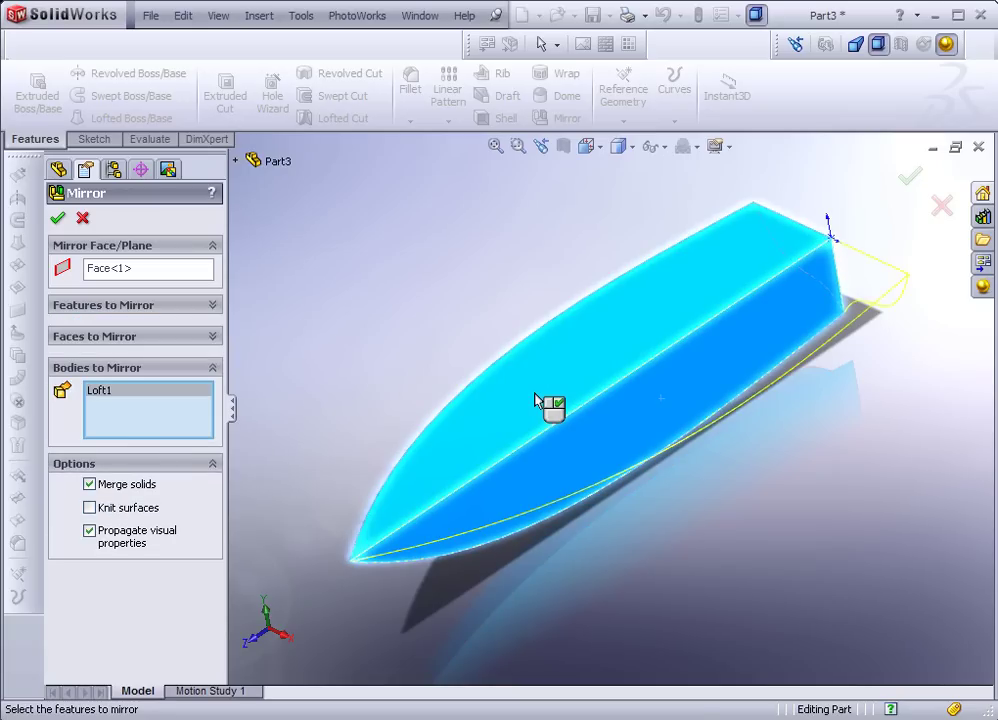
pyautogui.click(57, 219)
pyautogui.moveTo(490, 397); pyautogui.dragTo(597, 440, button='middle')
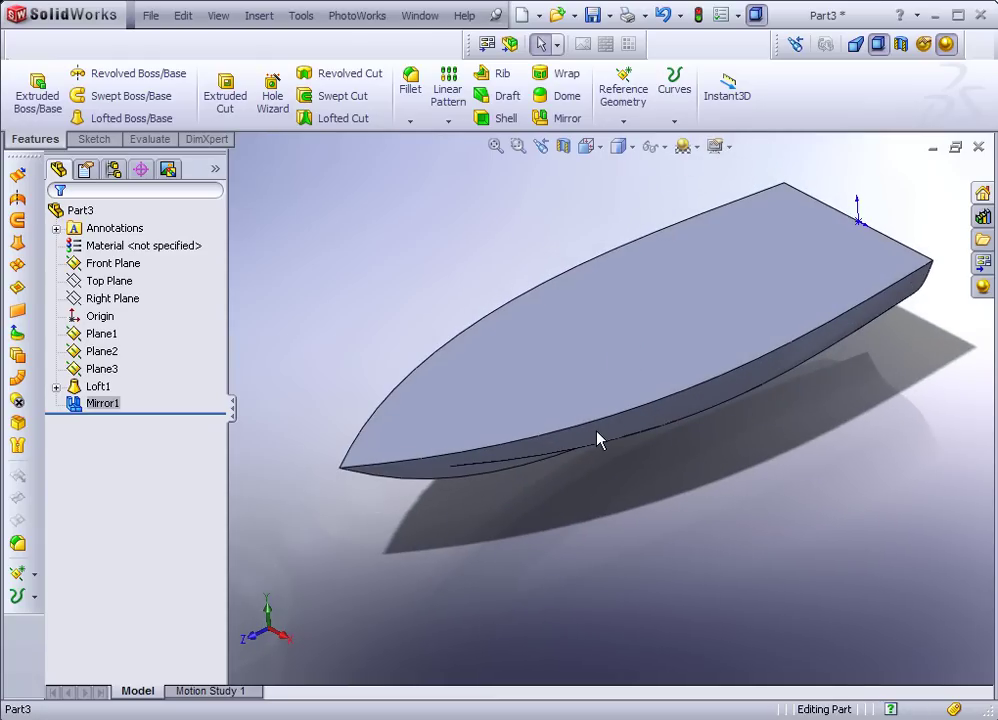
pyautogui.scroll(2, 597, 440)
pyautogui.scroll(-1, 639, 281)
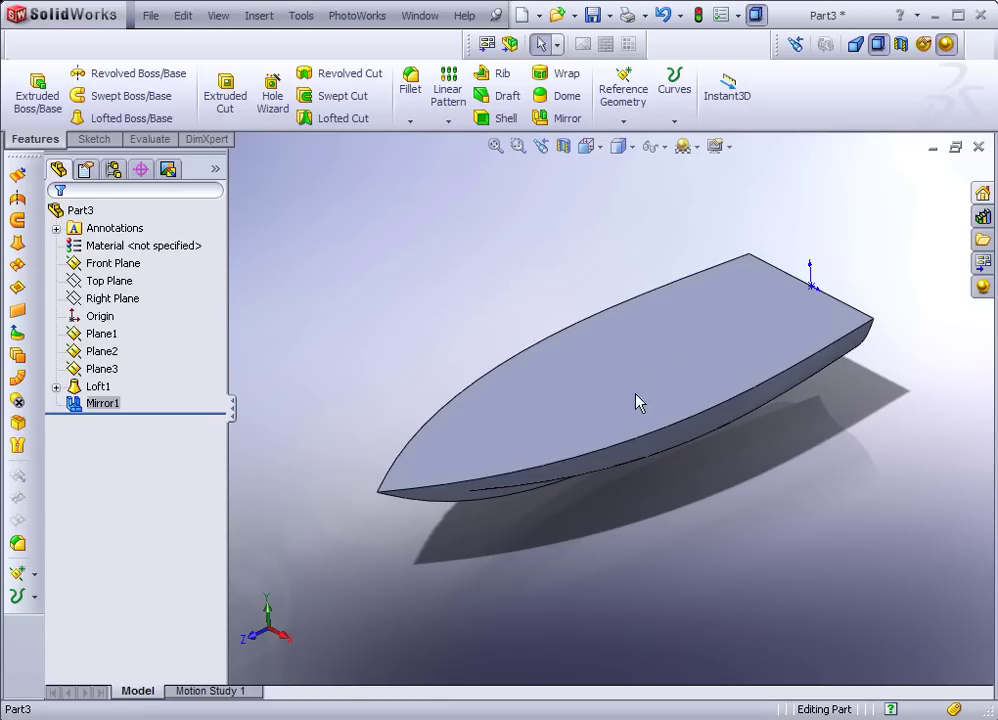
pyautogui.moveTo(637, 401); pyautogui.dragTo(658, 372, button='middle')
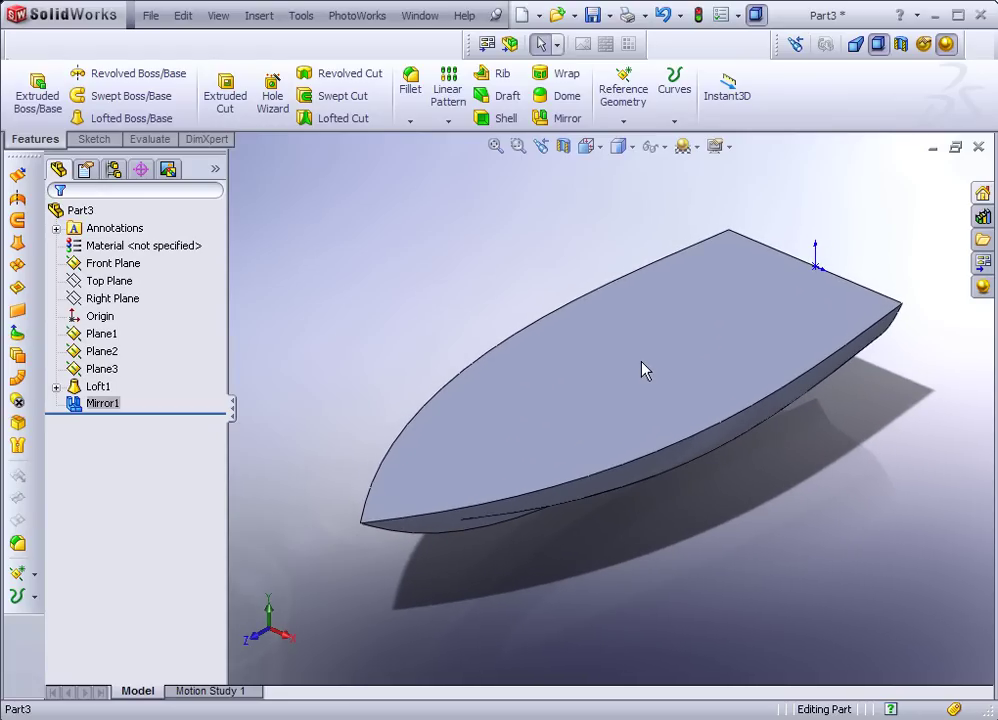
# Step: Start a sketch on the deck face and offset its outline 1.000in inward
pyautogui.click(648, 367)
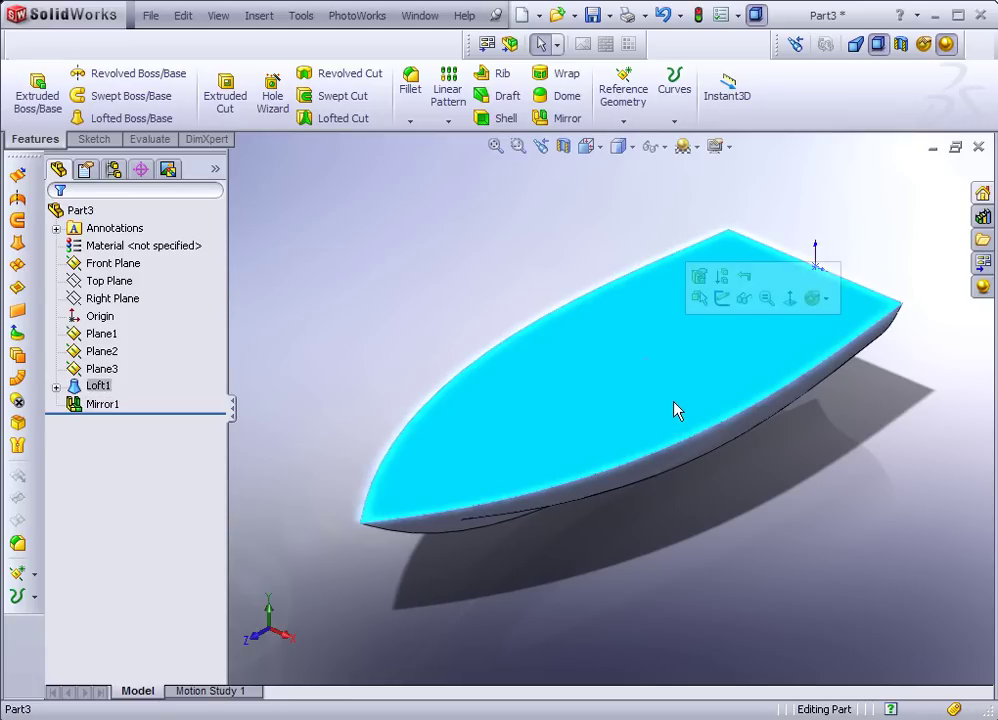
pyautogui.click(722, 301)
pyautogui.moveTo(713, 339); pyautogui.dragTo(697, 375, button='middle')
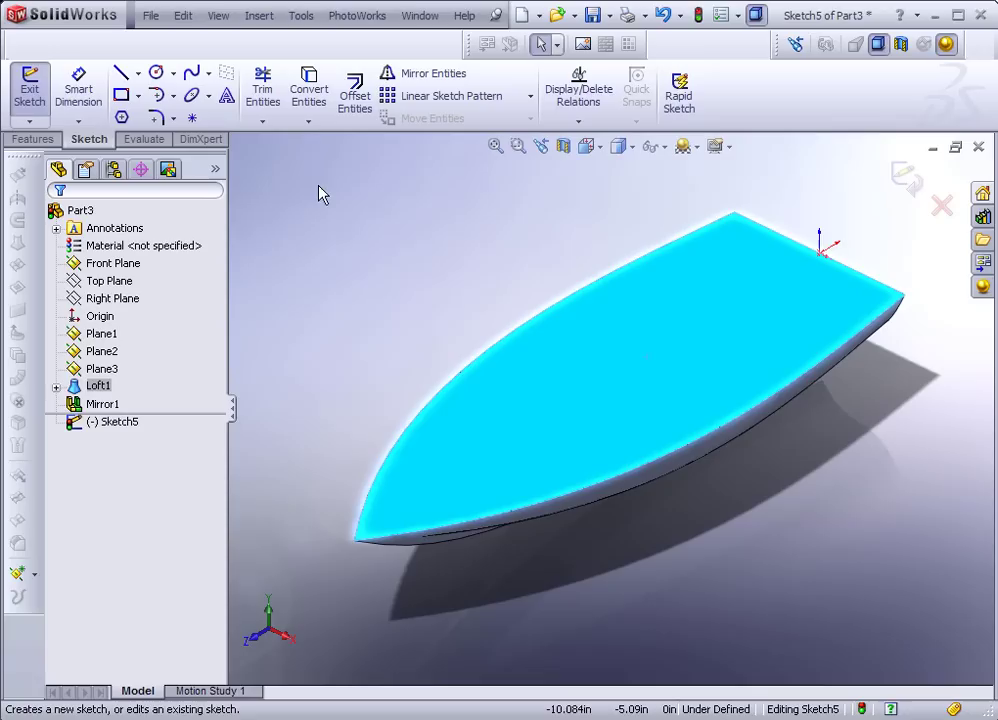
pyautogui.click(356, 100)
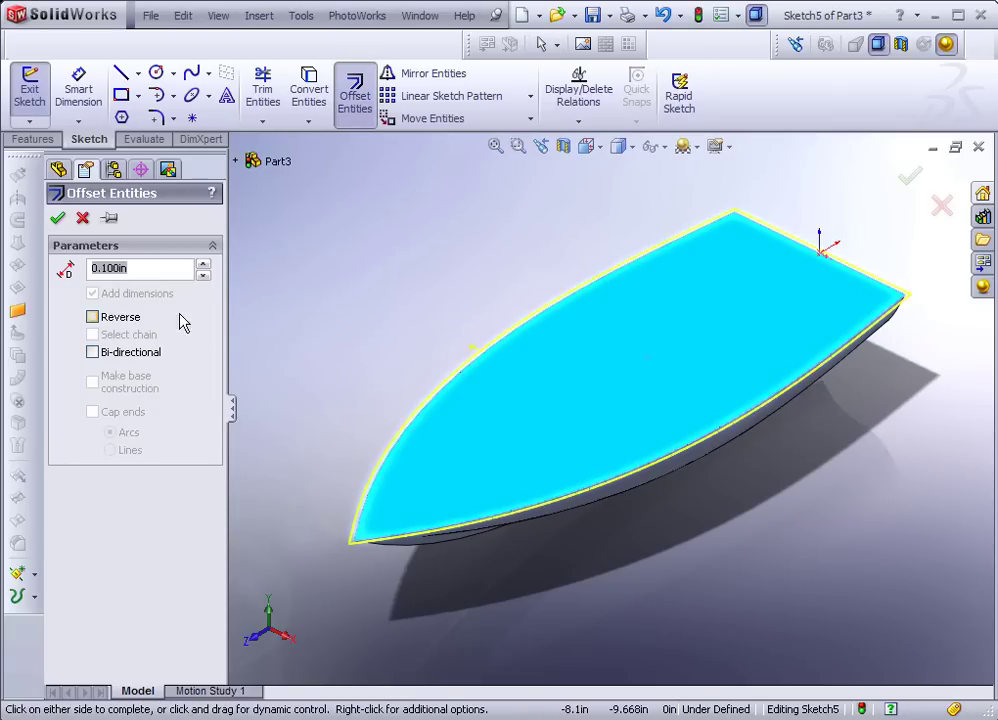
pyautogui.click(203, 263)
pyautogui.click(203, 263)
pyautogui.click(203, 263)
pyautogui.click(203, 263)
pyautogui.click(203, 263)
pyautogui.click(203, 263)
pyautogui.click(93, 317)
pyautogui.click(203, 263)
pyautogui.click(203, 263)
pyautogui.click(203, 263)
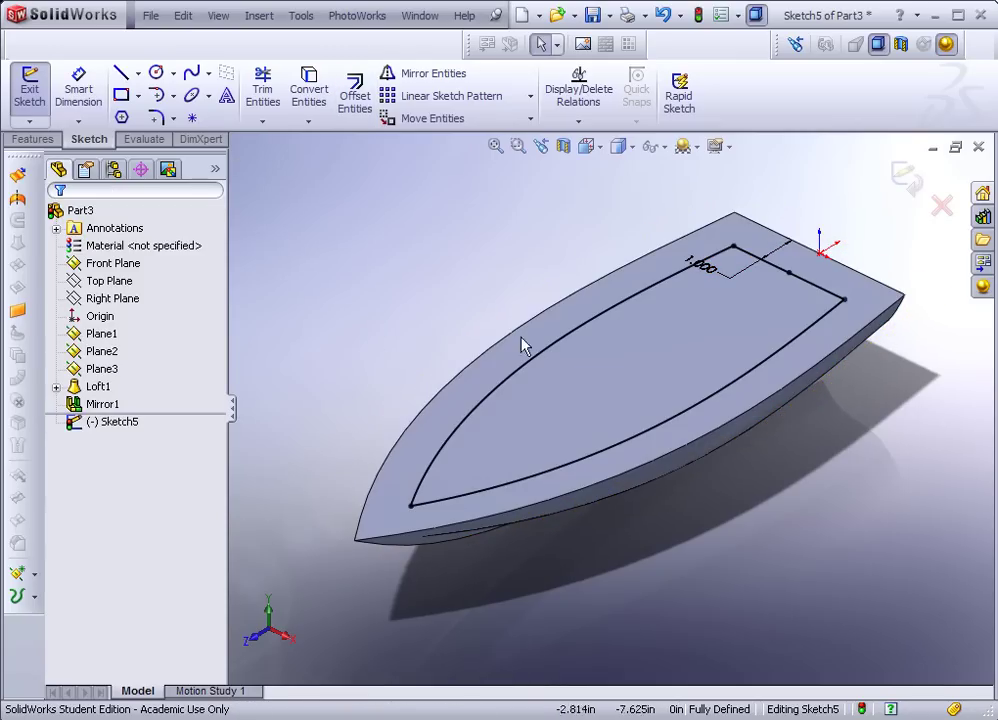
# Step: Draw a cross line over the offset outline and trim away the aft segments
pyautogui.click(627, 301)
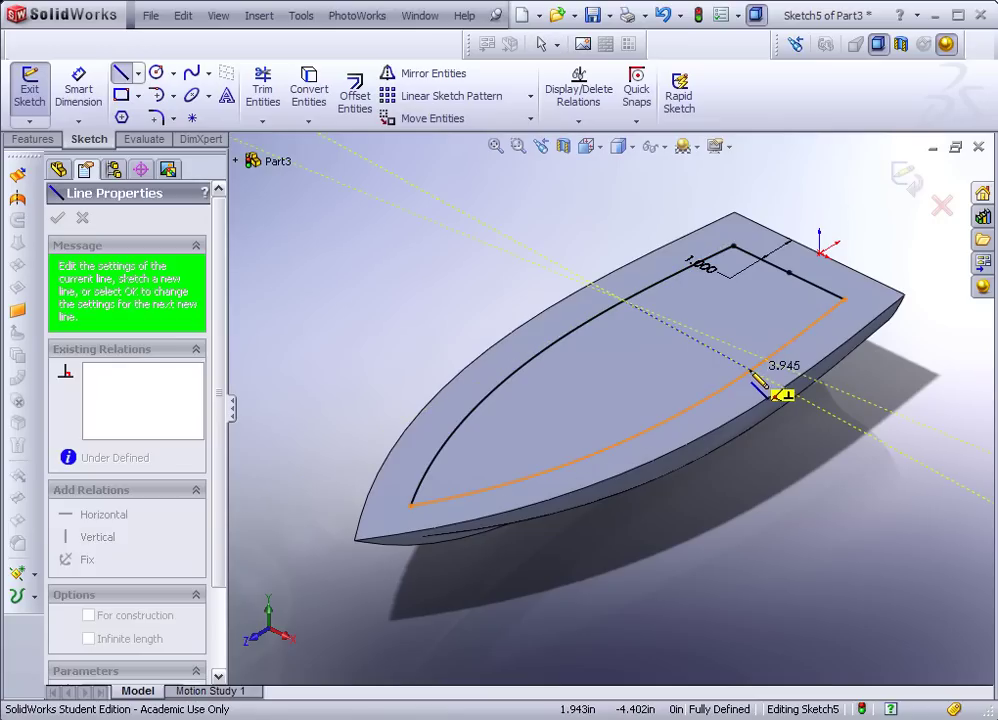
pyautogui.click(751, 370)
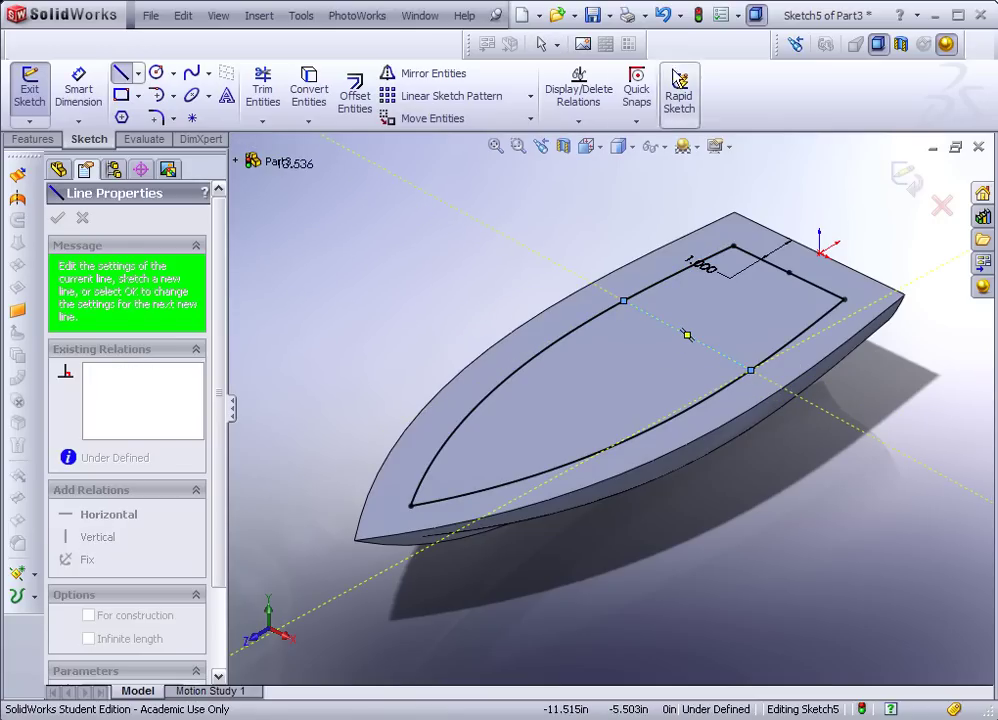
pyautogui.click(265, 95)
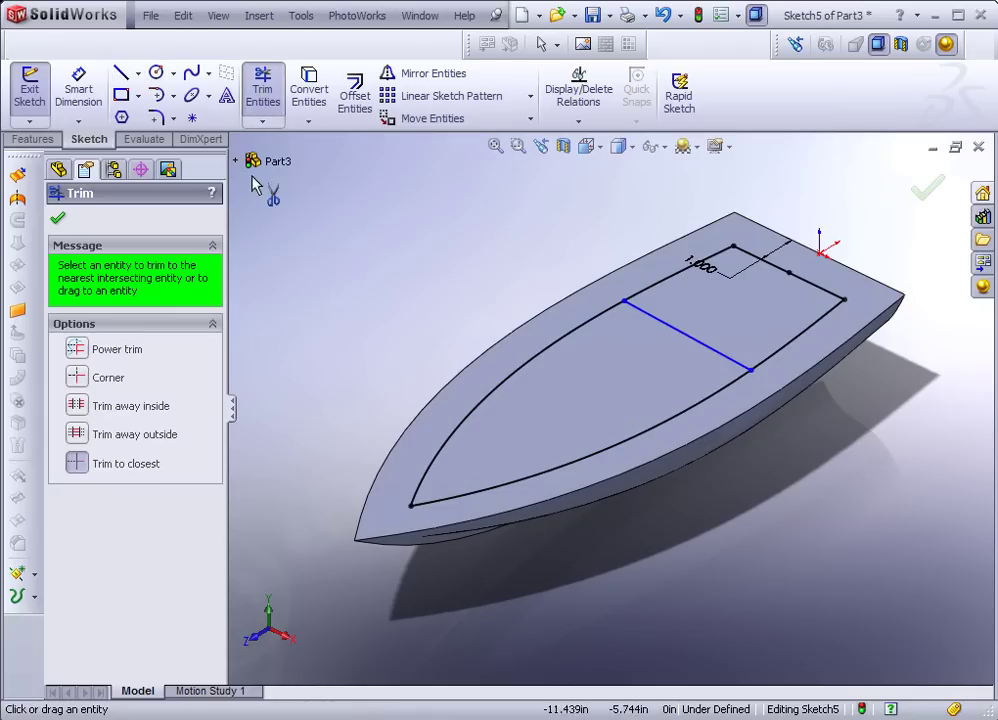
pyautogui.click(680, 276)
pyautogui.click(786, 344)
pyautogui.click(800, 277)
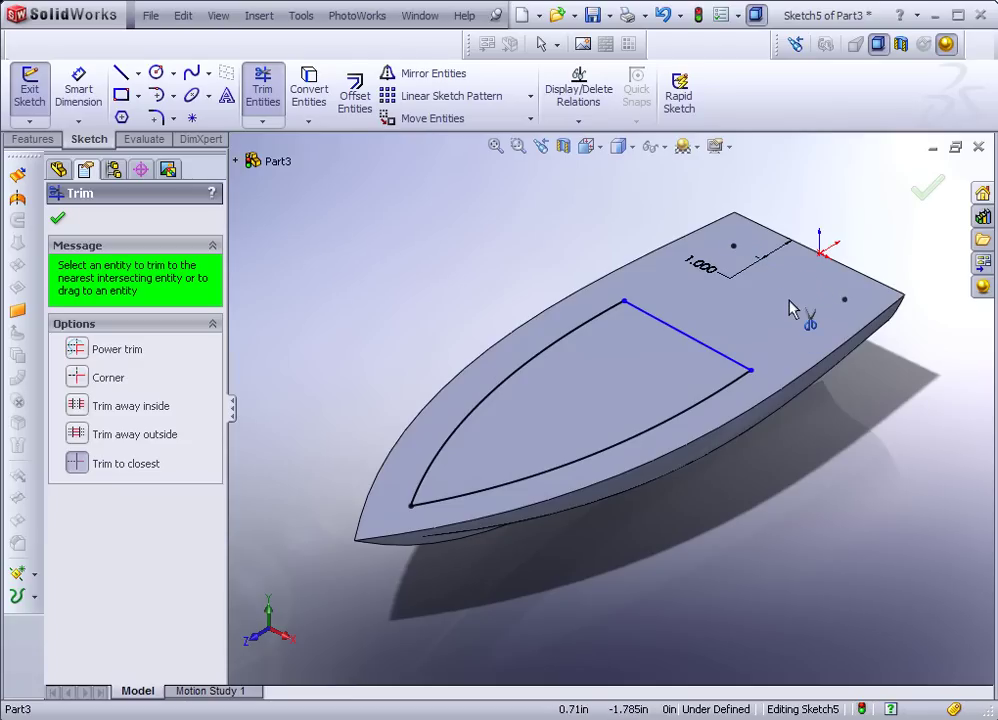
pyautogui.click(48, 138)
# Step: Extrude the bow region 1.000in with a 22° draft, forming the cabin as Extrude1
pyautogui.click(40, 102)
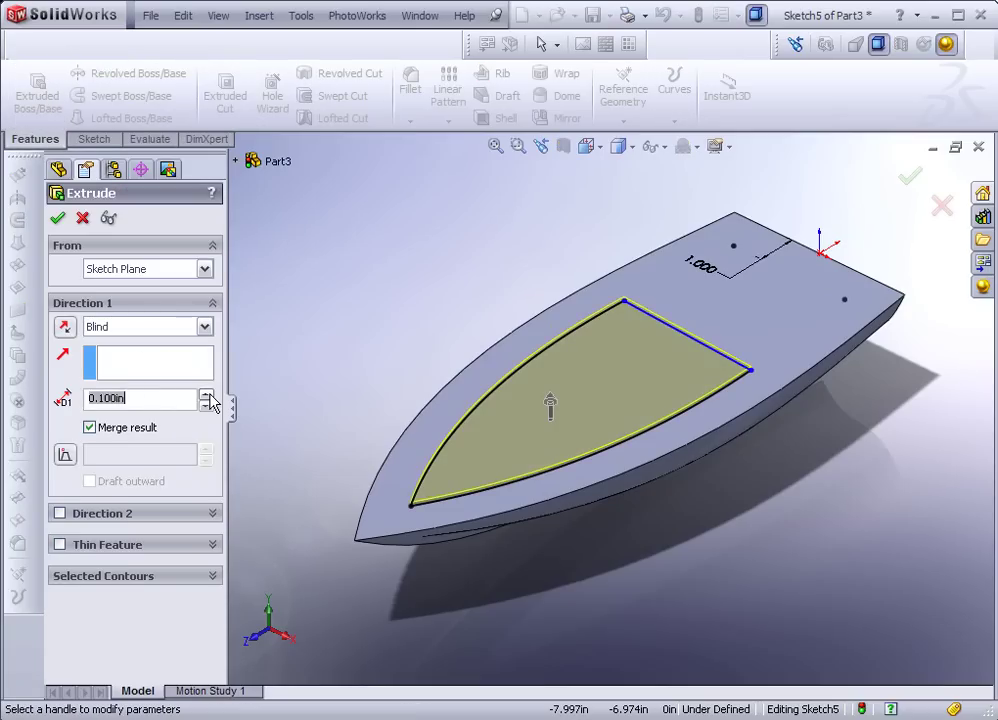
pyautogui.moveTo(210, 395); pyautogui.dragTo(207, 393)
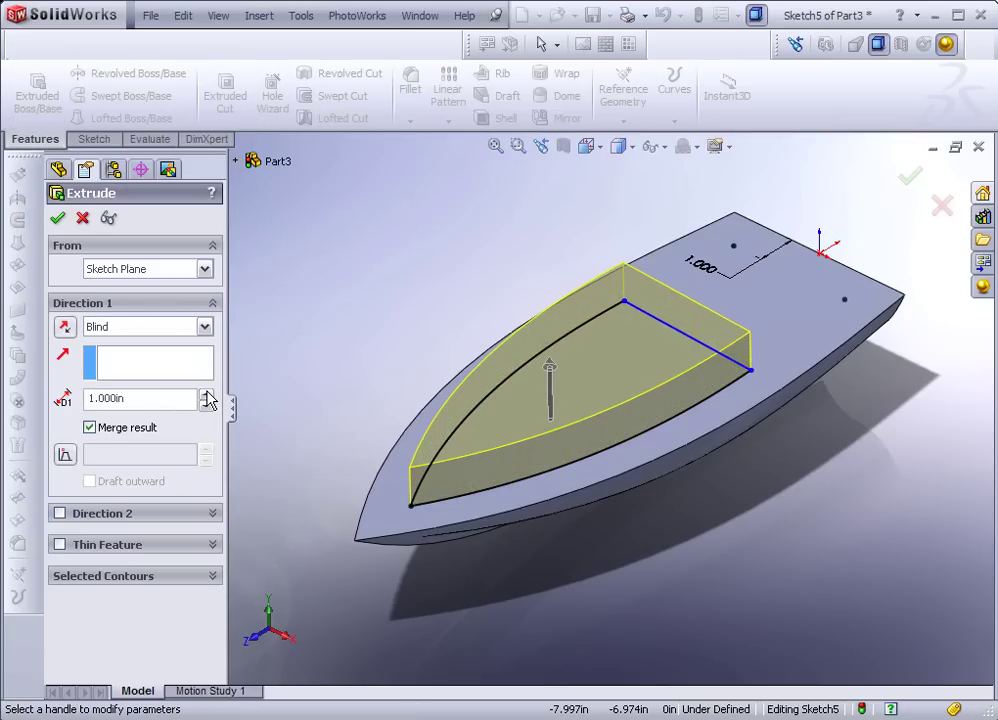
pyautogui.click(63, 456)
pyautogui.moveTo(206, 451); pyautogui.dragTo(207, 452)
pyautogui.moveTo(408, 305); pyautogui.dragTo(392, 267, button='middle')
pyautogui.click(206, 450)
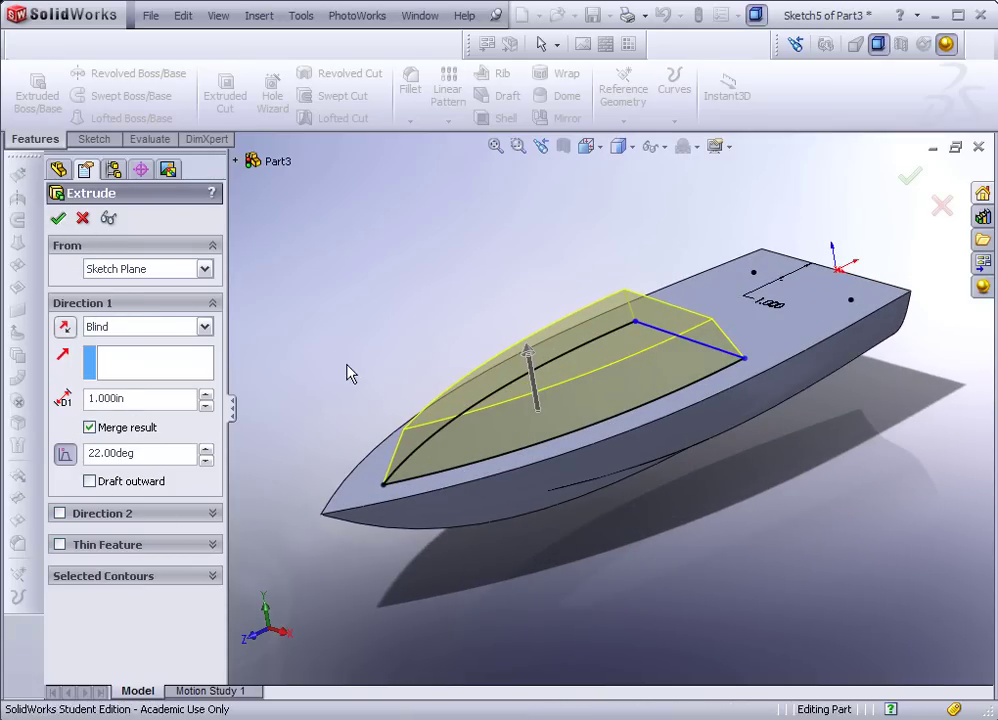
pyautogui.press('Return')
pyautogui.moveTo(356, 361); pyautogui.dragTo(668, 368, button='middle')
pyautogui.click(637, 350)
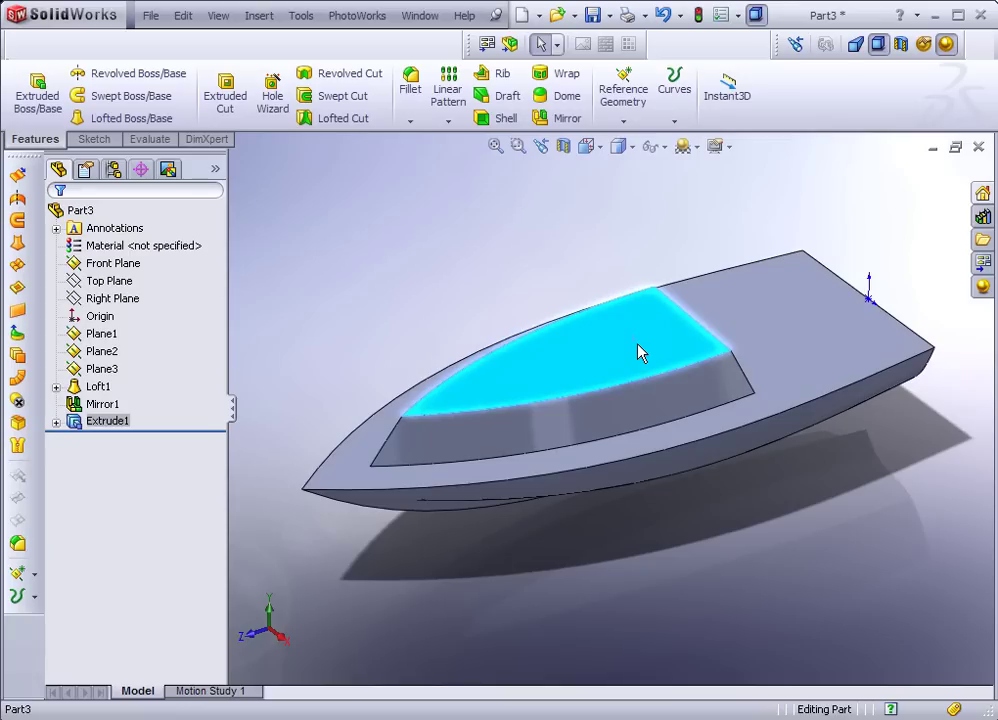
# Step: Sketch a small circle on the cabin's top face
pyautogui.click(699, 277)
pyautogui.click(156, 72)
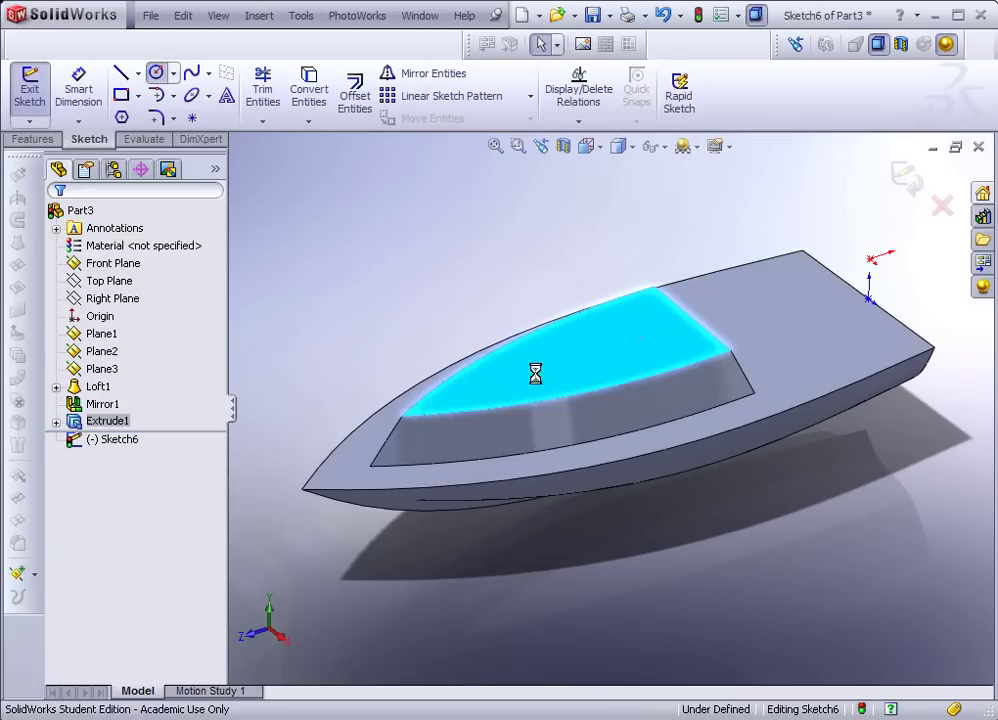
pyautogui.click(639, 338)
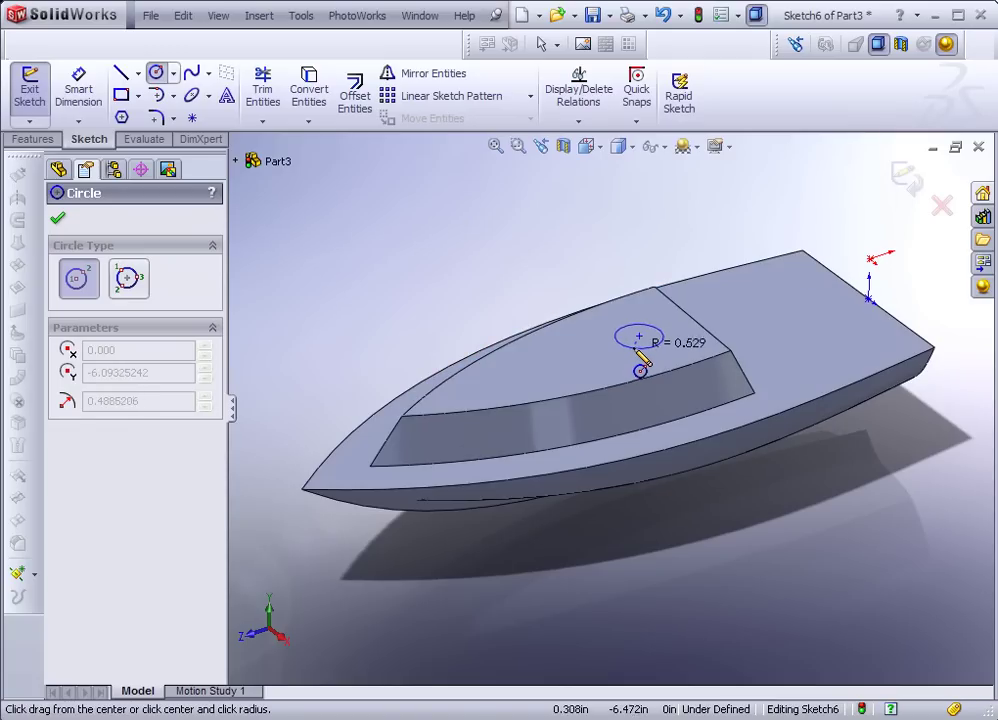
pyautogui.click(638, 350)
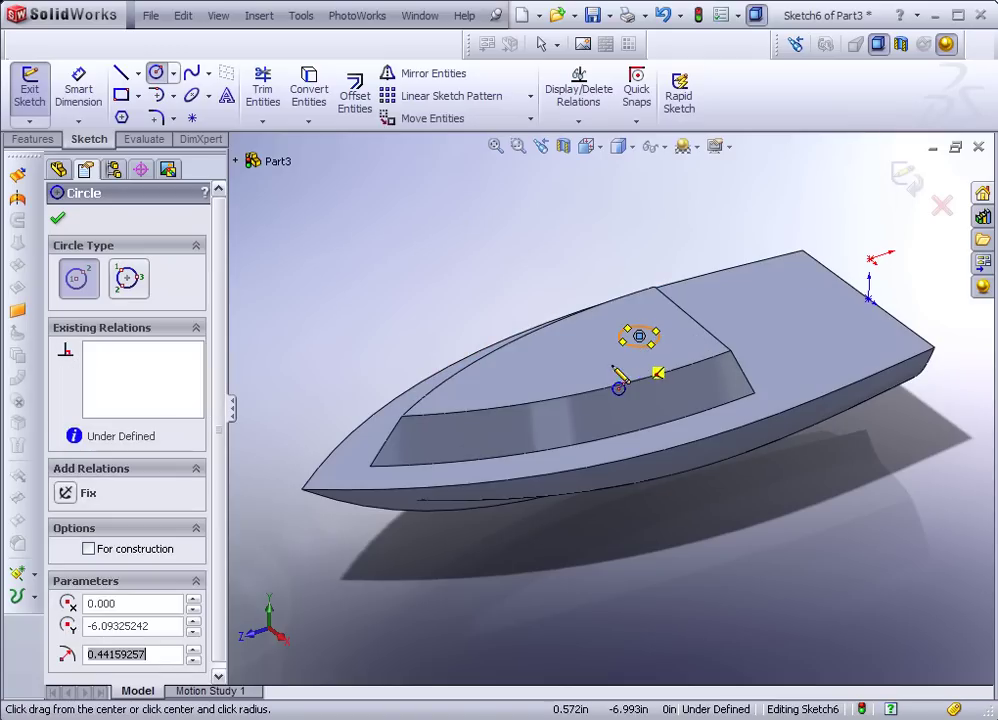
# Step: Extrude the circle 10.340in with a 1° draft into the mast, Extrude2
pyautogui.click(42, 143)
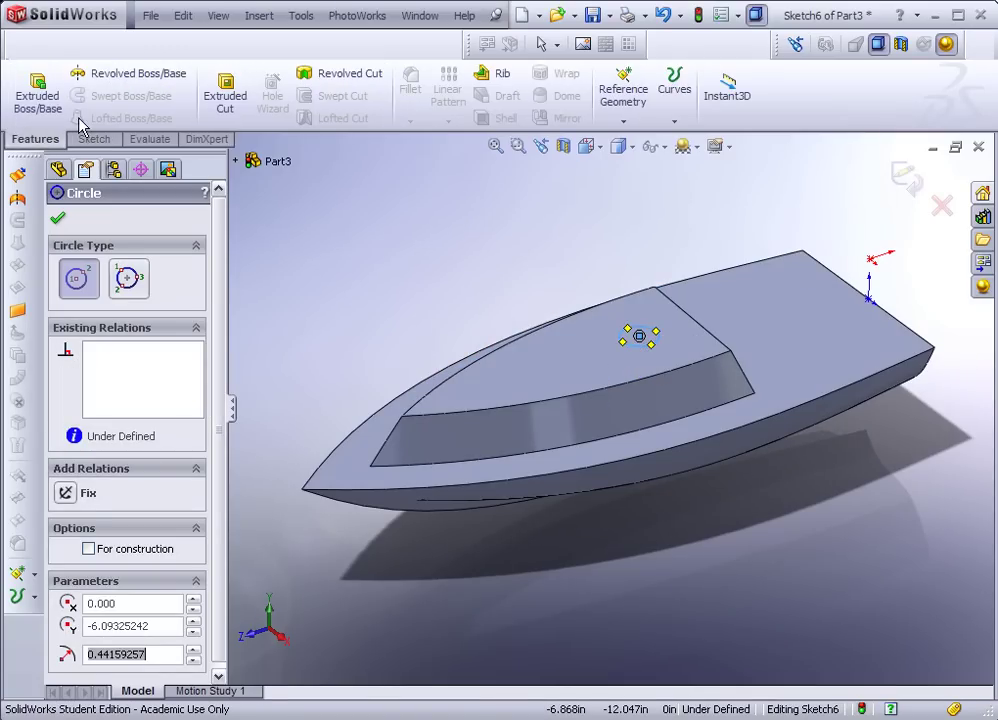
pyautogui.click(40, 96)
pyautogui.scroll(5, 476, 297)
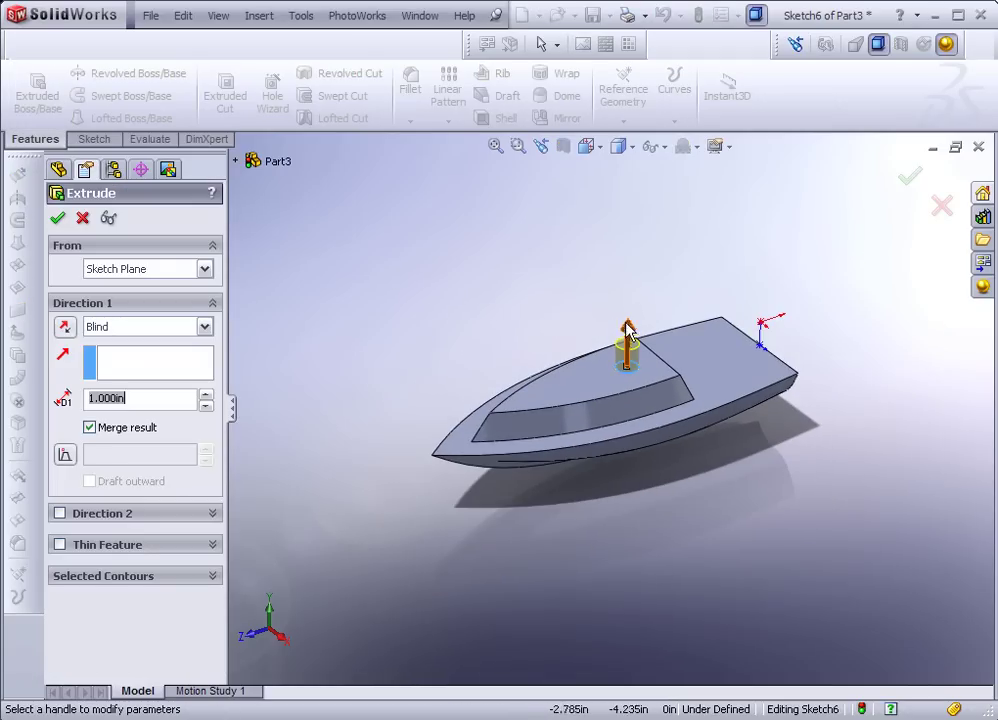
pyautogui.moveTo(628, 334); pyautogui.dragTo(631, 186)
pyautogui.click(65, 455)
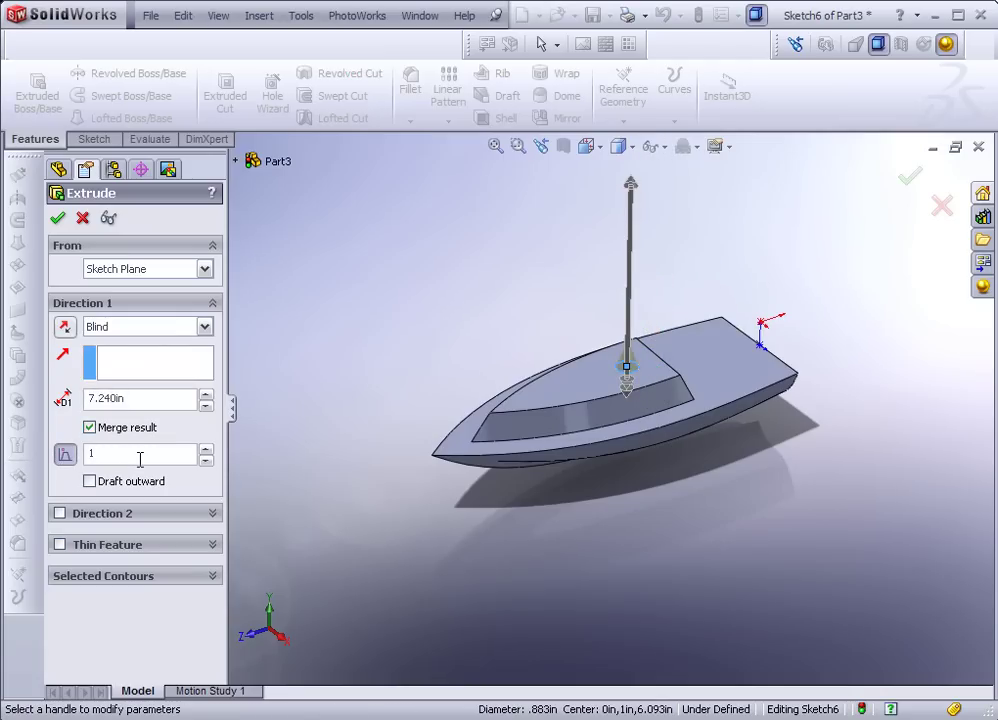
pyautogui.click(136, 399)
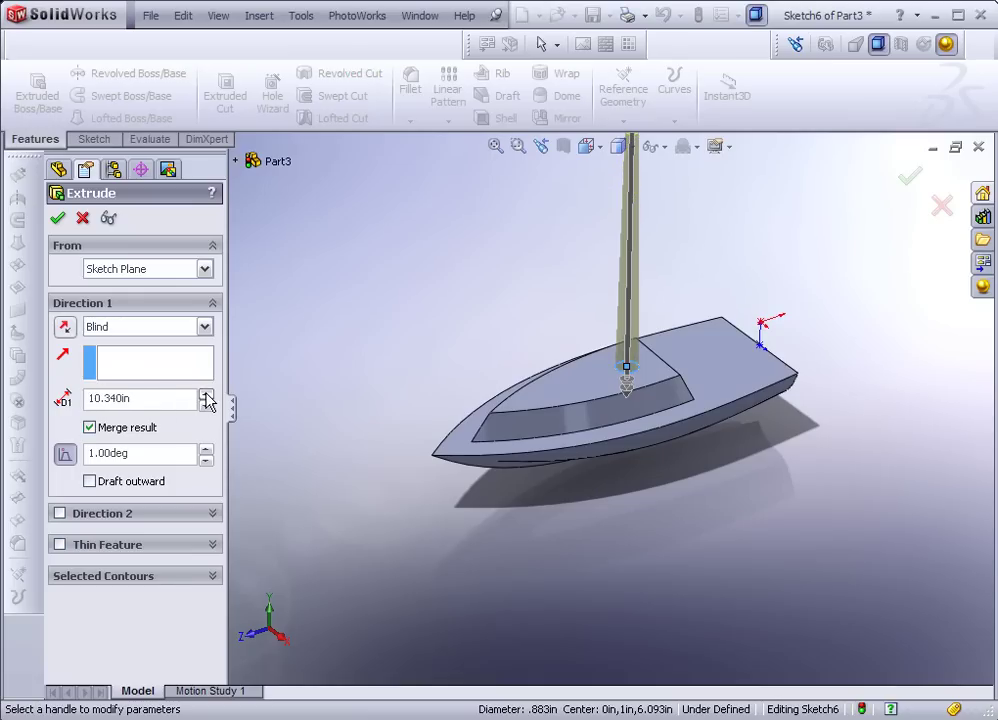
pyautogui.click(58, 219)
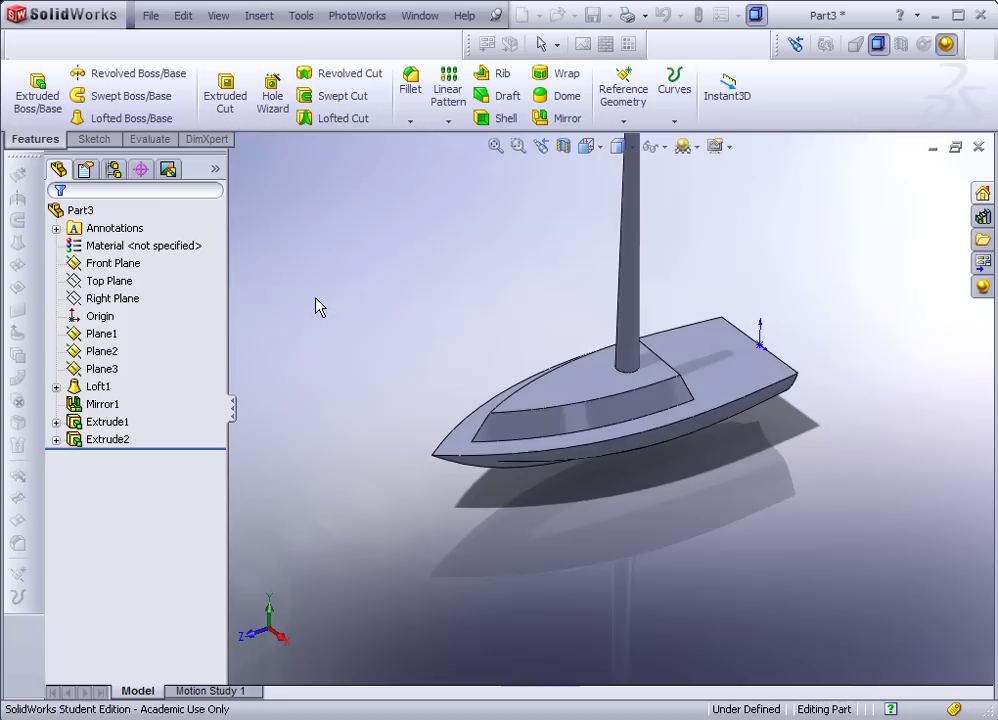
pyautogui.press('f')
pyautogui.moveTo(455, 392); pyautogui.dragTo(541, 352, button='middle')
pyautogui.scroll(-3, 596, 378)
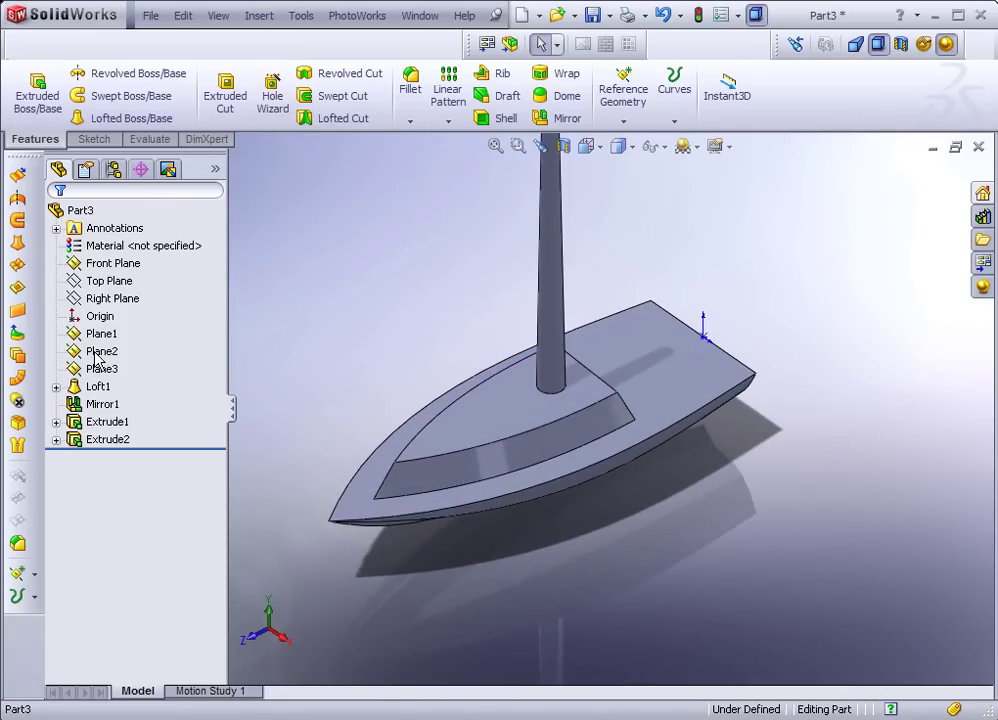
# Step: Start a sketch on the Right Plane and view it Normal To
pyautogui.click(111, 298)
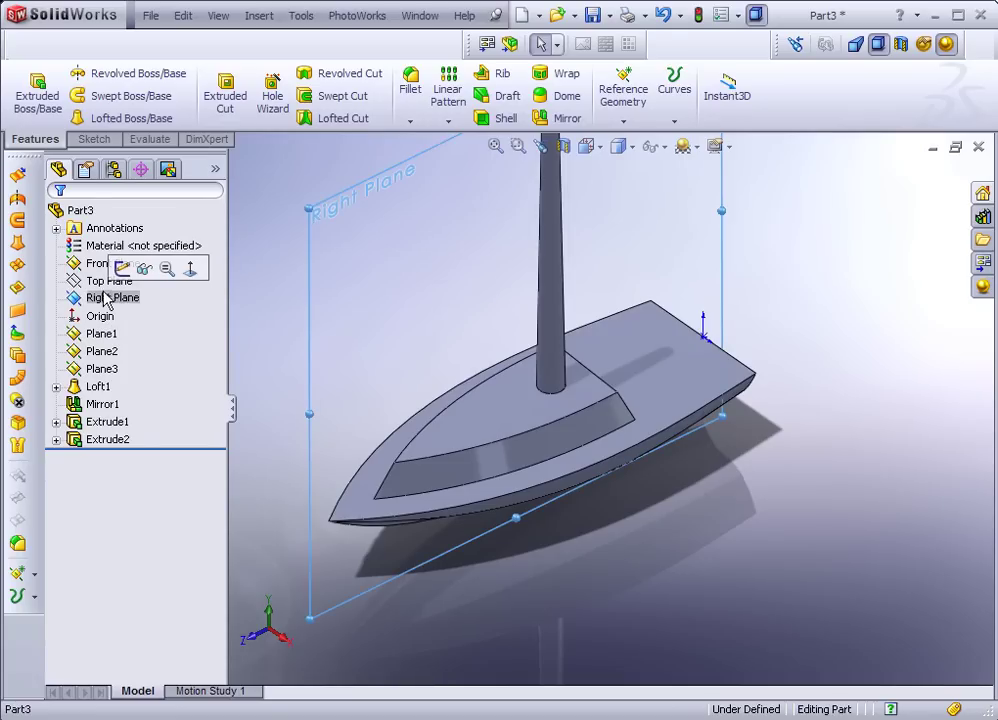
pyautogui.click(122, 268)
pyautogui.press('space')
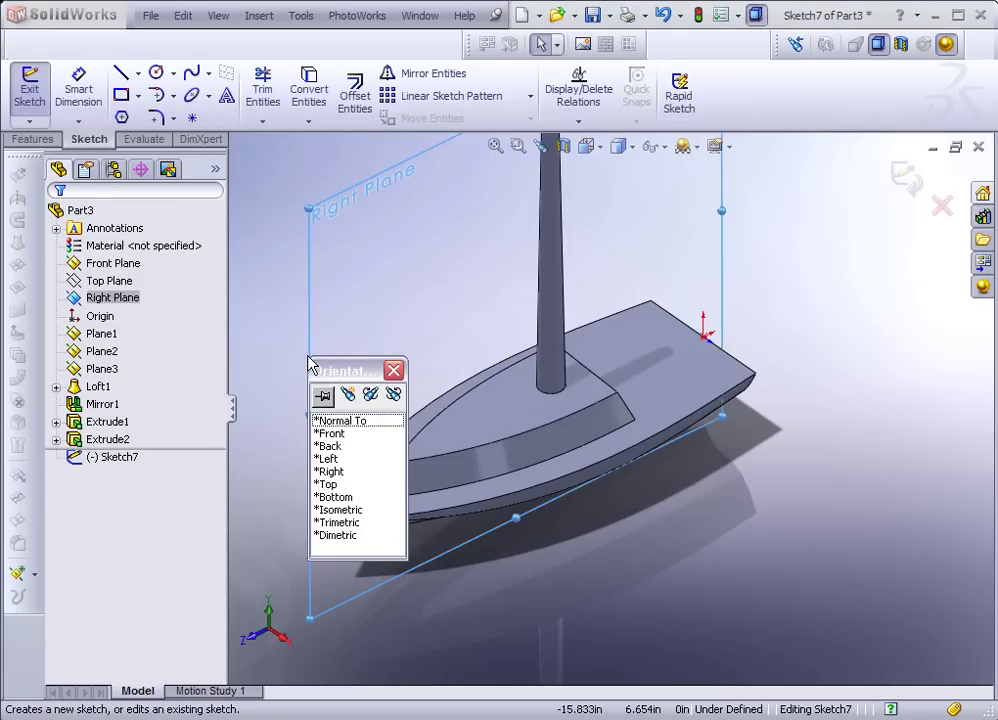
pyautogui.click(348, 421)
pyautogui.click(478, 372)
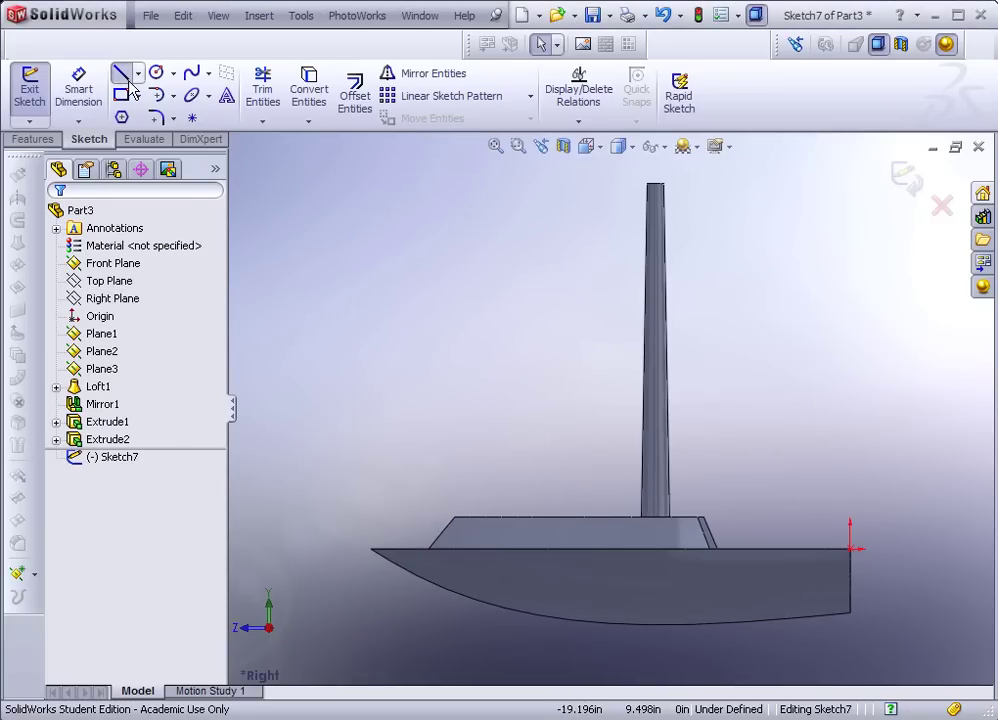
# Step: Draw a thin closed line outline from the mast toward the stern, then narrow it
pyautogui.click(662, 467)
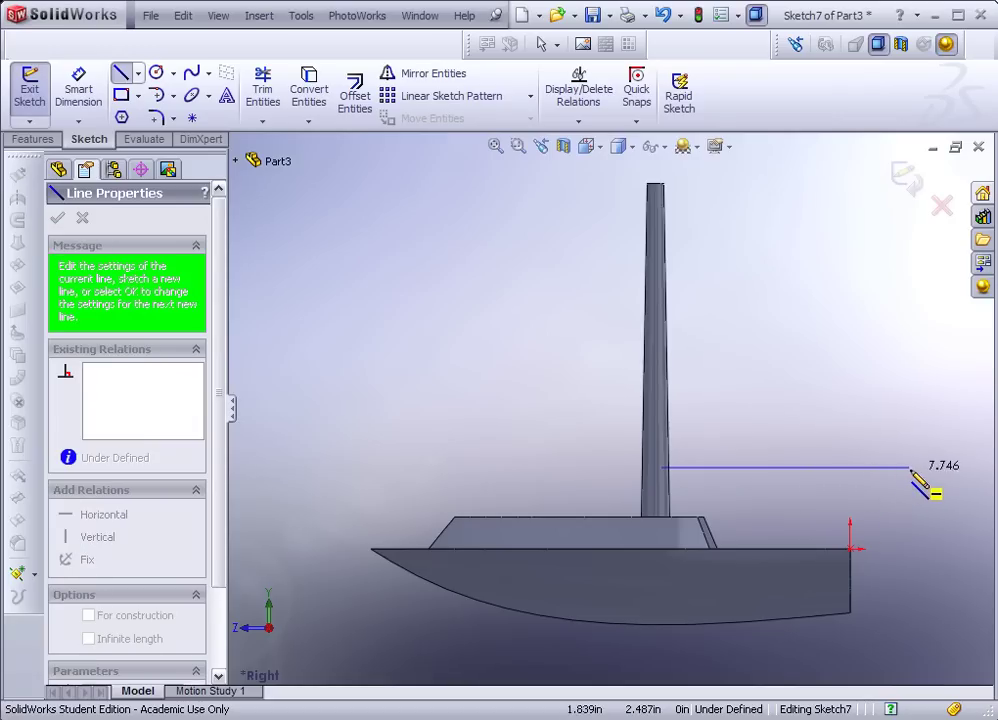
pyautogui.click(923, 467)
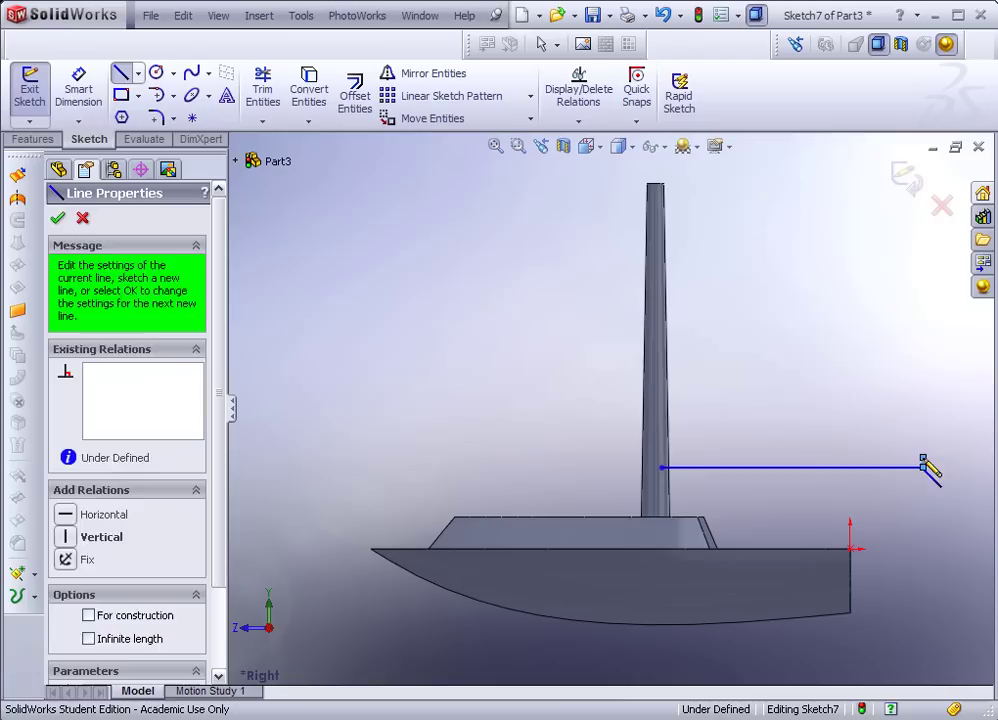
pyautogui.click(662, 451)
pyautogui.click(662, 467)
pyautogui.press('Up')
pyautogui.press('Left')
pyautogui.press('Left')
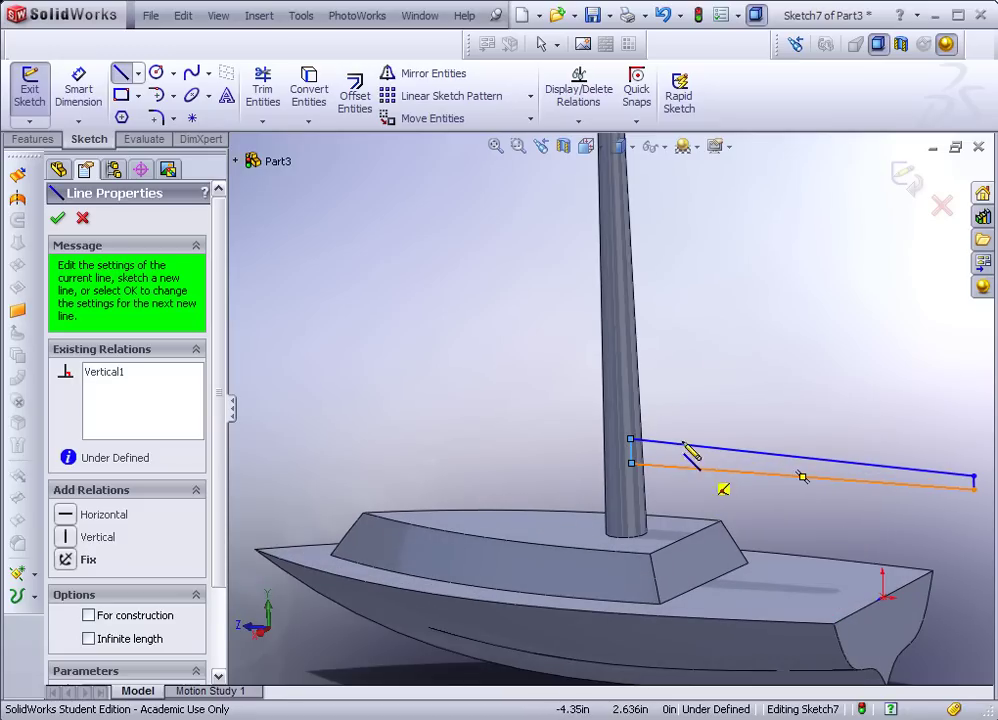
pyautogui.rightClick(803, 477)
pyautogui.click(726, 357)
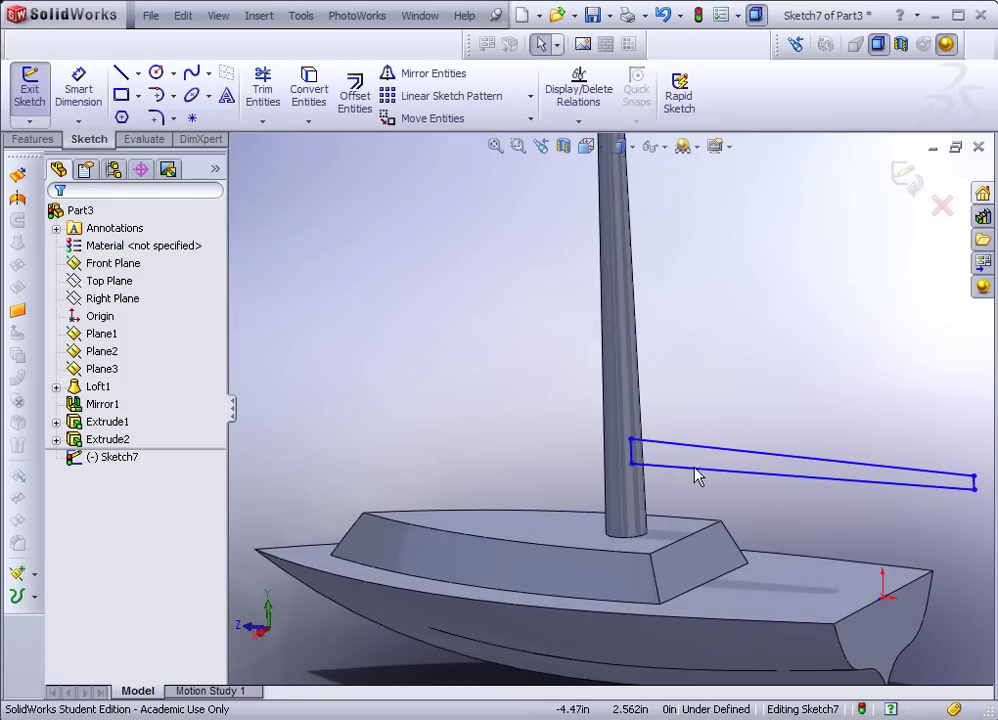
pyautogui.moveTo(700, 461)
pyautogui.mouseDown()
pyautogui.moveTo(704, 443)
pyautogui.moveTo(704, 466)
pyautogui.moveTo(699, 458)
pyautogui.mouseUp()
# Step: Revolve the thin outline 360° about Line1 to create the boom as Revolve1
pyautogui.click(659, 363)
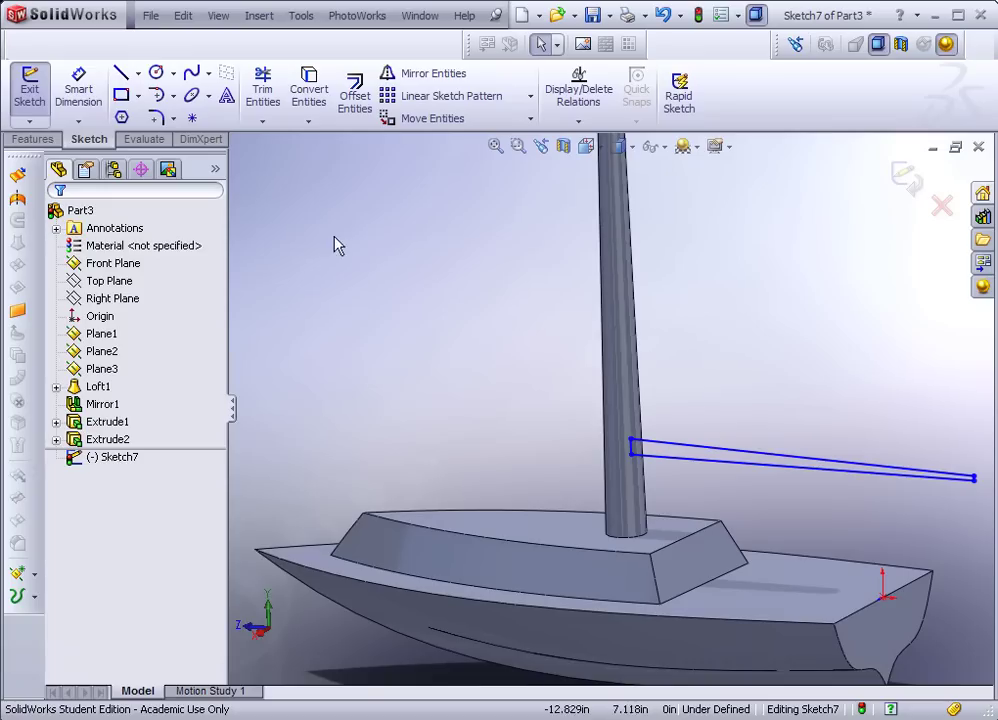
pyautogui.click(32, 141)
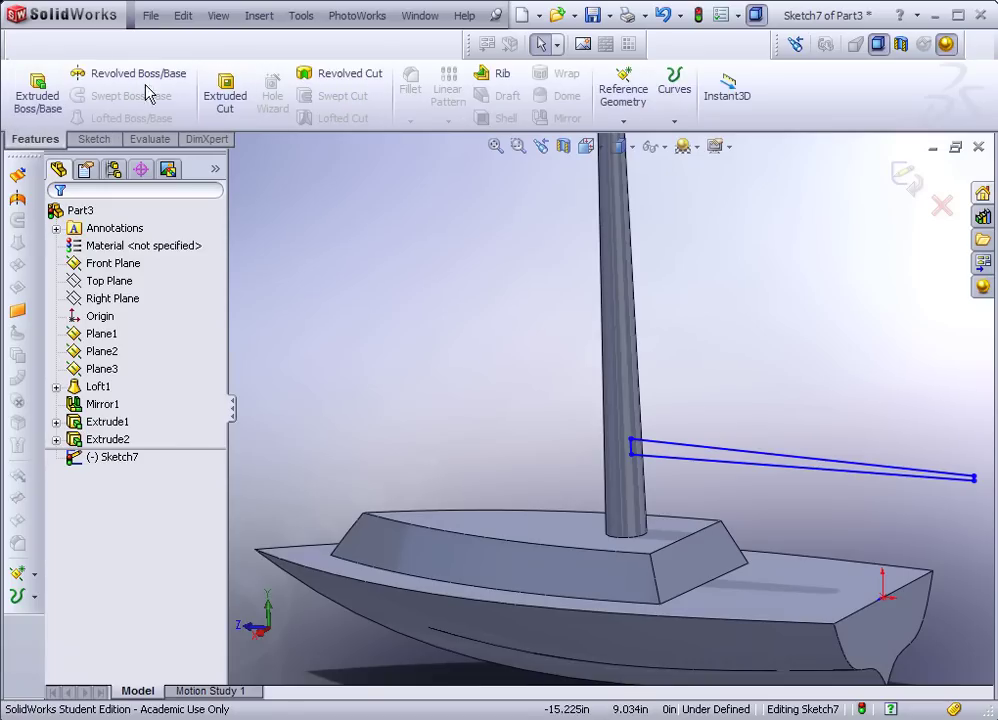
pyautogui.click(80, 80)
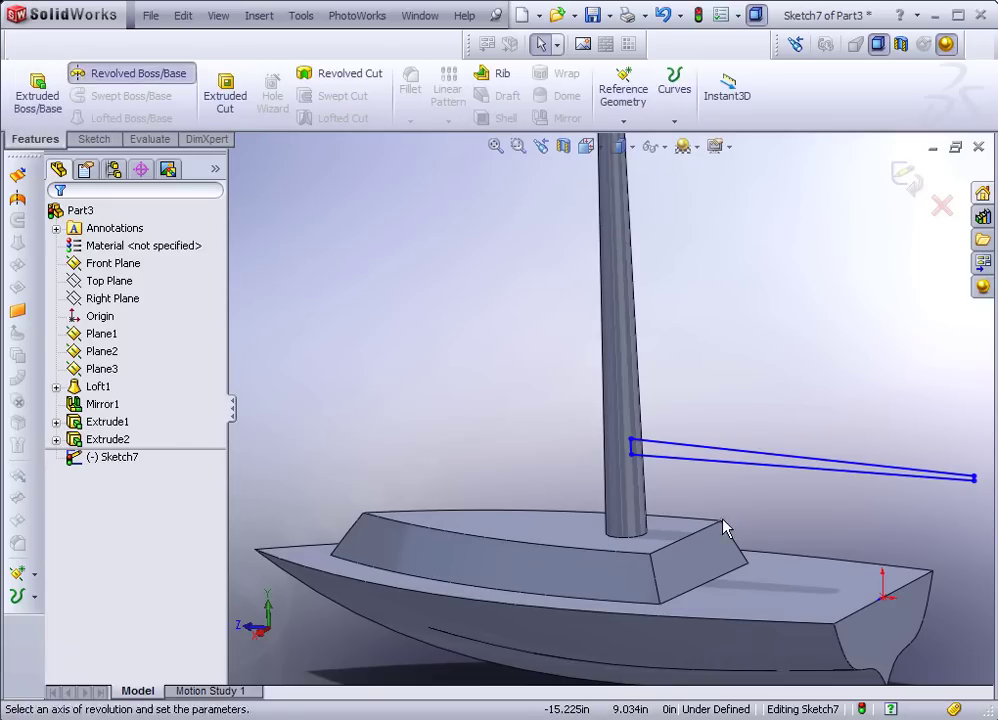
pyautogui.click(707, 462)
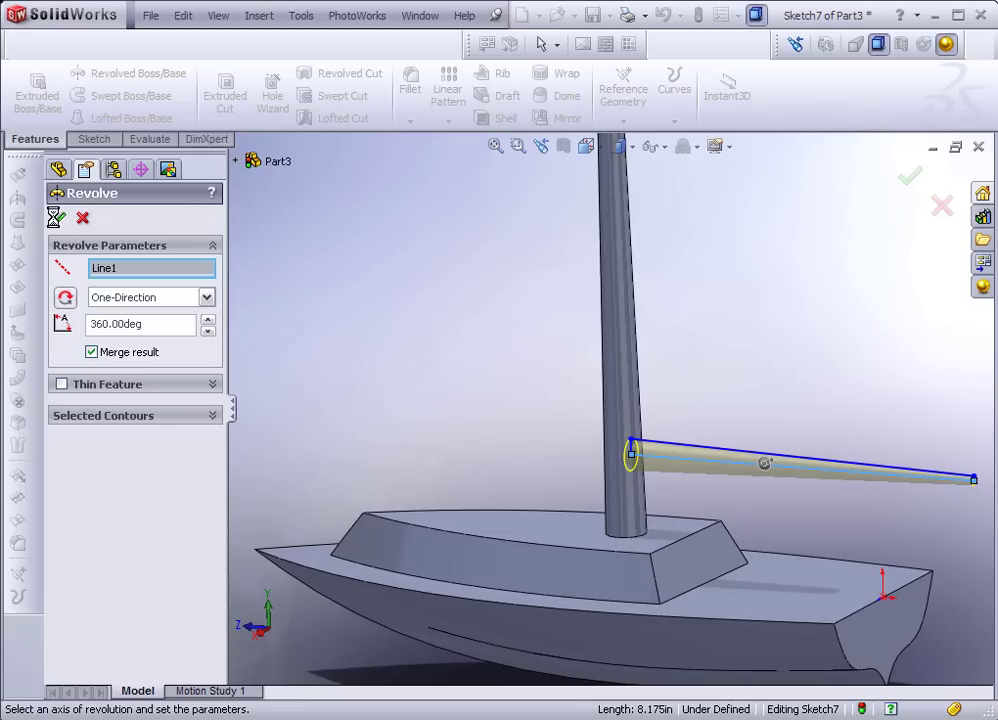
pyautogui.press('Return')
pyautogui.moveTo(379, 381); pyautogui.dragTo(437, 432, button='middle')
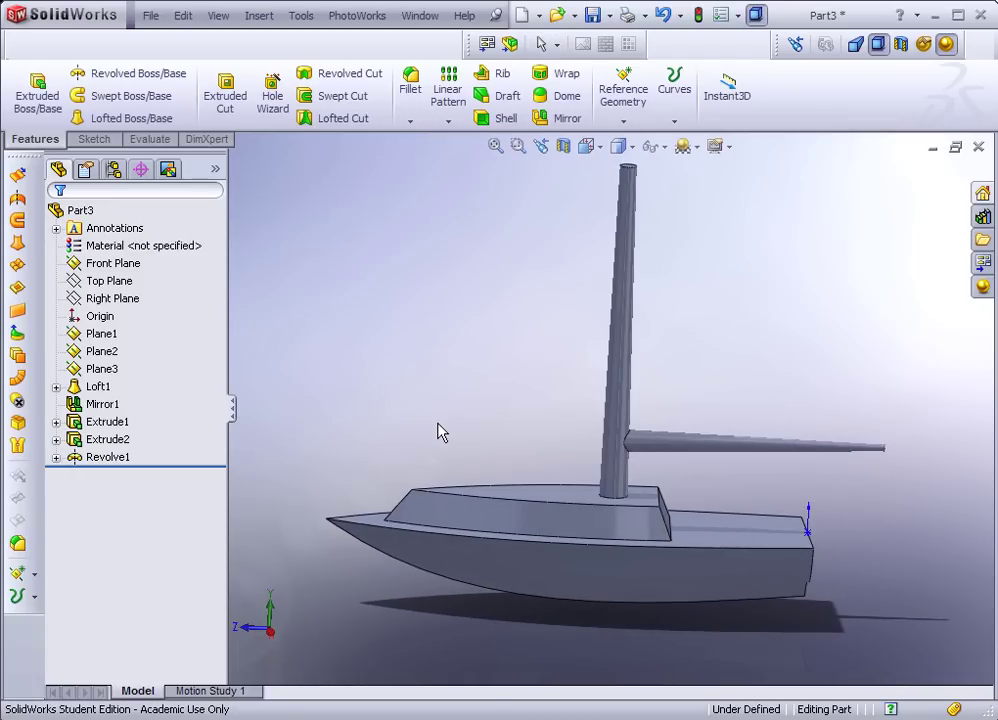
# Step: Start a new sketch on the Right Plane and view it Normal To
pyautogui.click(104, 297)
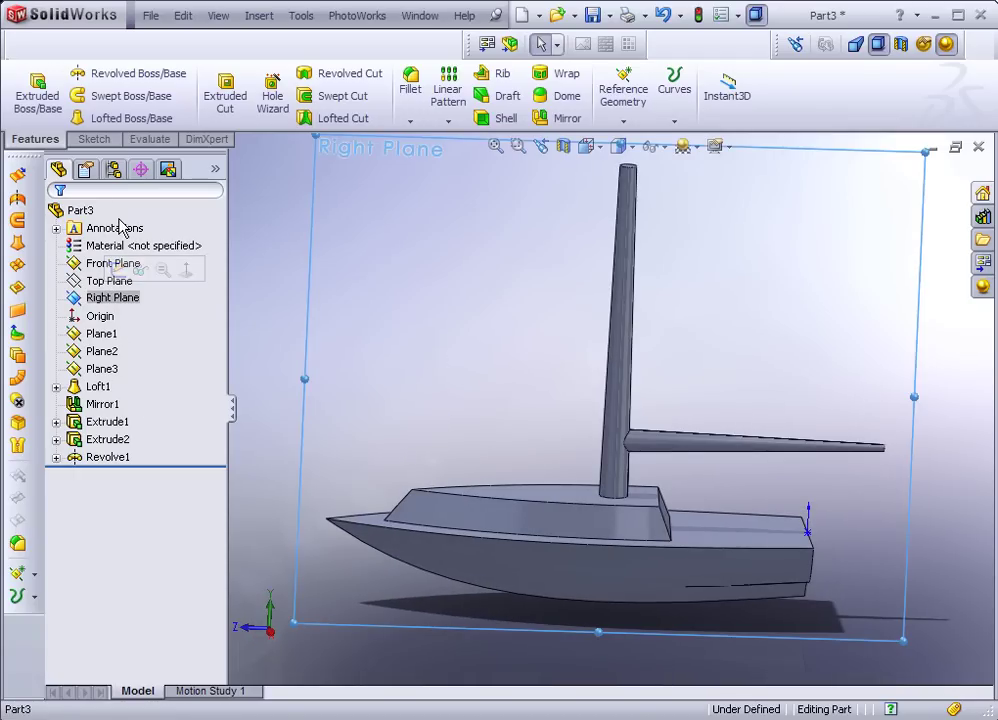
pyautogui.click(117, 268)
pyautogui.press('space')
pyautogui.click(210, 401)
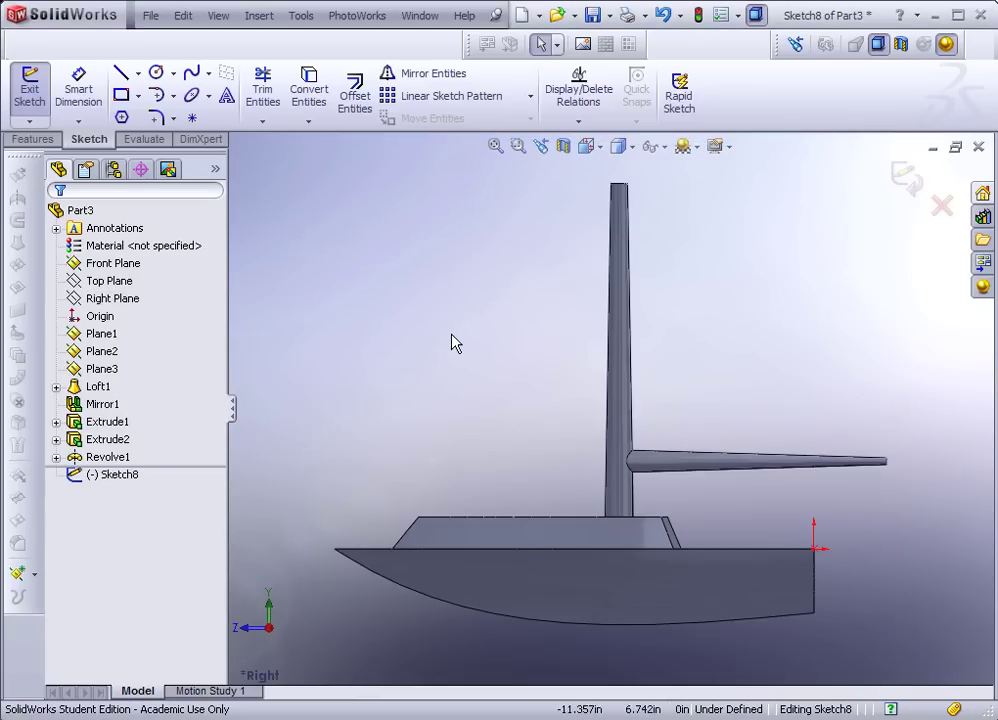
# Step: Draw a three-point spline from the mast top, bulging outward, down to the boom near the mast, then exit the sketch
pyautogui.click(192, 76)
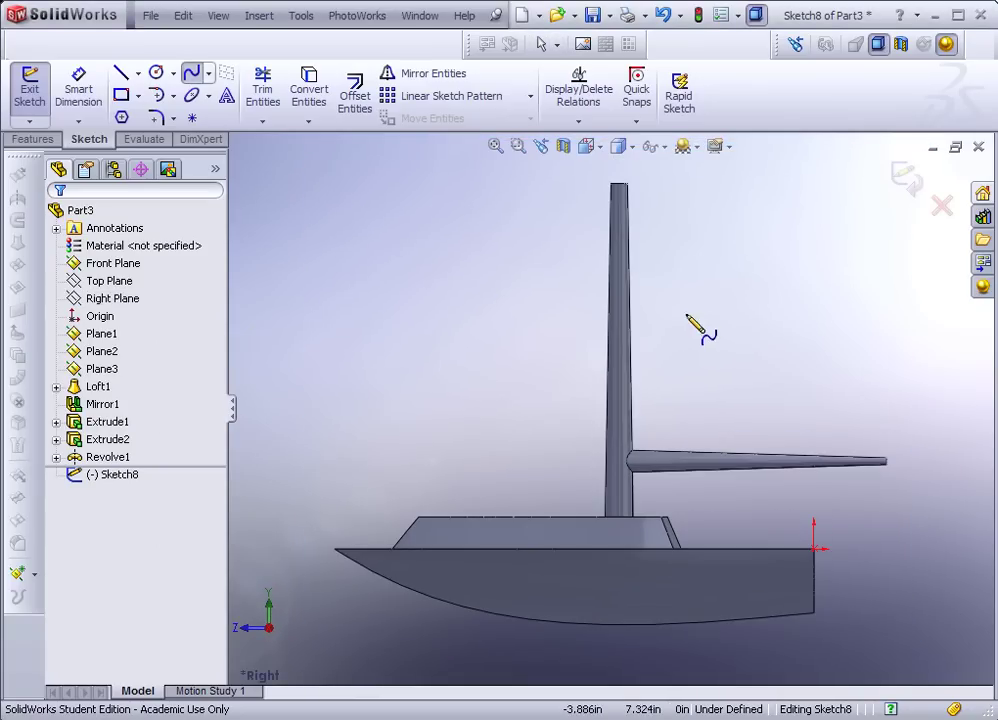
pyautogui.click(634, 189)
pyautogui.click(678, 381)
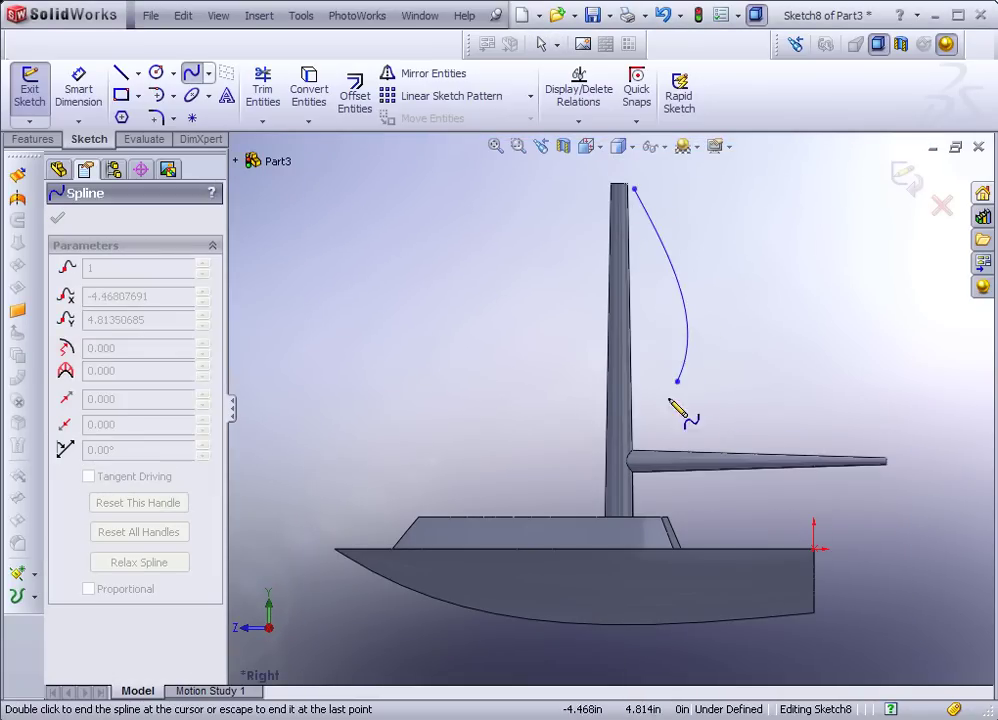
pyautogui.doubleClick(638, 446)
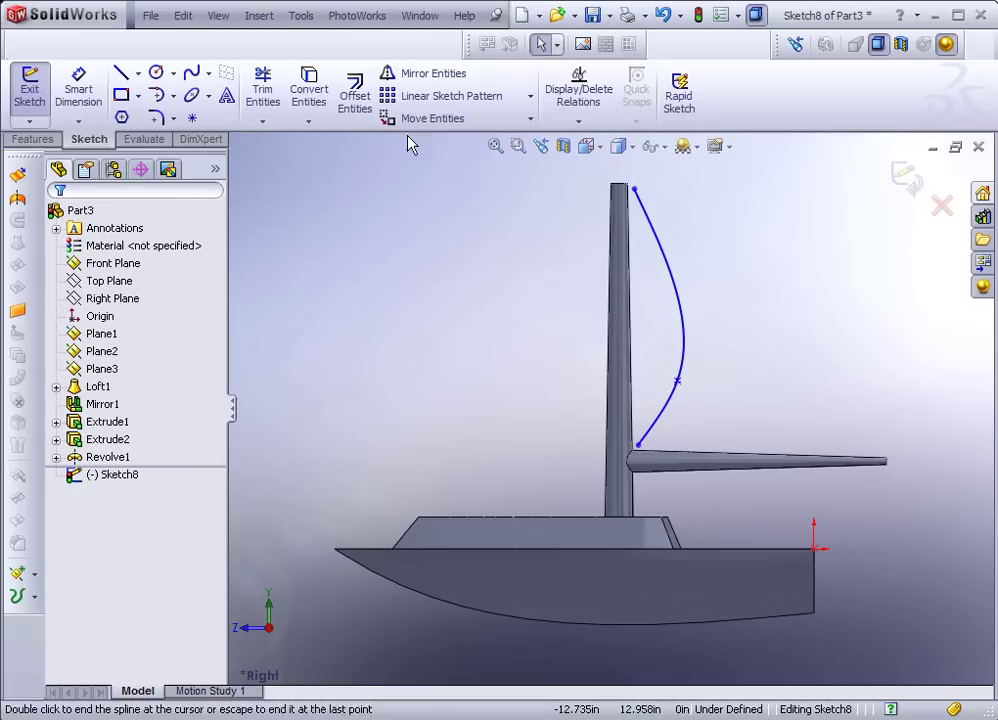
pyautogui.click(695, 15)
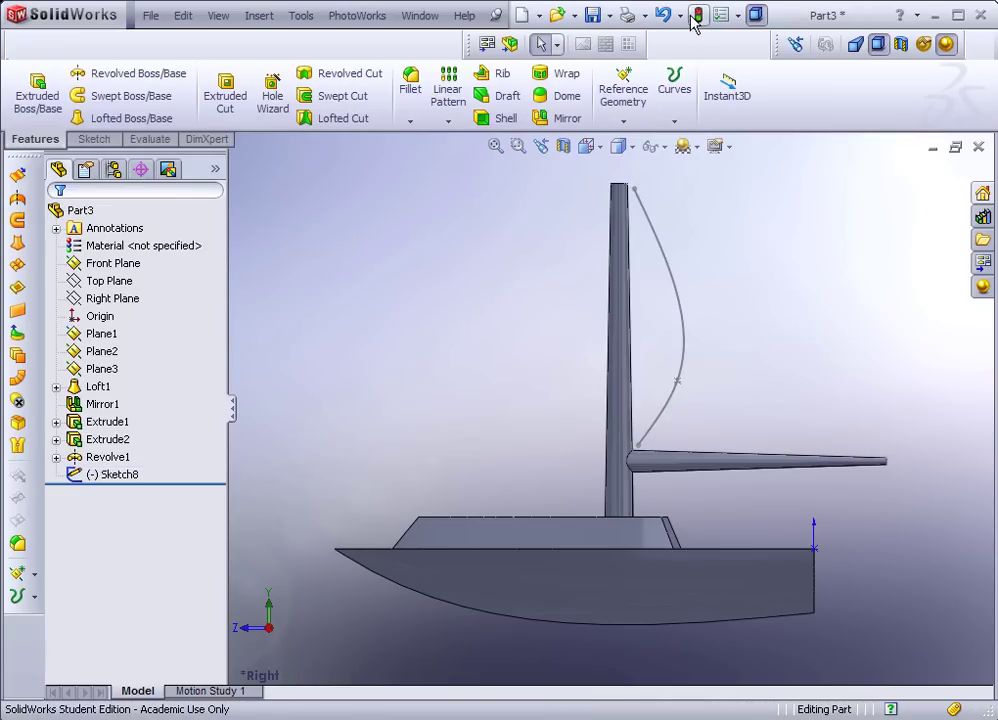
# Step: Start a new sketch on the Front Plane and view it Normal To
pyautogui.click(99, 287)
pyautogui.click(100, 297)
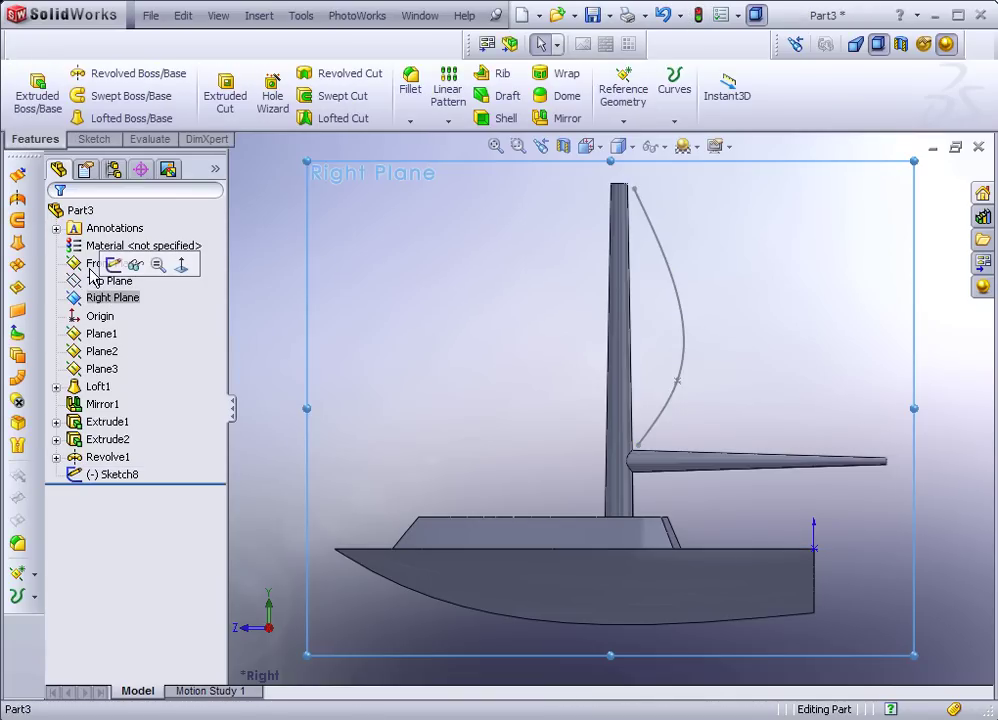
pyautogui.click(85, 266)
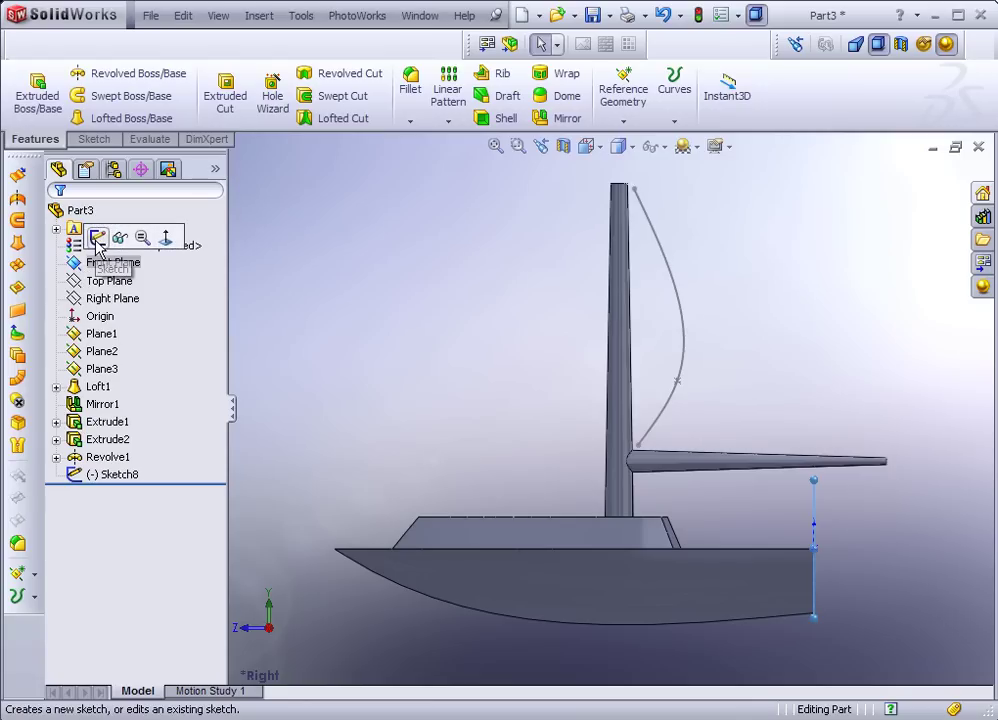
pyautogui.click(96, 240)
pyautogui.press('space')
pyautogui.click(139, 305)
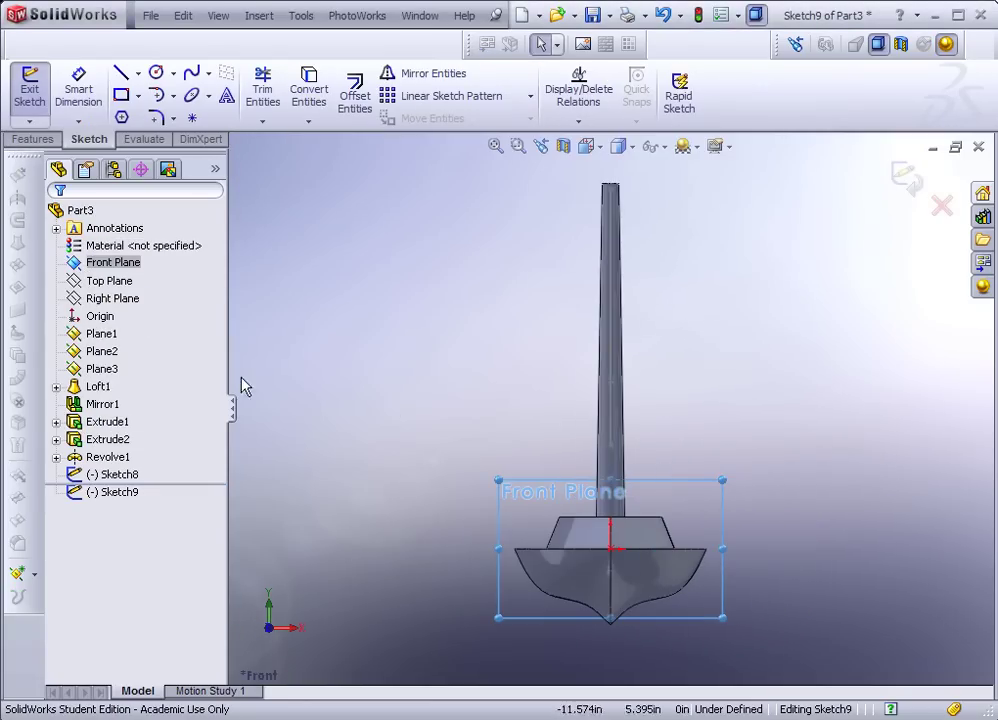
# Step: Draw a spline bowing left of the mast from its top down the mast, then exit the sketch
pyautogui.click(191, 74)
pyautogui.click(610, 445)
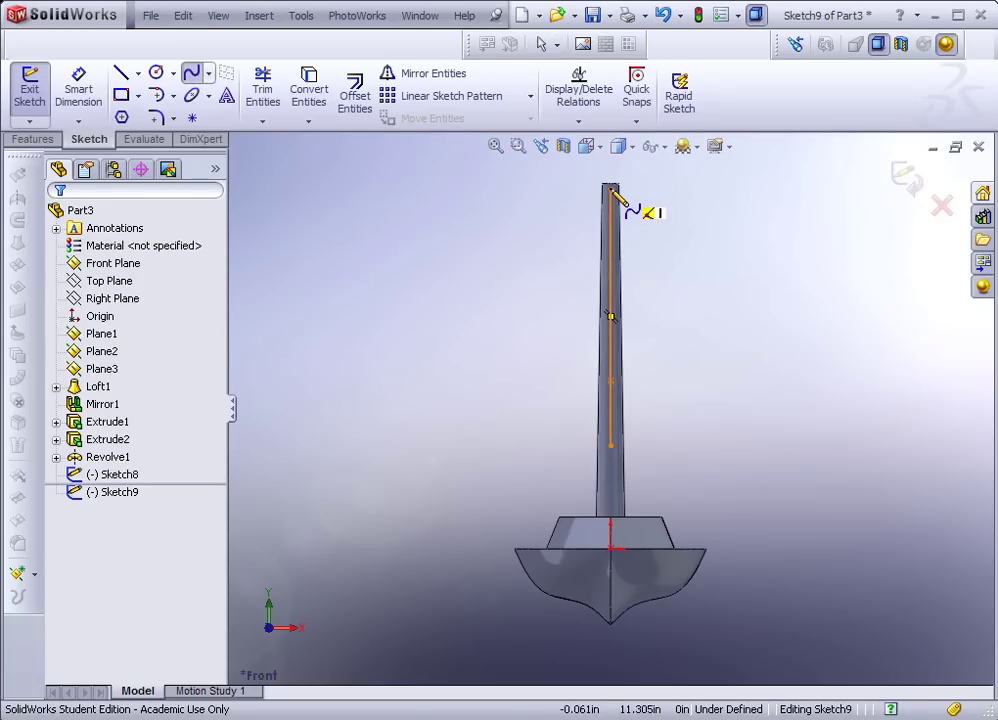
pyautogui.click(555, 388)
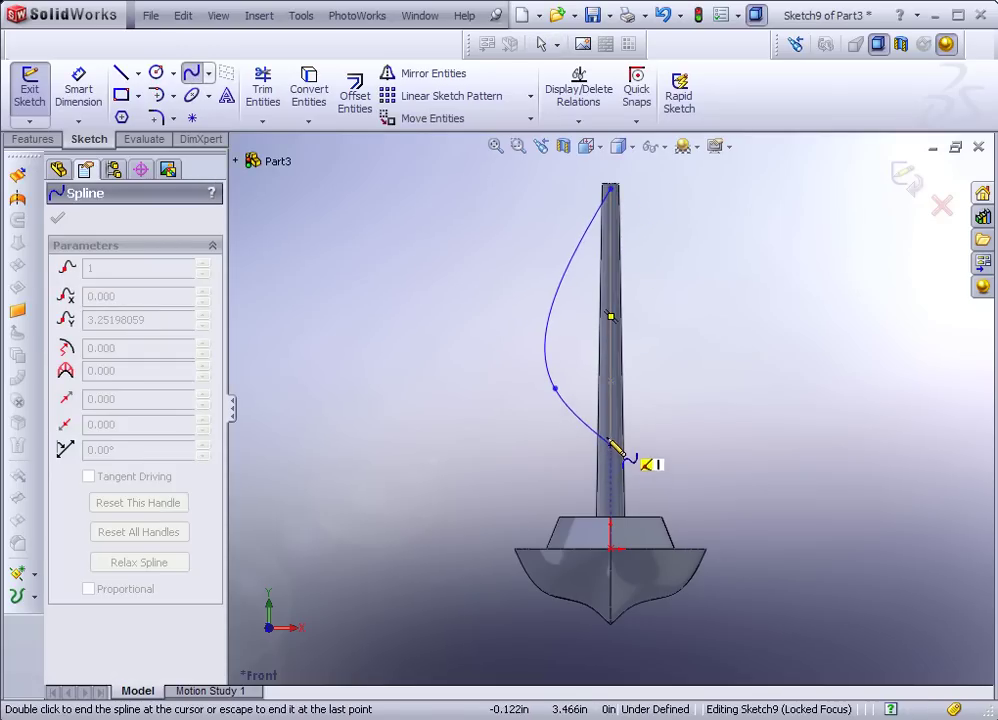
pyautogui.doubleClick(605, 438)
pyautogui.moveTo(510, 397); pyautogui.dragTo(440, 390, button='middle')
pyautogui.click(697, 15)
pyautogui.press('f')
pyautogui.moveTo(476, 408); pyautogui.dragTo(713, 348, button='middle')
pyautogui.scroll(-2, 684, 332)
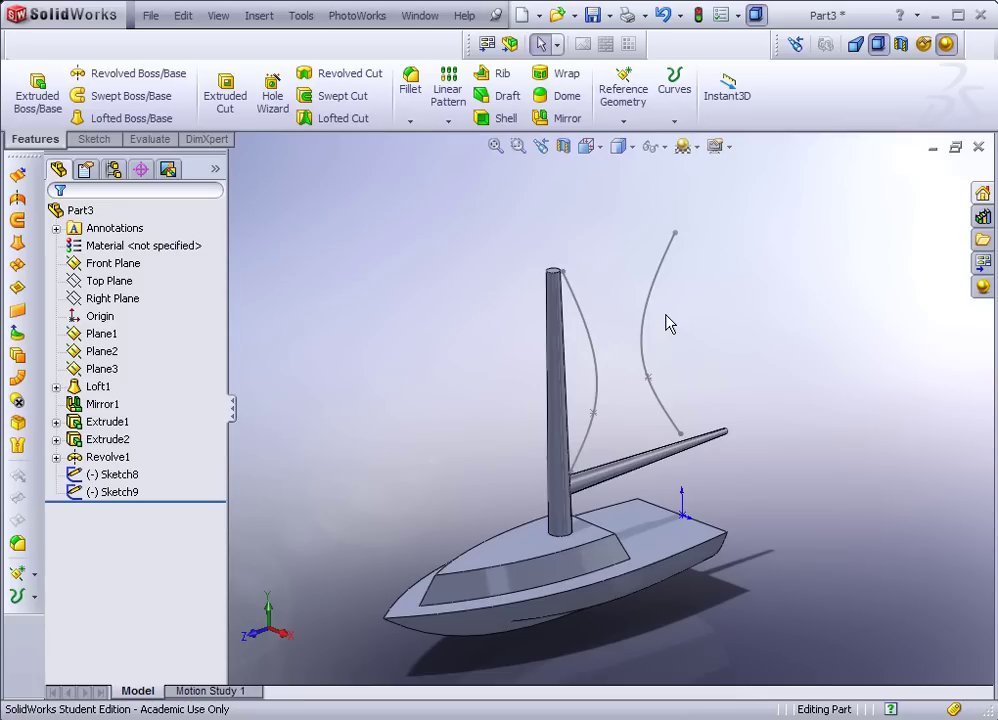
pyautogui.scroll(-1, 545, 285)
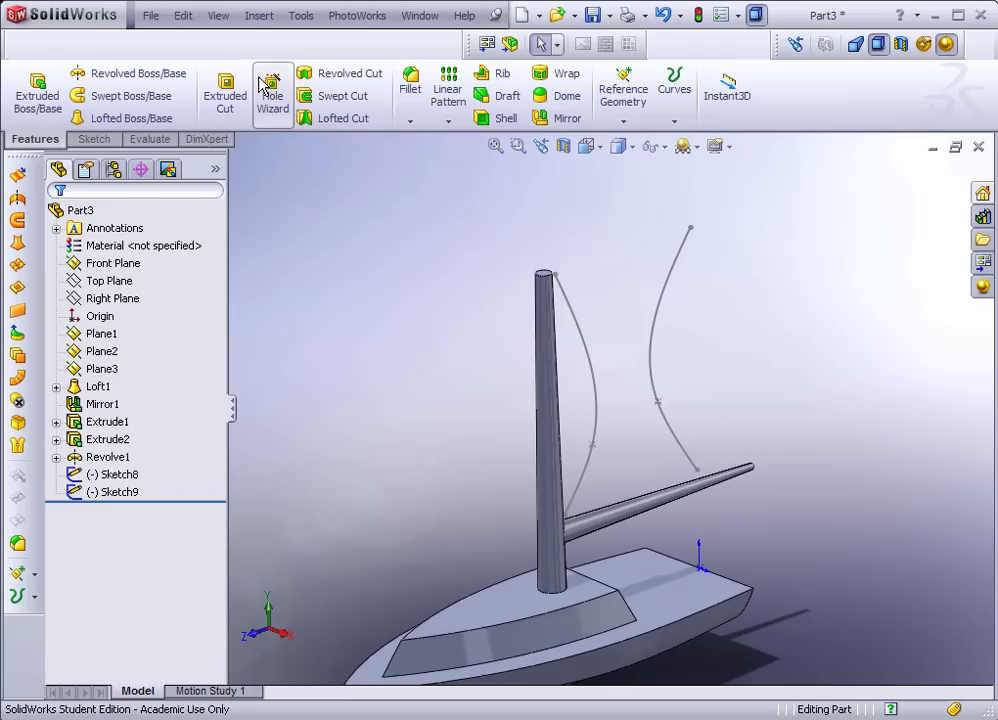
# Step: Create a Sketch-onto-Sketch projected curve from Sketch8 and Sketch9, producing Curve1 along the mast
pyautogui.click(256, 17)
pyautogui.moveTo(350, 194)
pyautogui.click(438, 226)
pyautogui.click(581, 327)
pyautogui.click(659, 322)
pyautogui.moveTo(594, 330); pyautogui.dragTo(446, 374, button='middle')
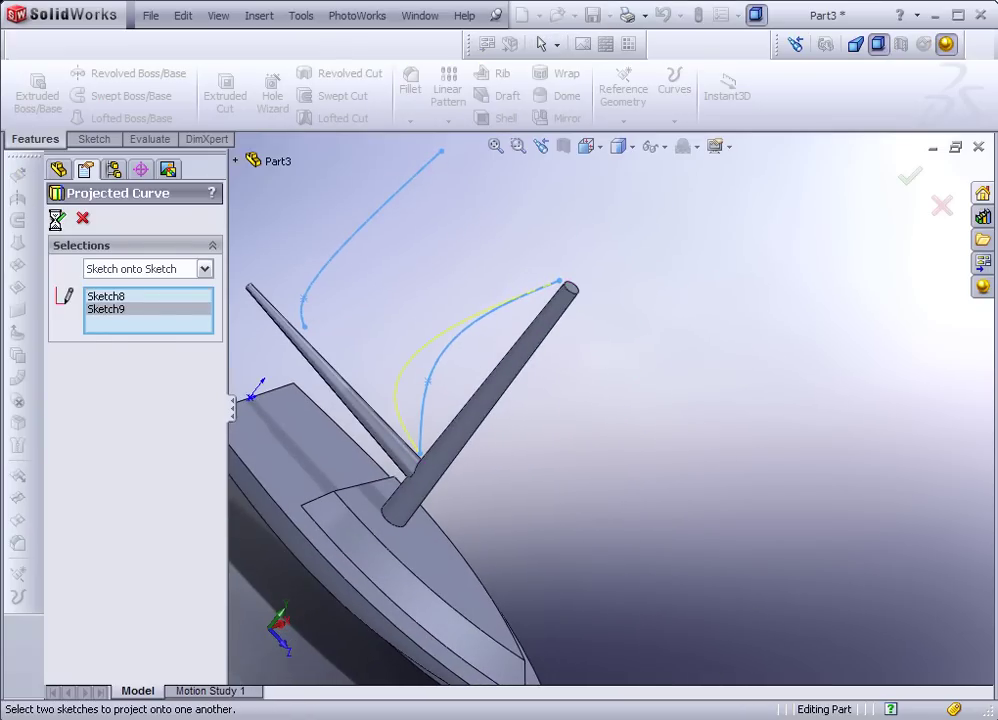
pyautogui.moveTo(420, 215); pyautogui.dragTo(673, 400, button='middle')
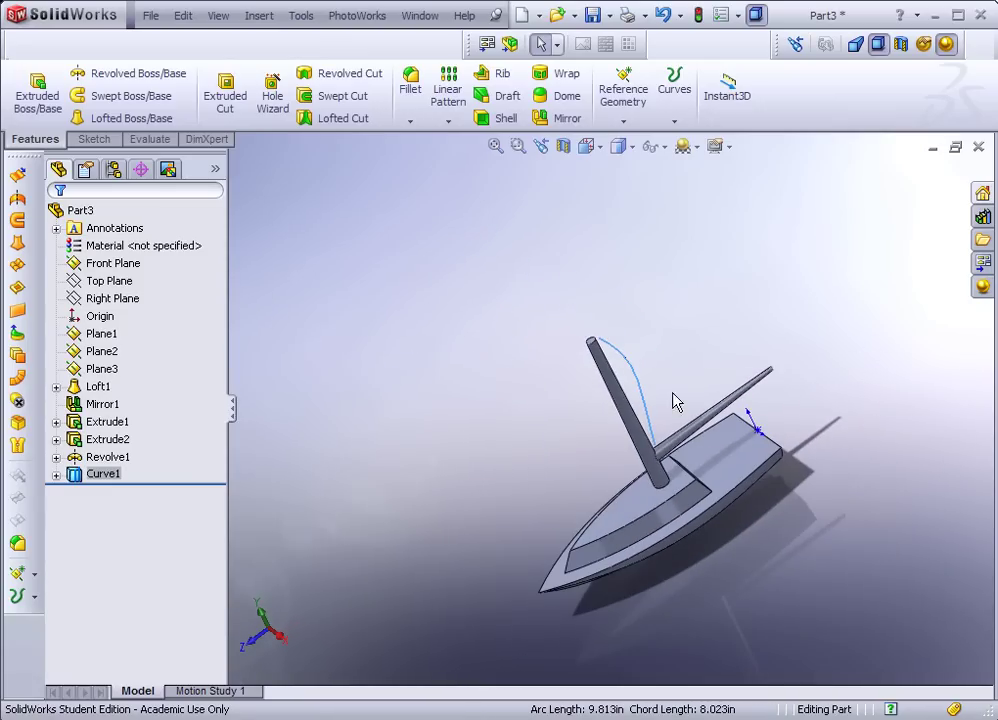
# Step: Start a new sketch on the Right Plane and view it Normal To
pyautogui.click(108, 300)
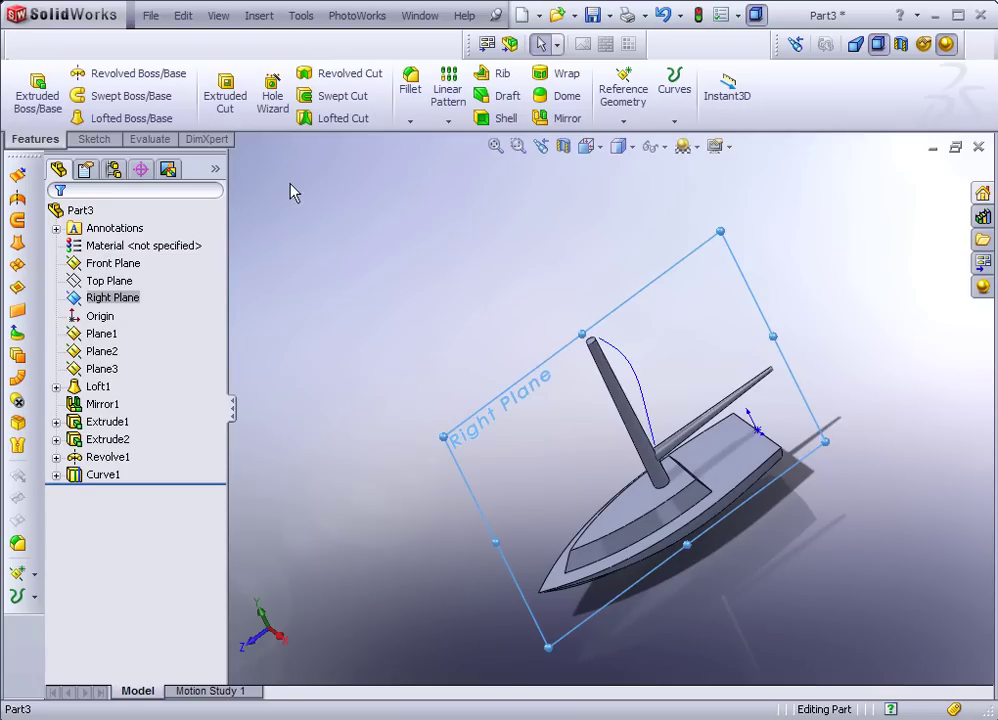
pyautogui.click(379, 350)
pyautogui.click(103, 300)
pyautogui.click(114, 268)
pyautogui.press('space')
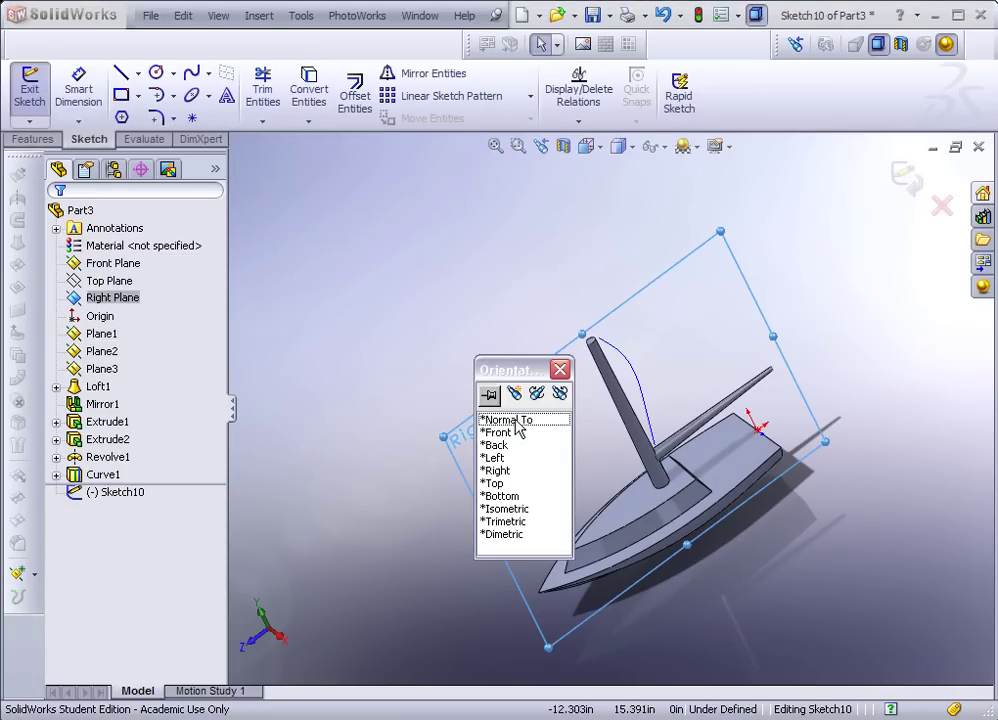
pyautogui.click(488, 416)
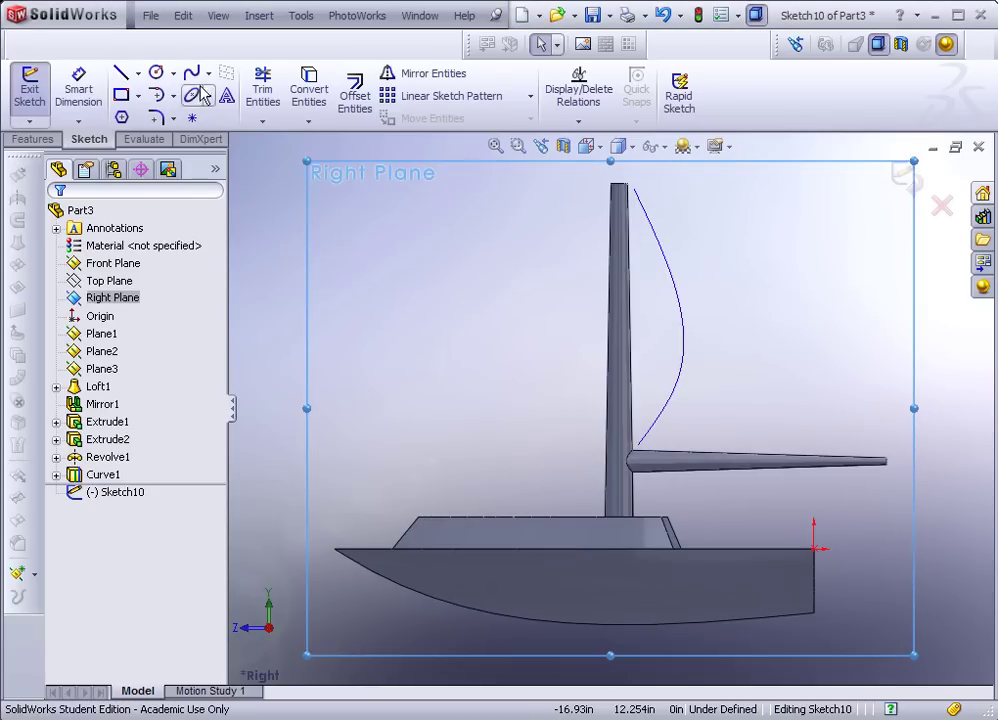
# Step: Draw a spline arcing from the mast curve's top out to the boom's tip, then exit the sketch
pyautogui.click(191, 73)
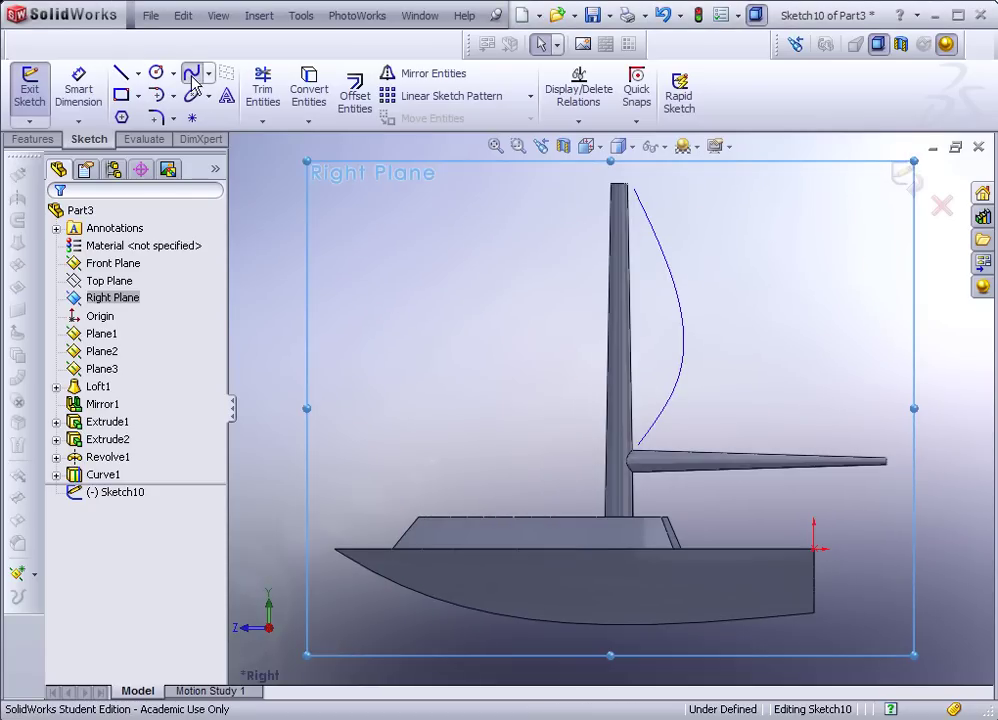
pyautogui.click(636, 186)
pyautogui.click(831, 285)
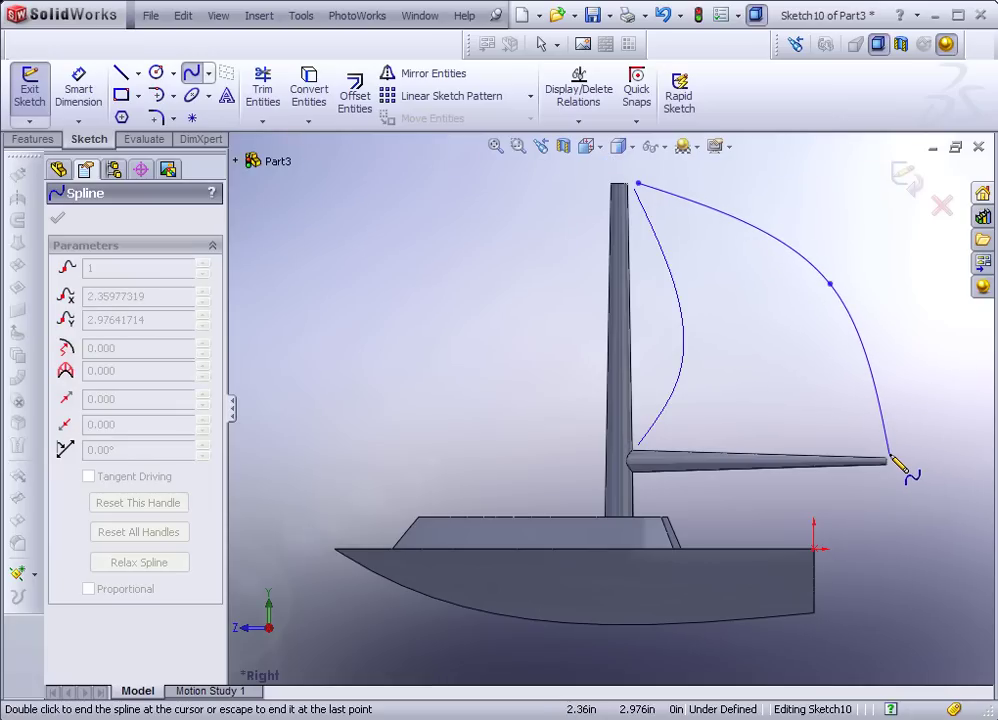
pyautogui.doubleClick(890, 456)
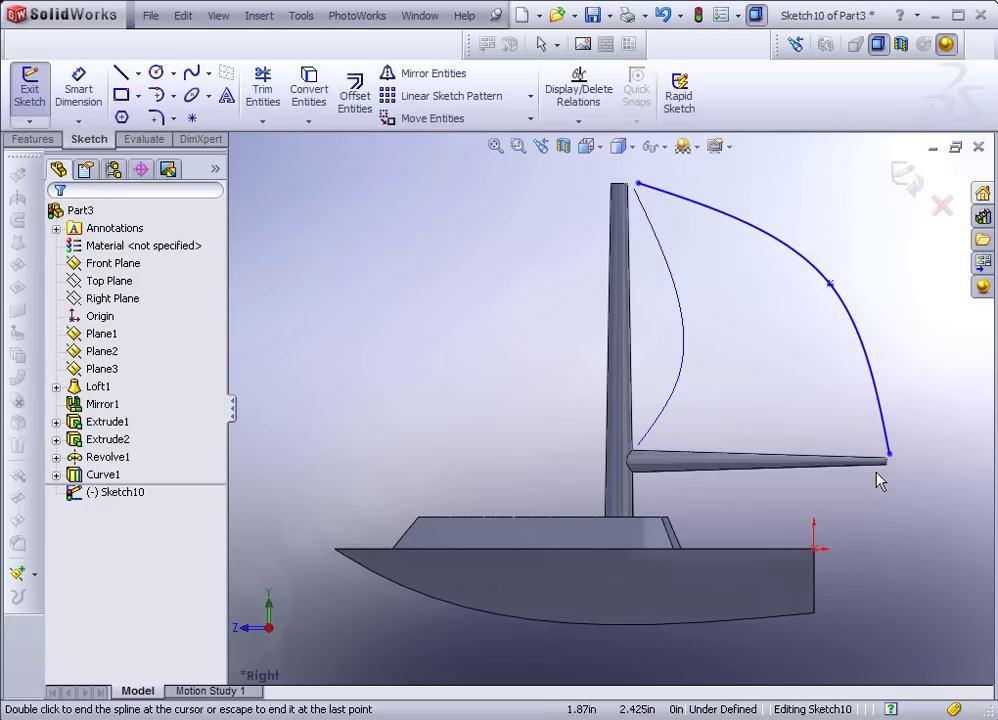
pyautogui.click(699, 17)
pyautogui.moveTo(541, 323)
pyautogui.mouseDown(button='middle')
pyautogui.moveTo(479, 330)
pyautogui.moveTo(428, 420)
pyautogui.moveTo(446, 430)
pyautogui.moveTo(463, 388)
pyautogui.moveTo(553, 343)
pyautogui.moveTo(606, 436)
pyautogui.moveTo(577, 421)
pyautogui.moveTo(651, 383)
pyautogui.moveTo(608, 372)
pyautogui.moveTo(686, 351)
pyautogui.moveTo(748, 421)
pyautogui.moveTo(586, 301)
pyautogui.mouseUp(button='middle')
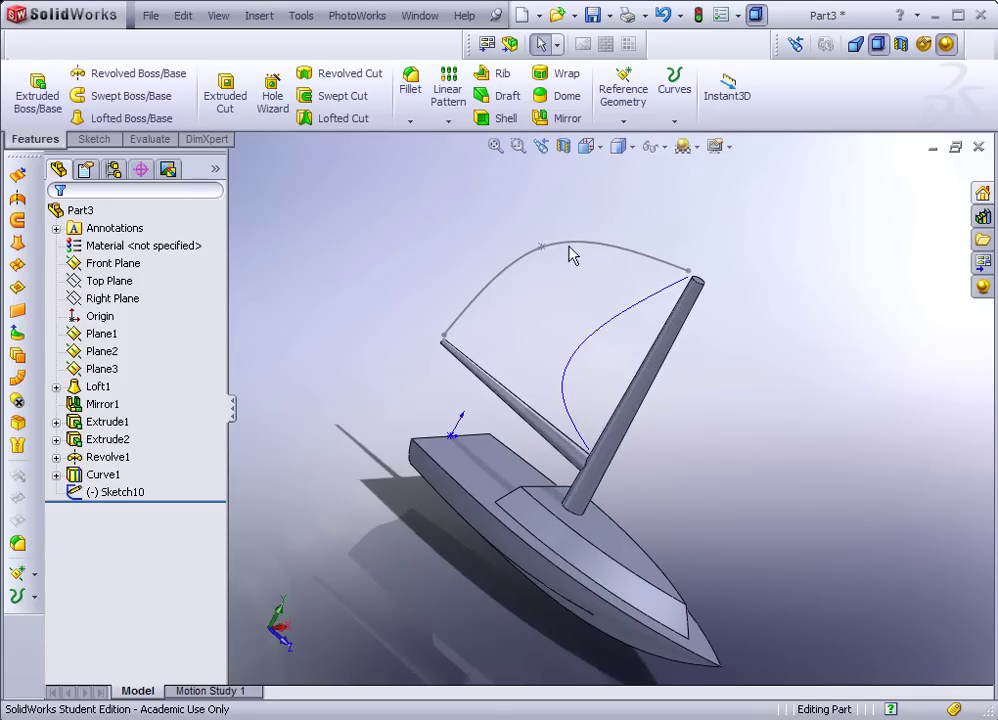
# Step: Show the Surfaces toolbar and start a Lofted Surface with Curve1 and Sketch10 as profiles
pyautogui.rightClick(556, 98)
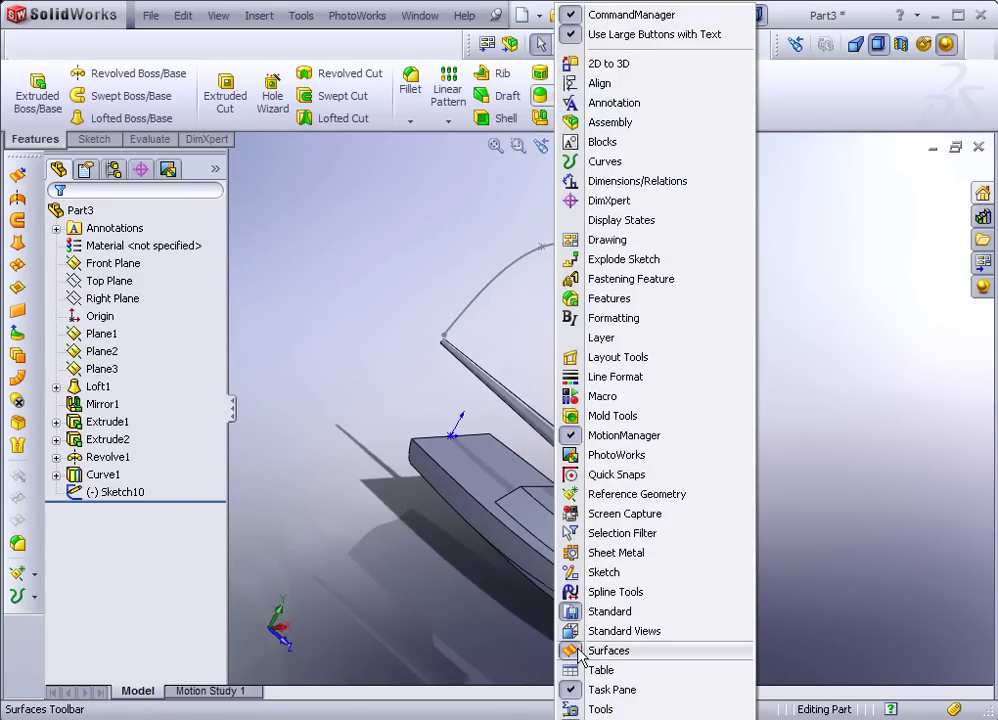
pyautogui.click(312, 323)
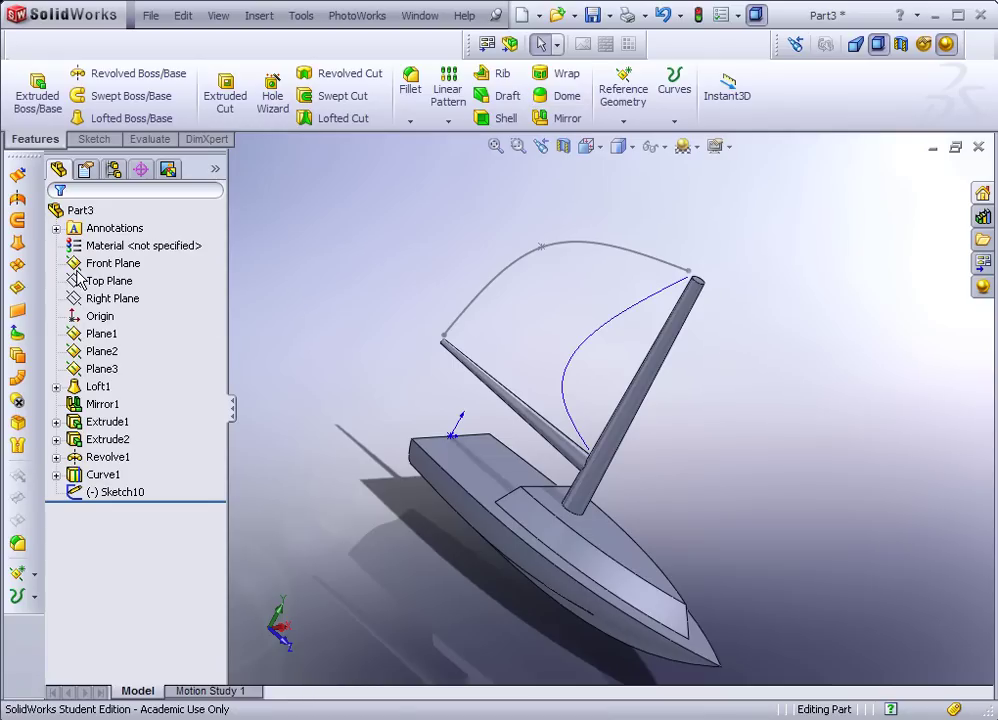
pyautogui.click(18, 243)
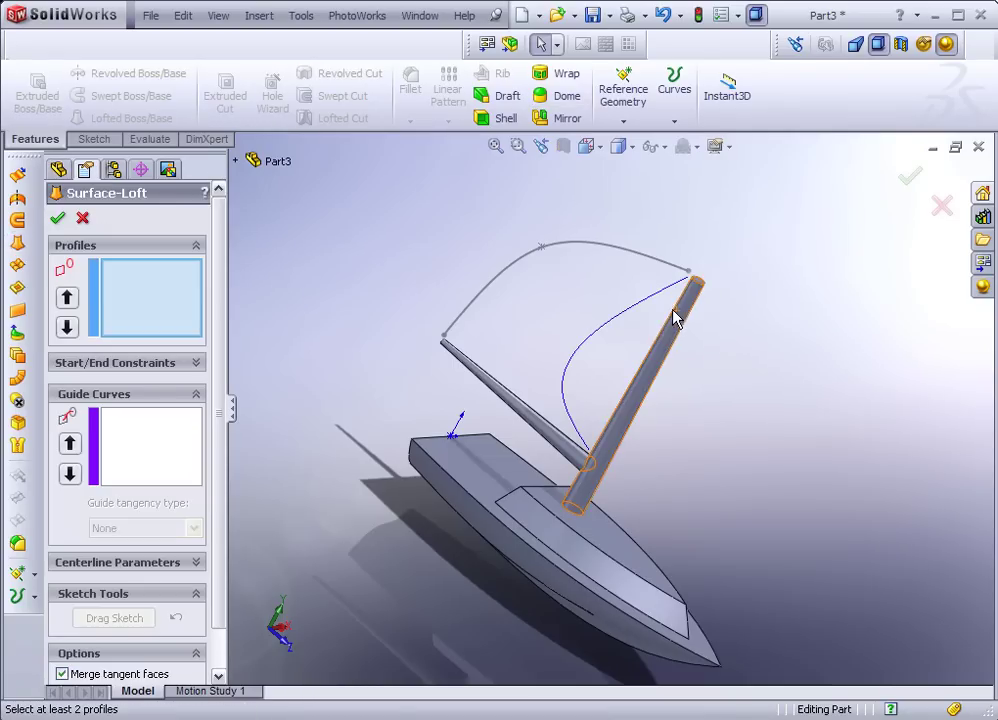
pyautogui.click(671, 290)
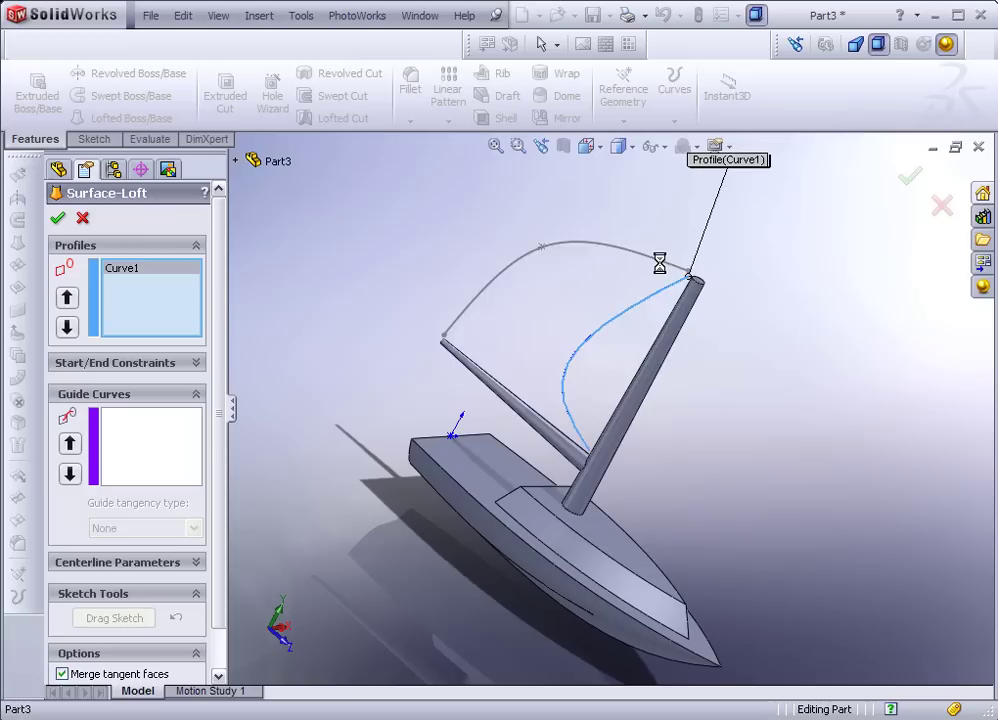
pyautogui.click(660, 272)
pyautogui.moveTo(655, 285)
pyautogui.mouseDown(button='middle')
pyautogui.moveTo(613, 341)
pyautogui.moveTo(575, 305)
pyautogui.moveTo(495, 301)
pyautogui.moveTo(435, 369)
pyautogui.moveTo(461, 229)
pyautogui.mouseUp(button='middle')
pyautogui.scroll(-4, 575, 430)
pyautogui.moveTo(575, 430); pyautogui.dragTo(785, 418, button='middle')
# Step: Leave the start constraint at None and set the end constraint to Normal To Profile
pyautogui.click(197, 363)
pyautogui.click(194, 402)
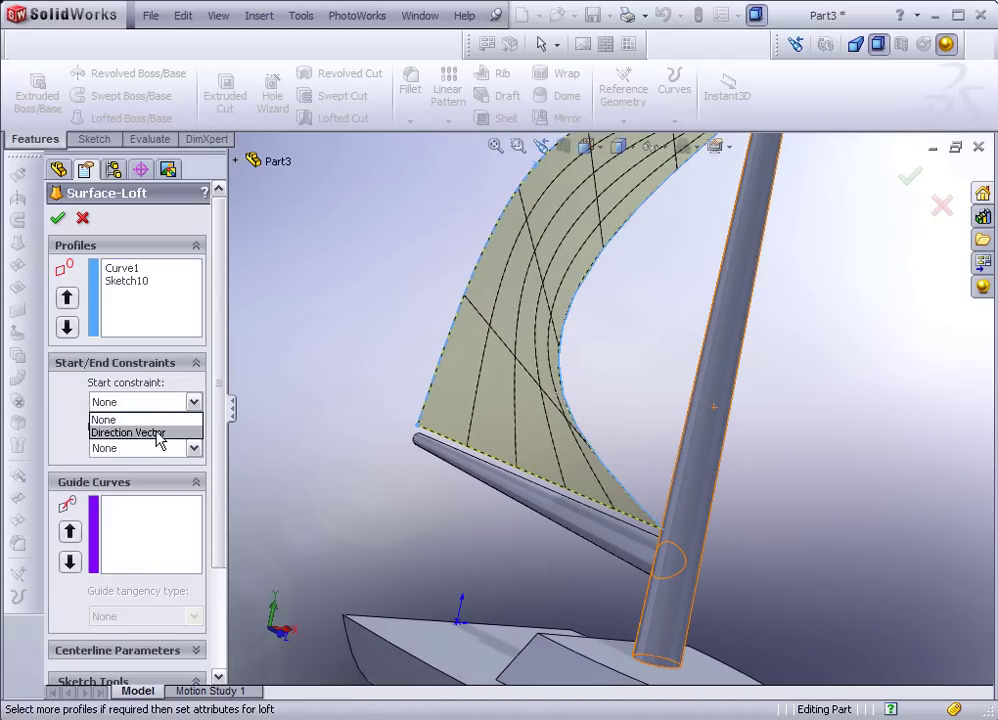
pyautogui.click(157, 433)
pyautogui.click(193, 402)
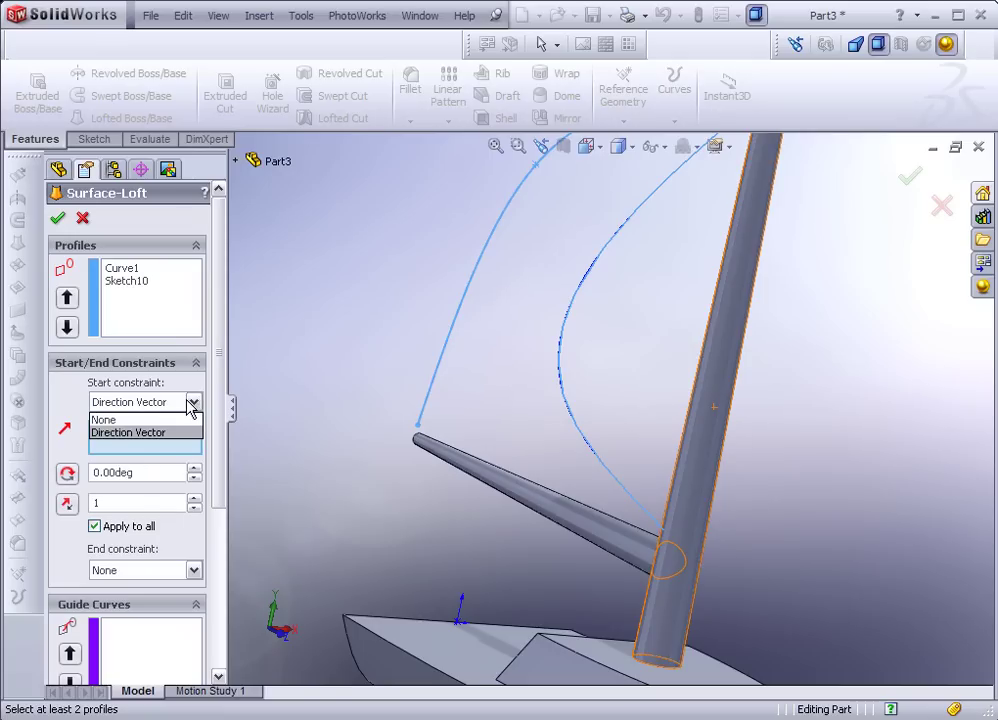
pyautogui.click(189, 432)
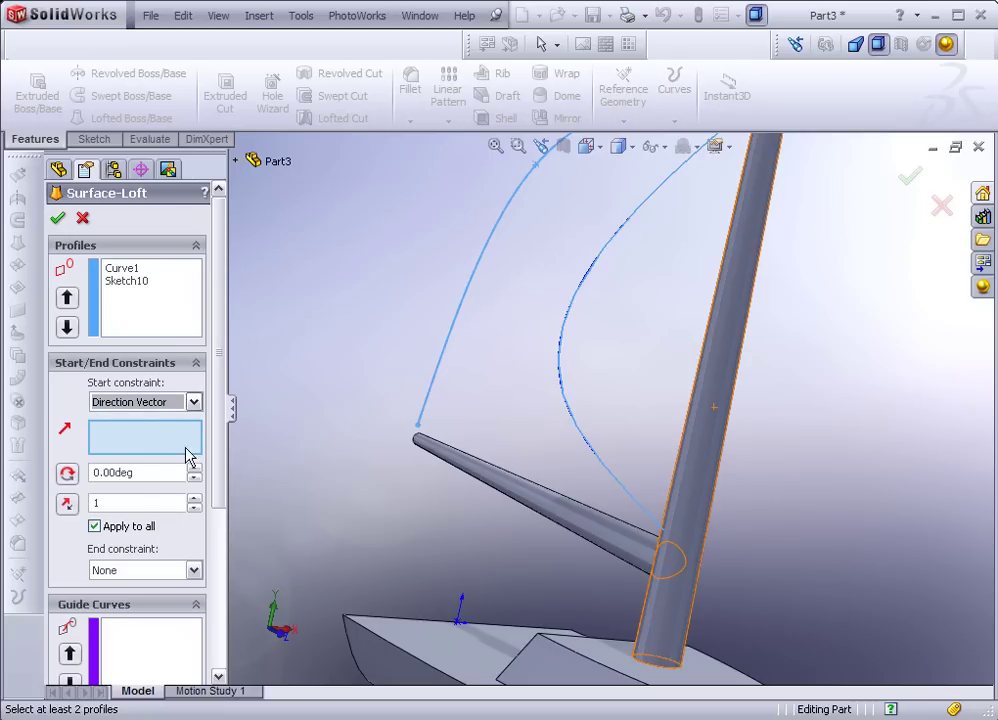
pyautogui.click(194, 498)
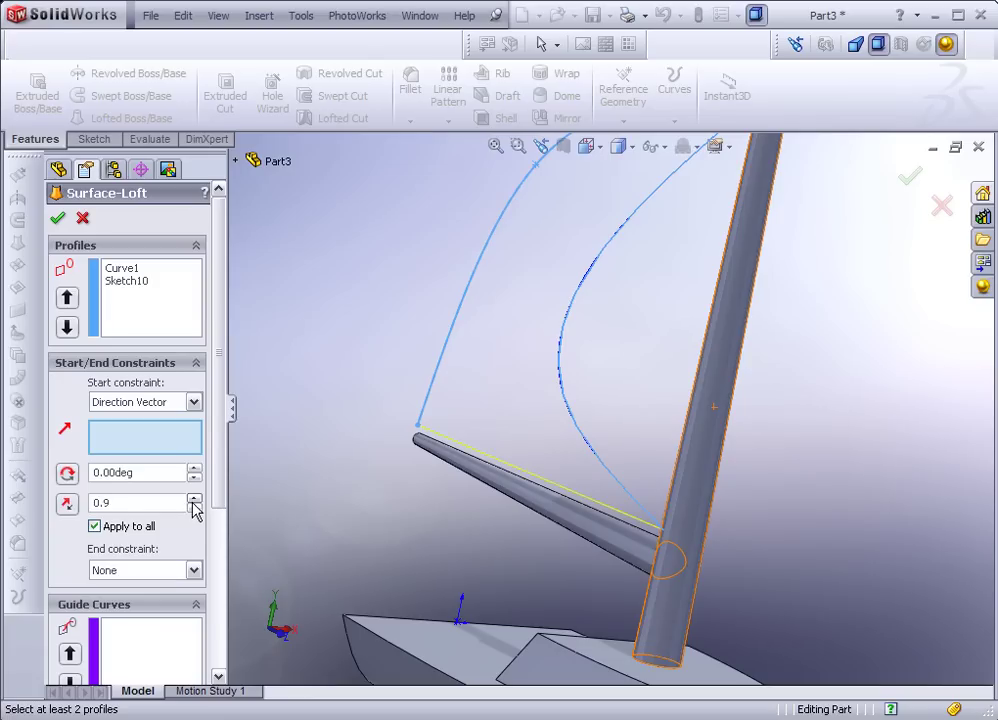
pyautogui.click(193, 402)
pyautogui.click(120, 419)
pyautogui.click(199, 449)
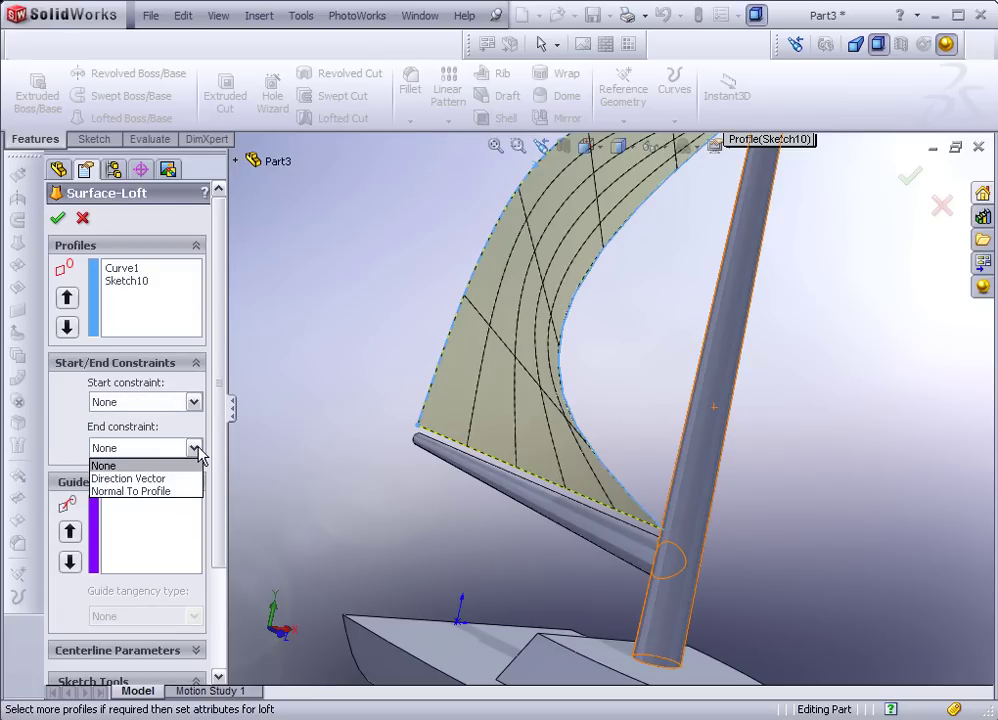
pyautogui.click(173, 491)
pyautogui.moveTo(356, 463); pyautogui.dragTo(481, 352, button='middle')
pyautogui.scroll(-5, 293, 449)
pyautogui.scroll(5, 293, 449)
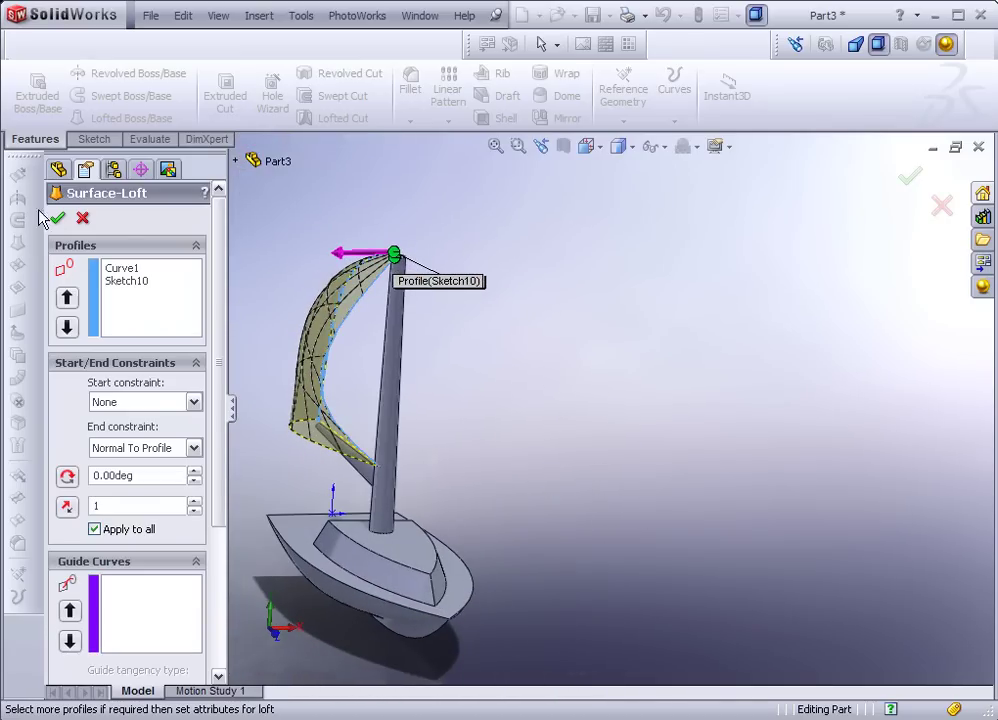
pyautogui.scroll(2, 374, 428)
pyautogui.scroll(-4, 376, 432)
pyautogui.moveTo(375, 432); pyautogui.dragTo(539, 416, button='middle')
pyautogui.scroll(2, 450, 536)
pyautogui.scroll(1, 557, 419)
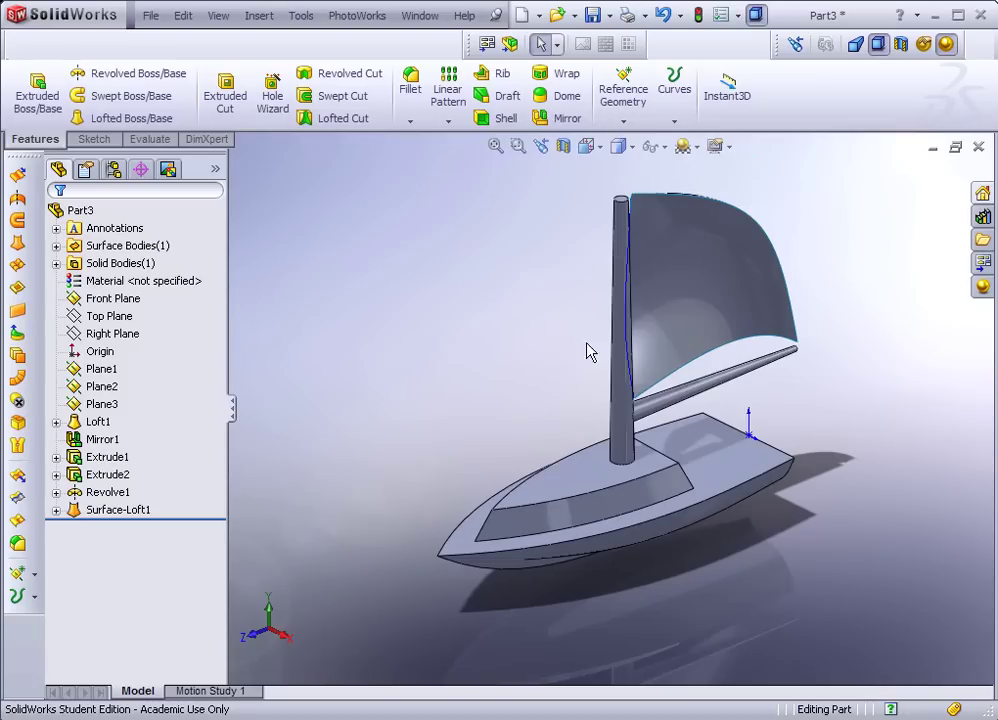
pyautogui.scroll(-1, 598, 345)
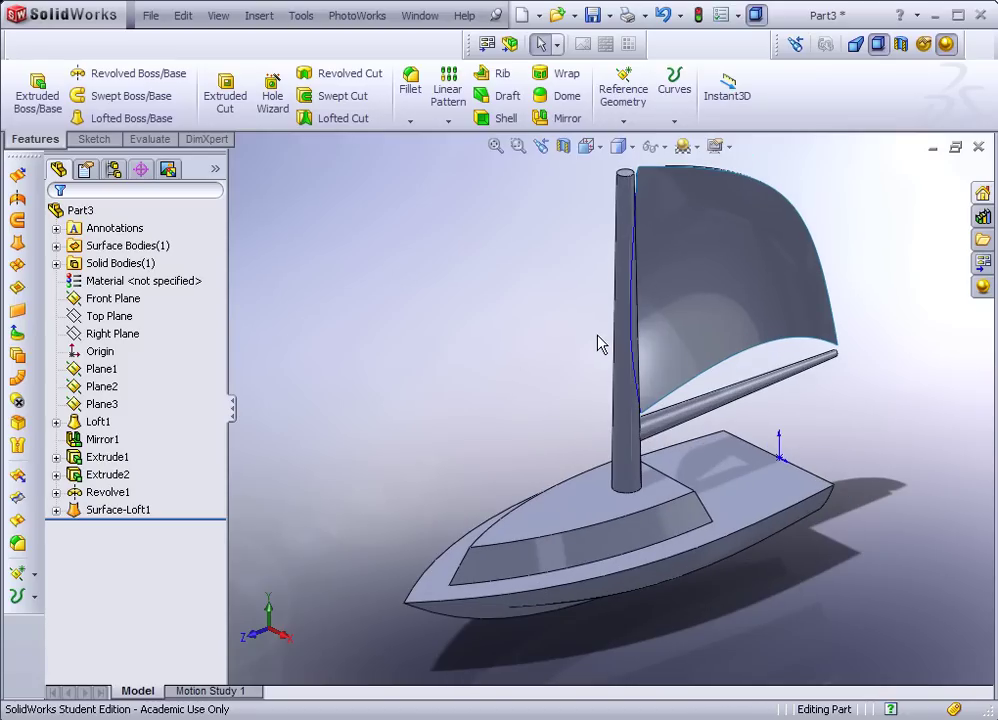